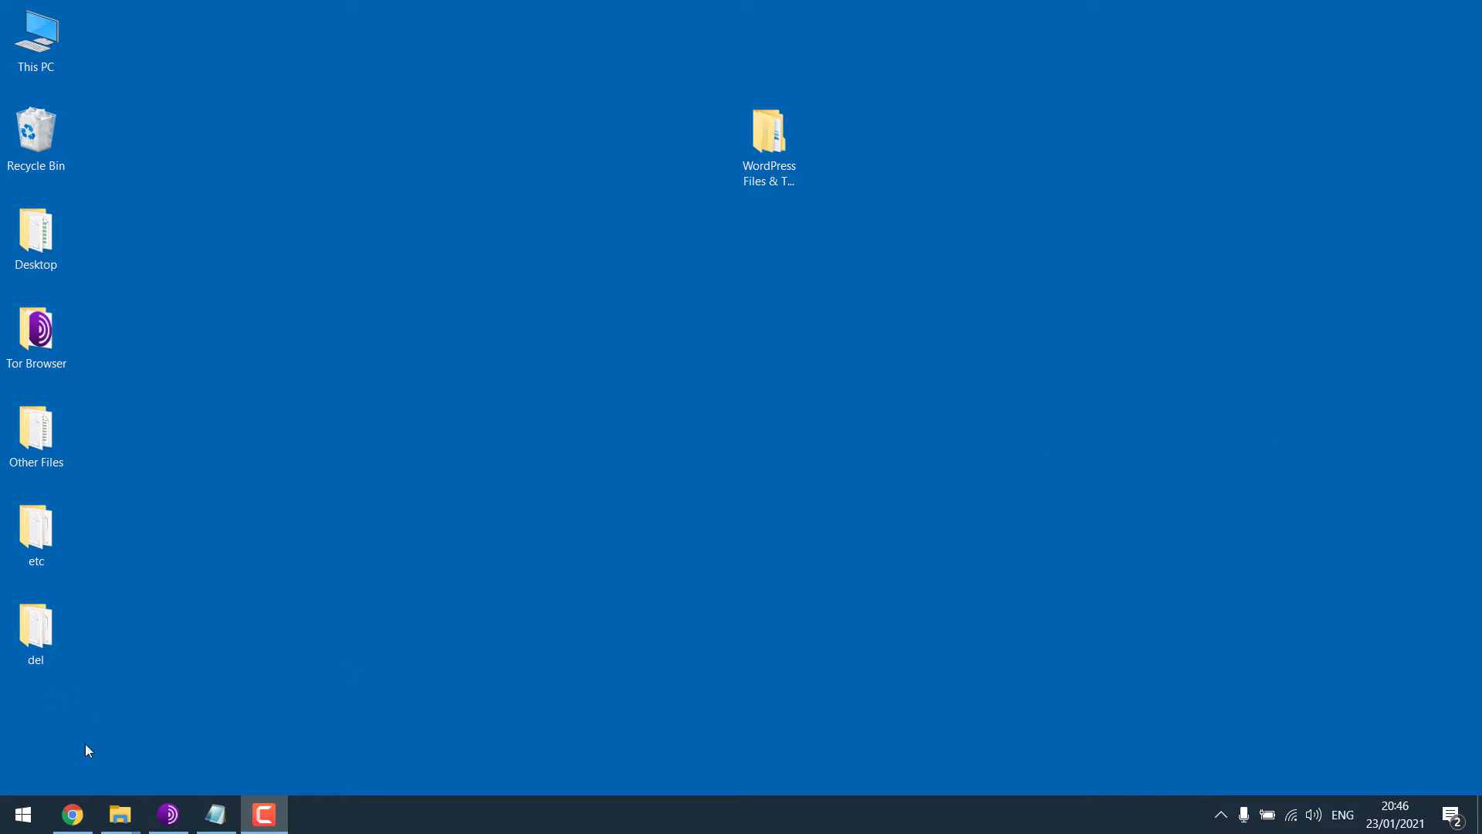
Upload the wordpress 5.6.zip archive (15.76 MB) into the Bluehost account's public_html folder.
left_click(73, 814)
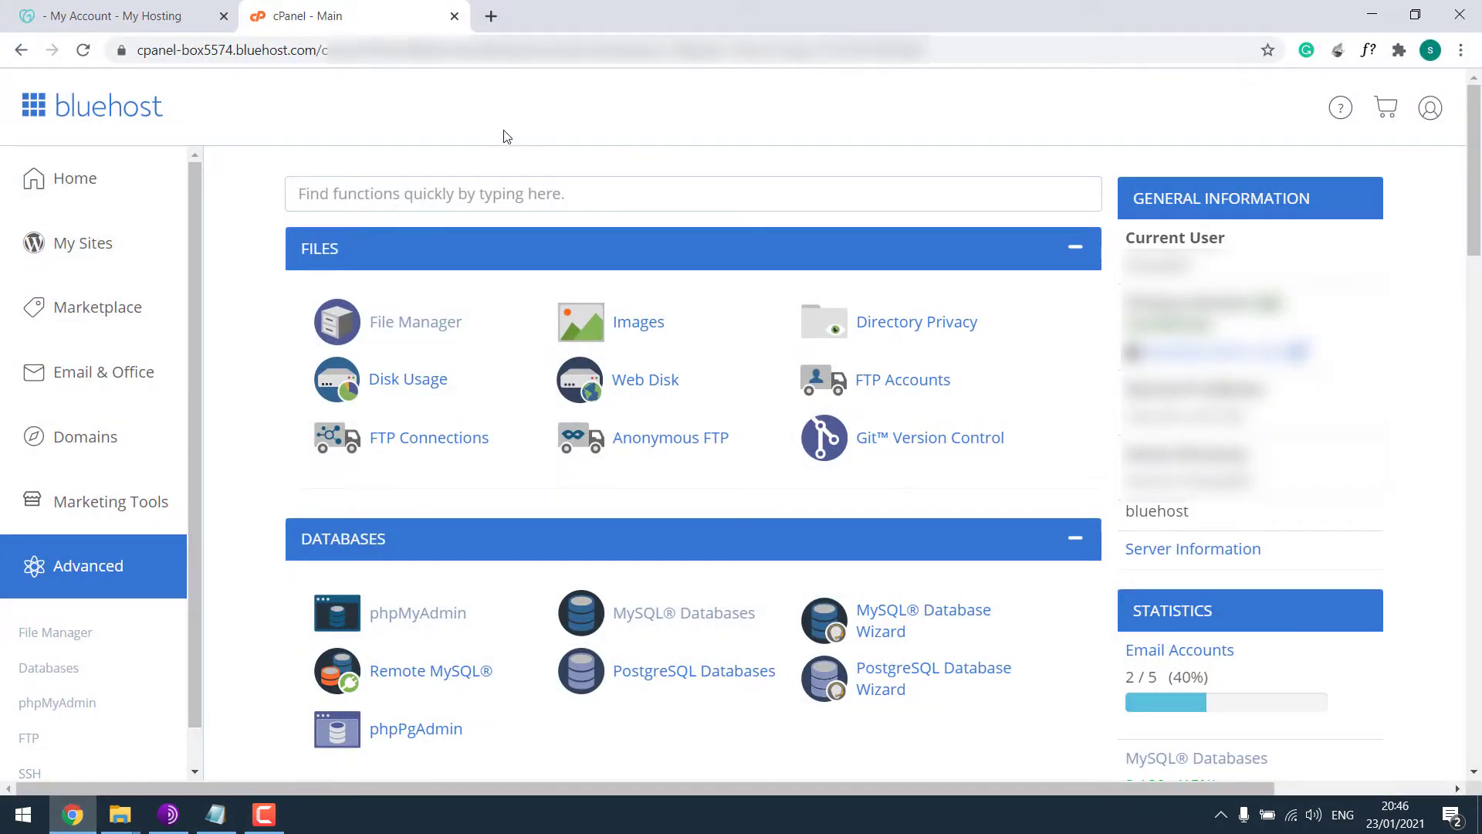
left_click(56, 14)
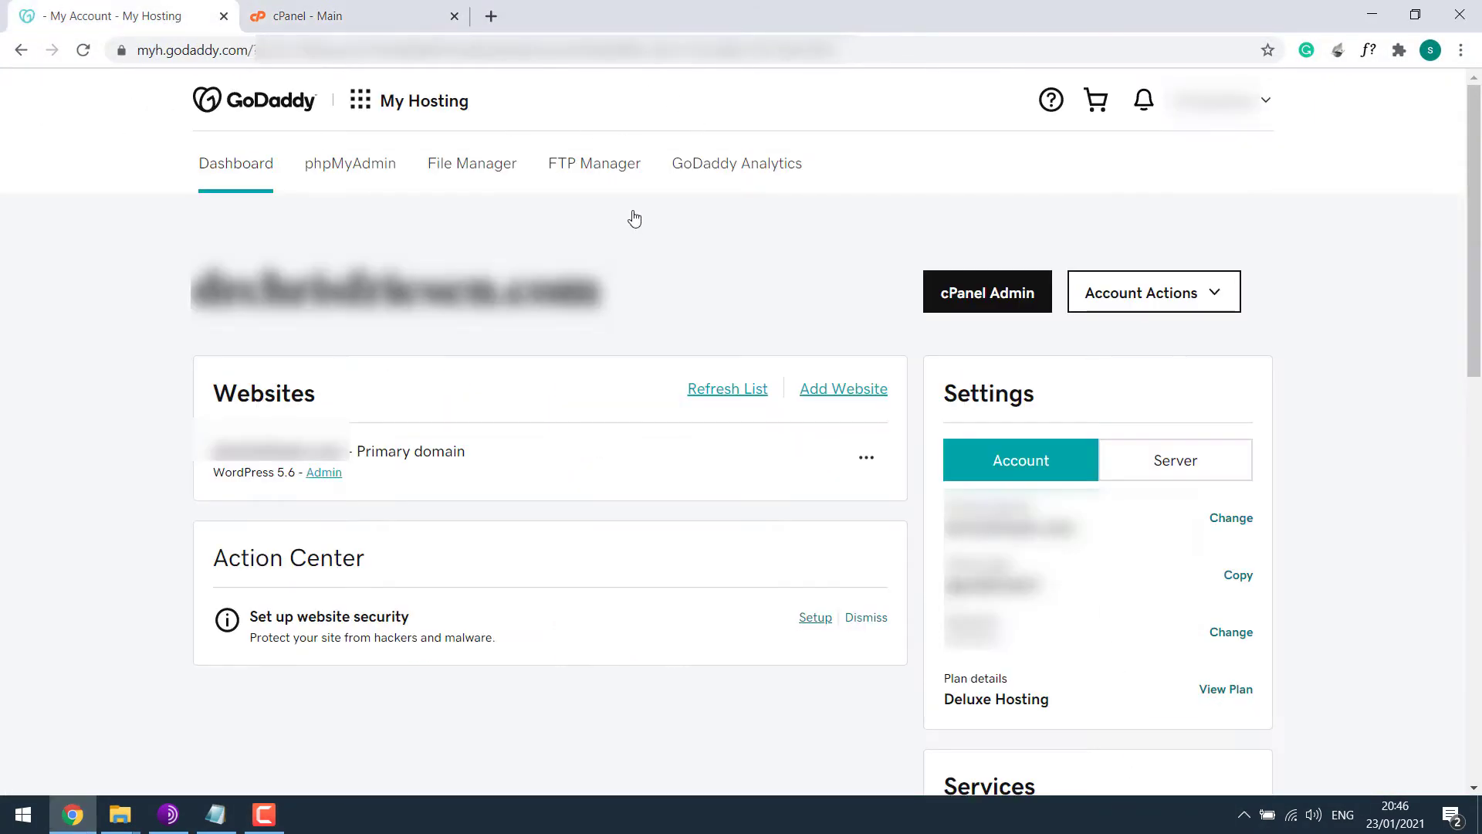
left_click(444, 22)
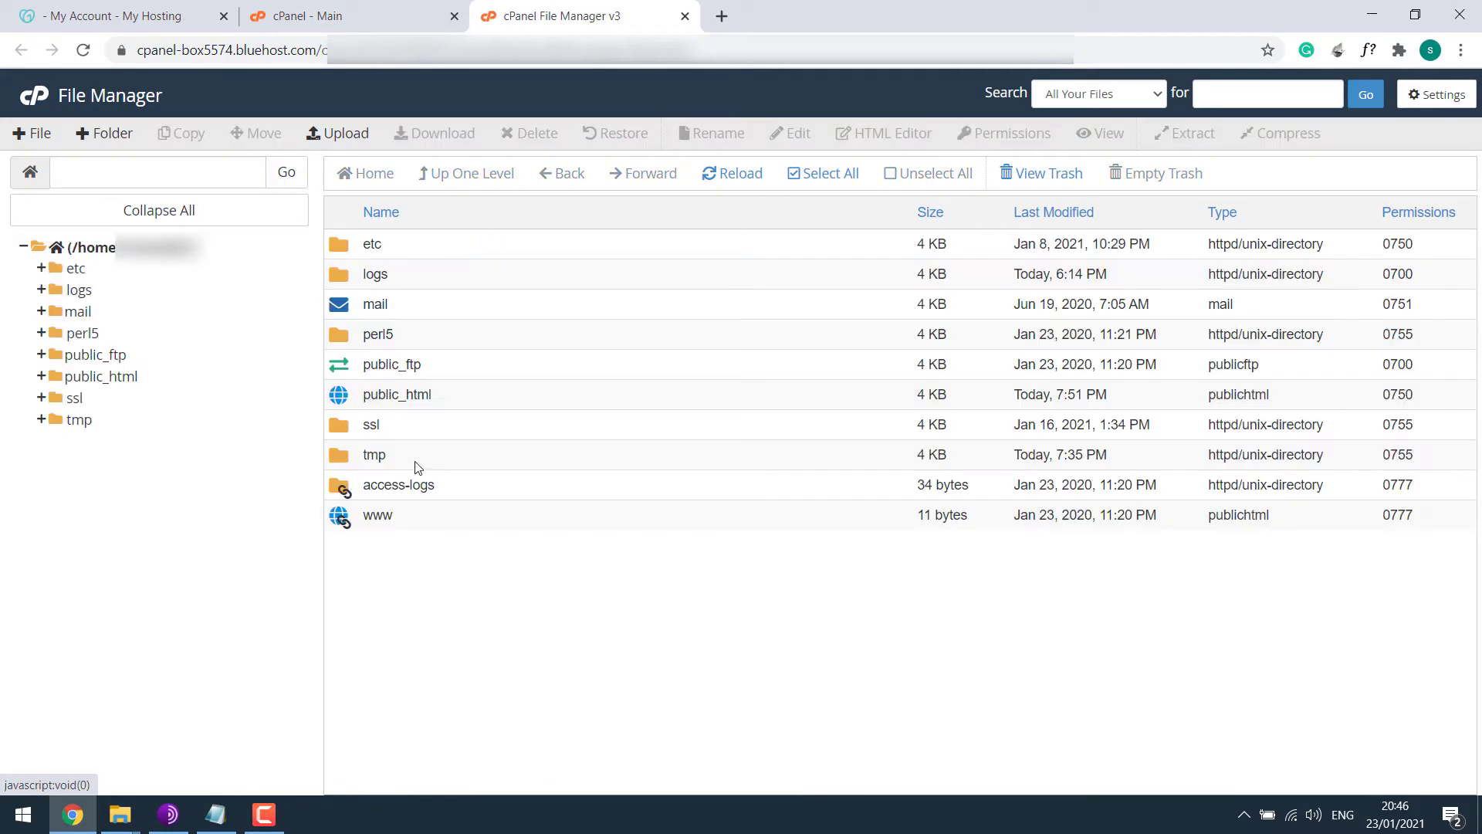
double_click(341, 405)
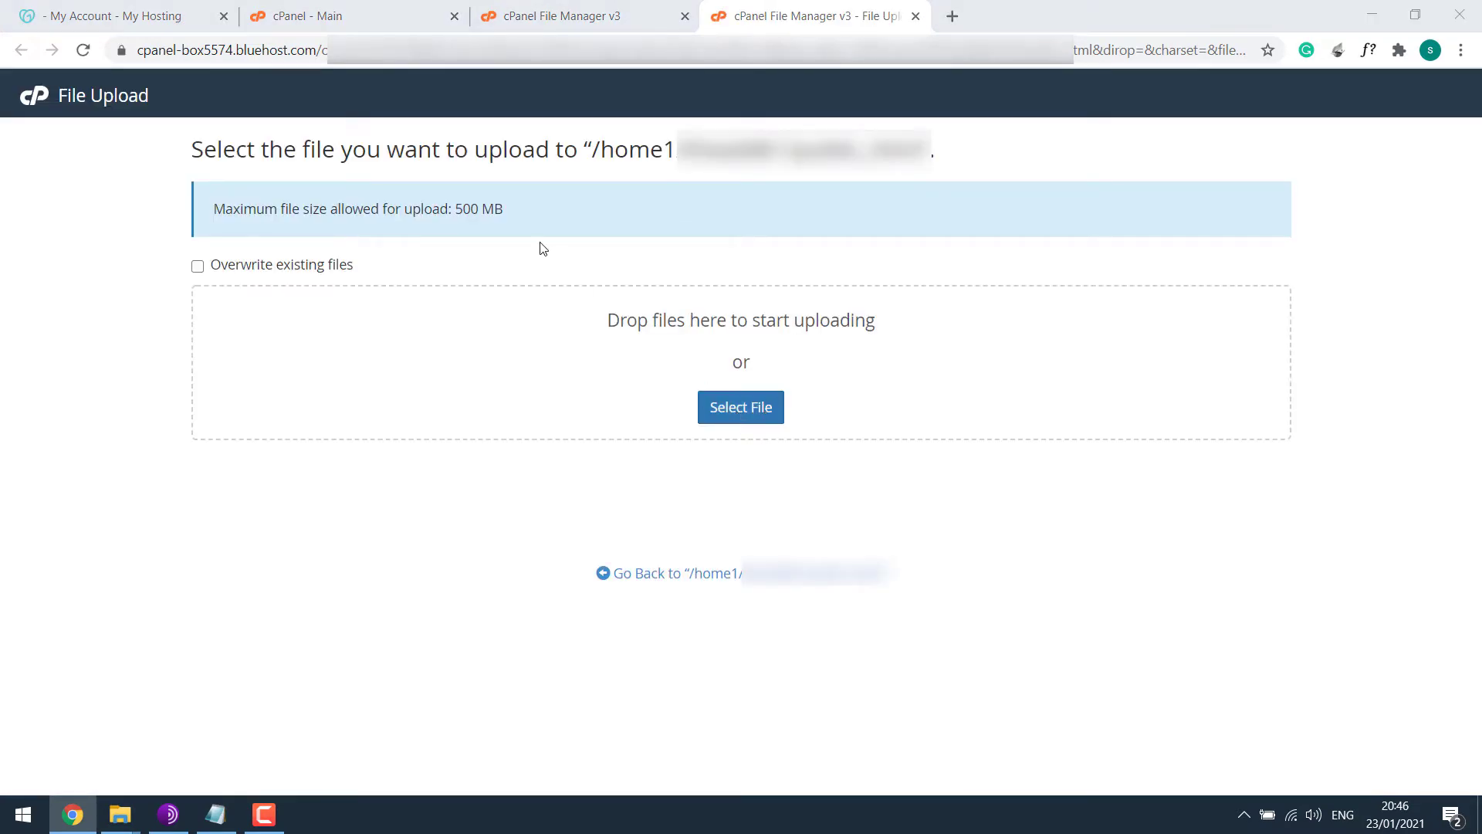
left_click(474, 164)
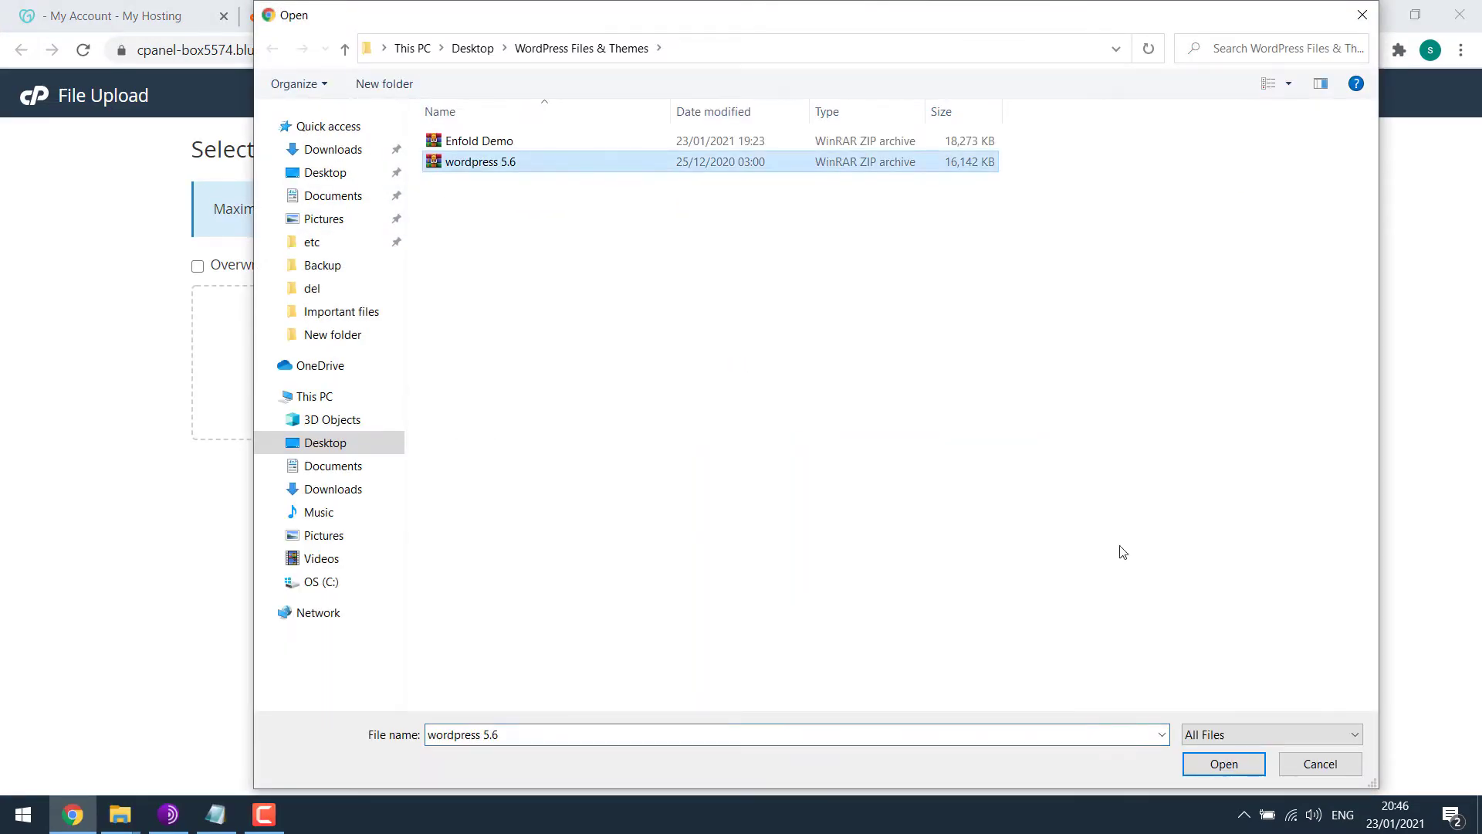
left_click(1239, 759)
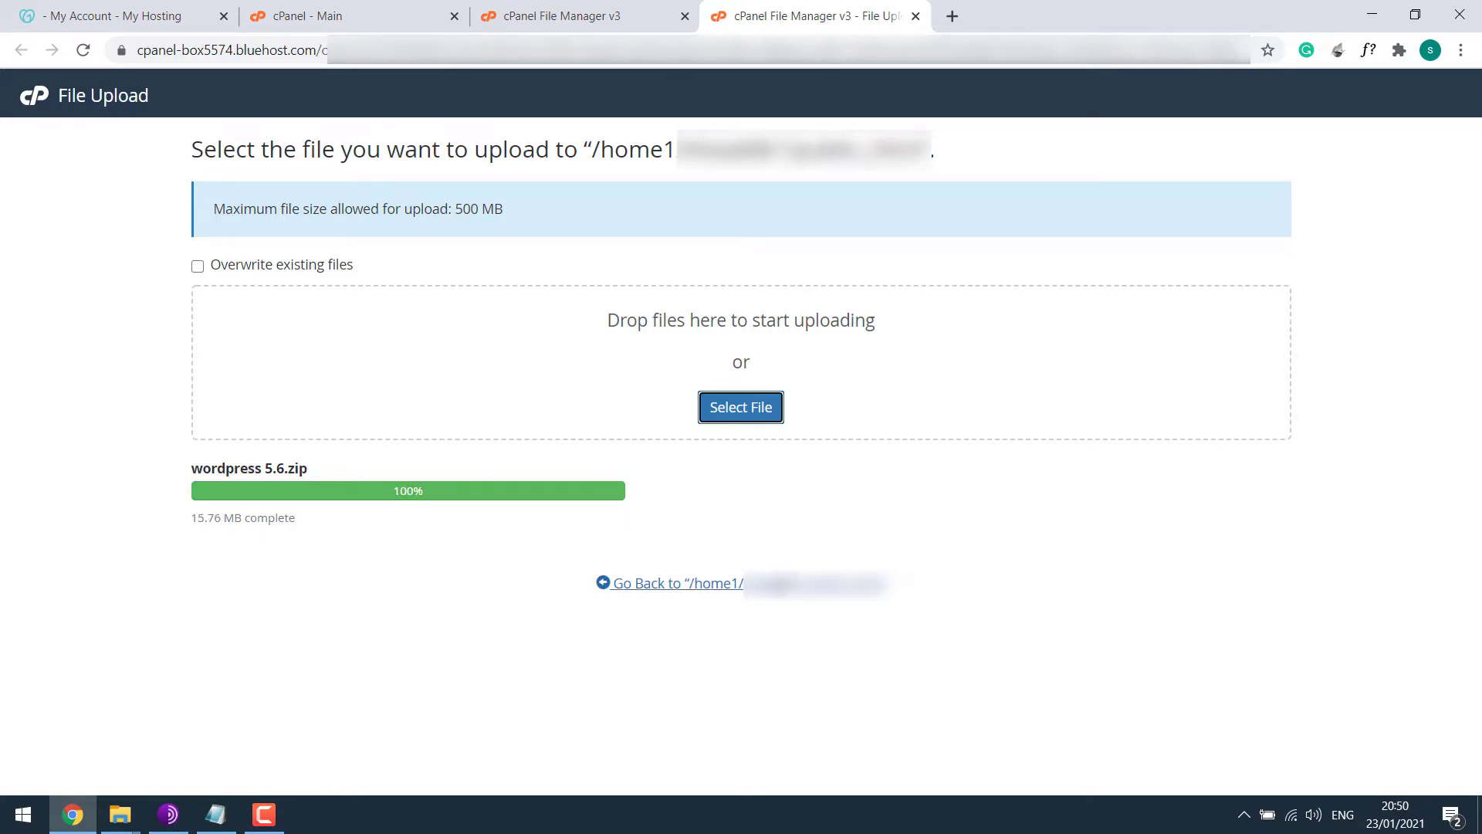
Extract wordpress 5.6.zip into public_html.
left_click(780, 583)
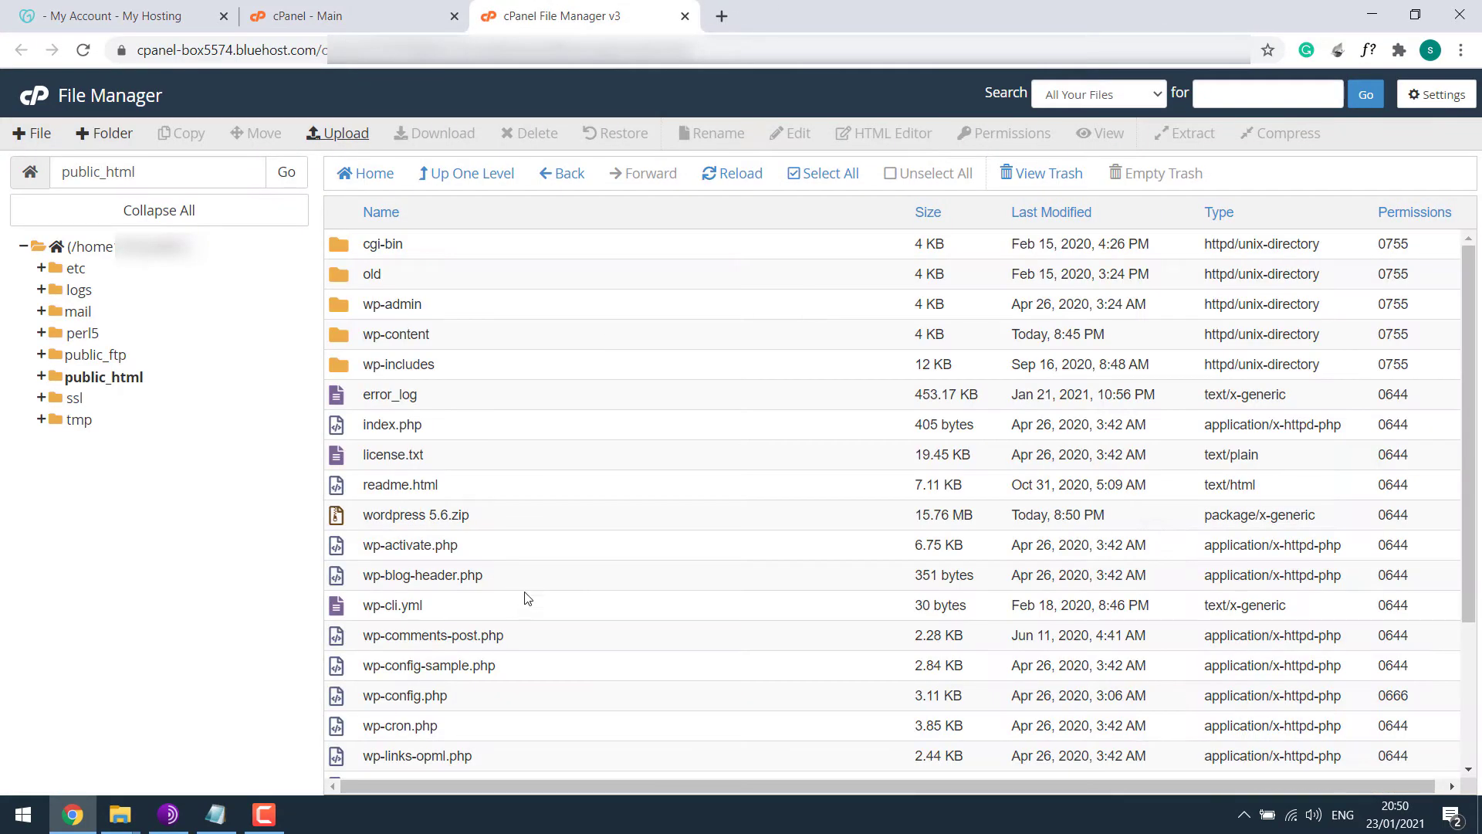
right_click(425, 509)
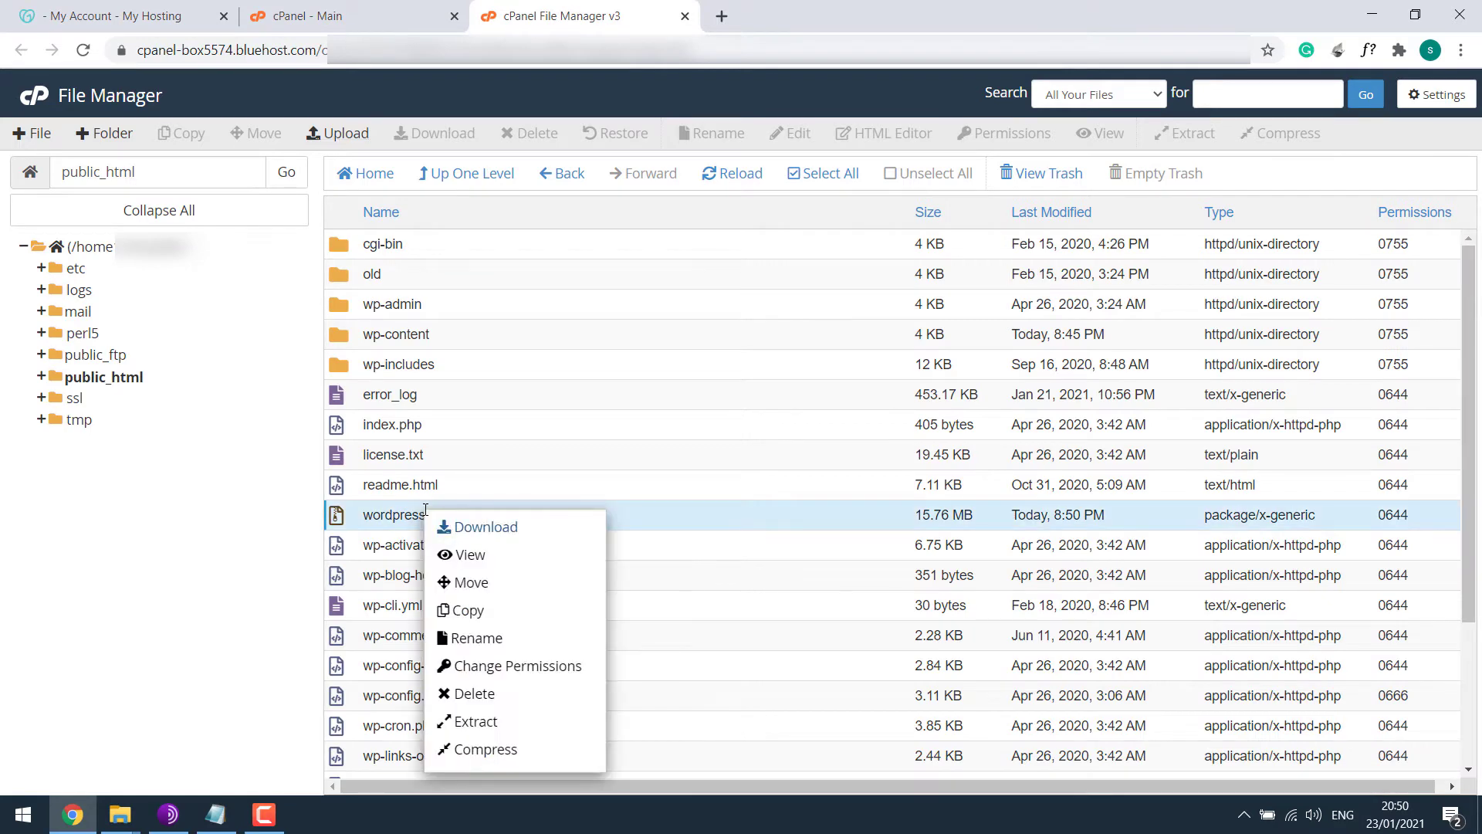
left_click(476, 721)
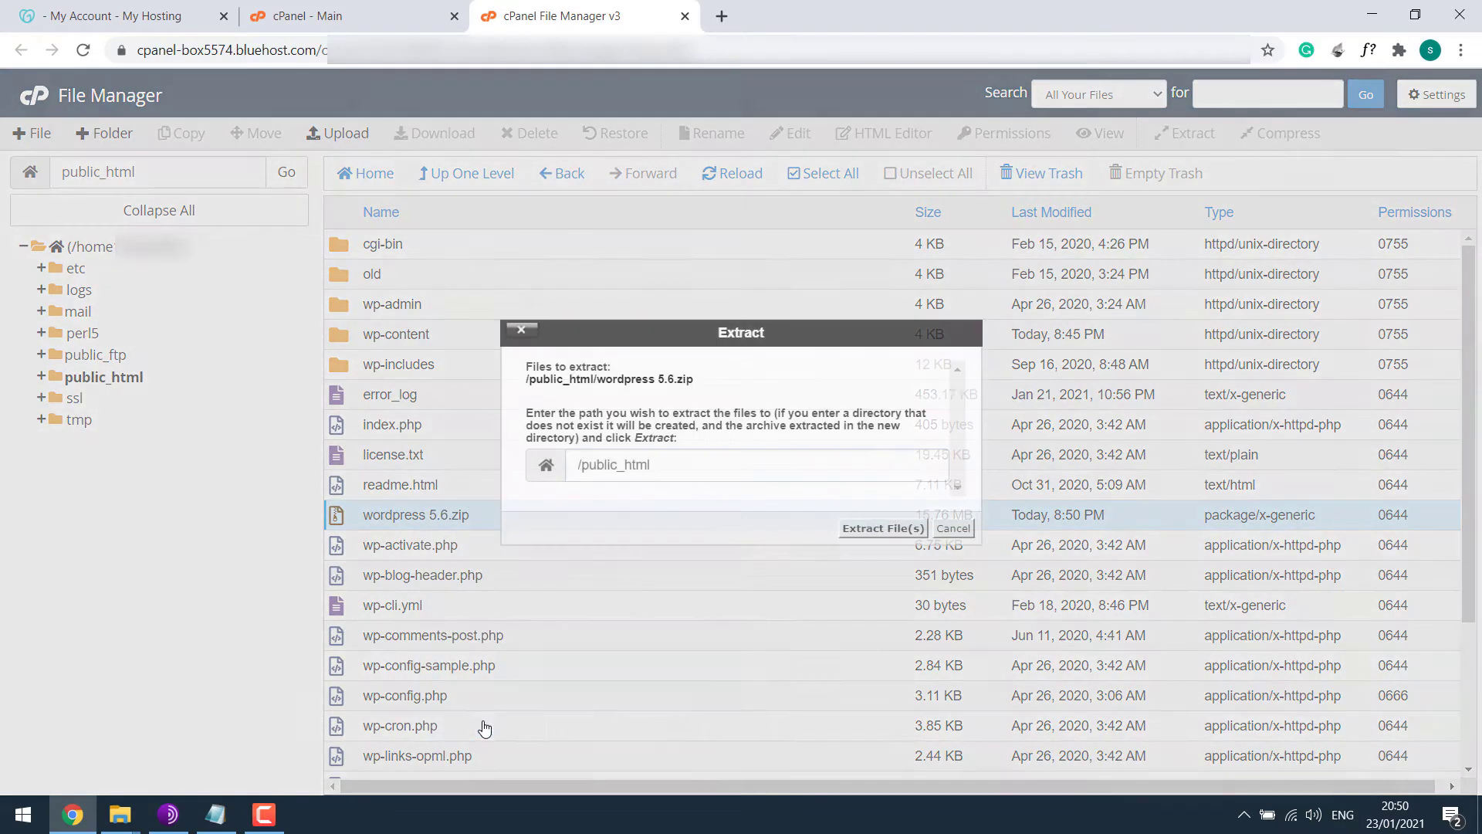
left_click(860, 531)
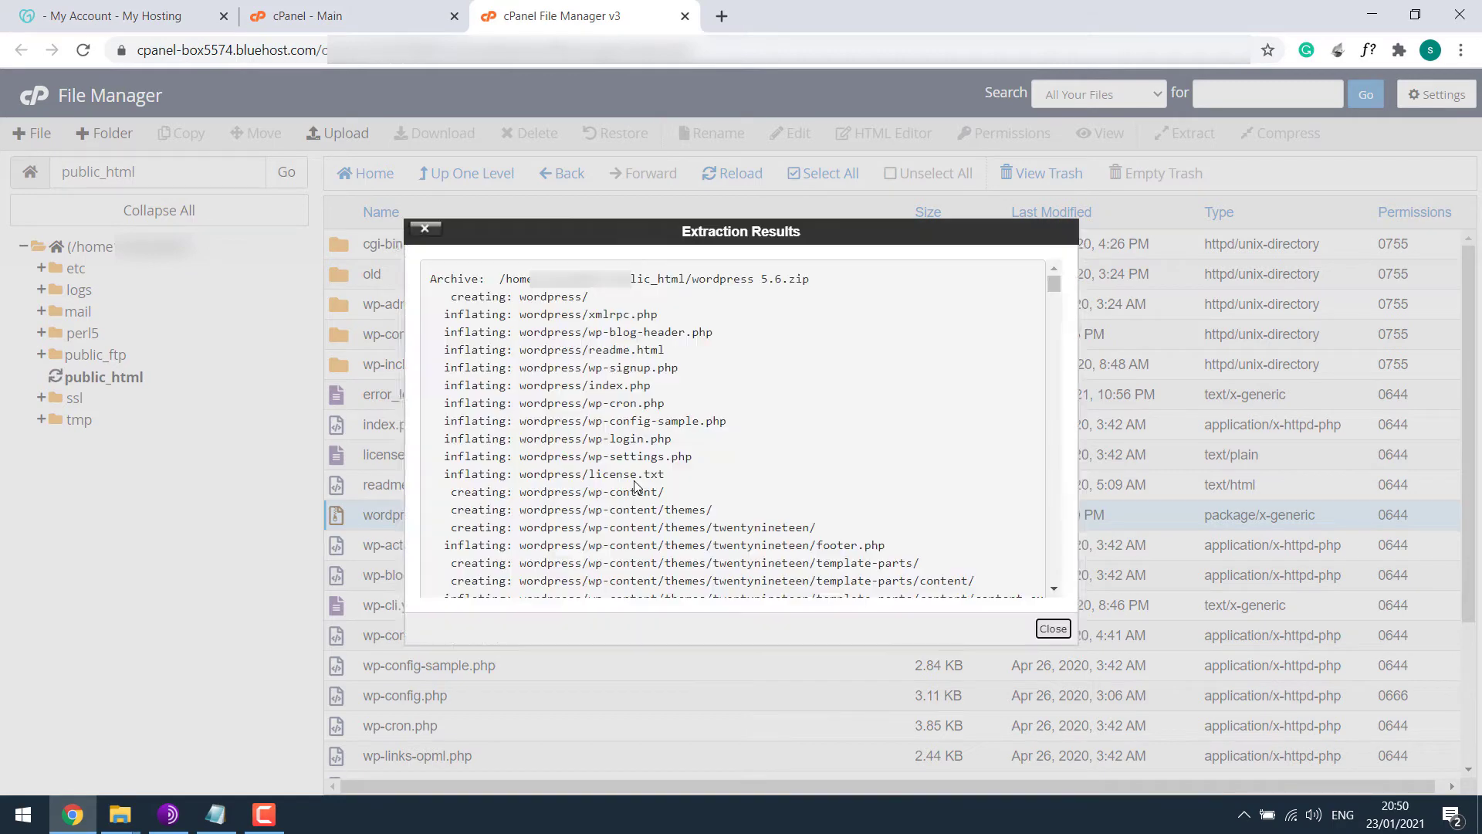
left_click(1055, 629)
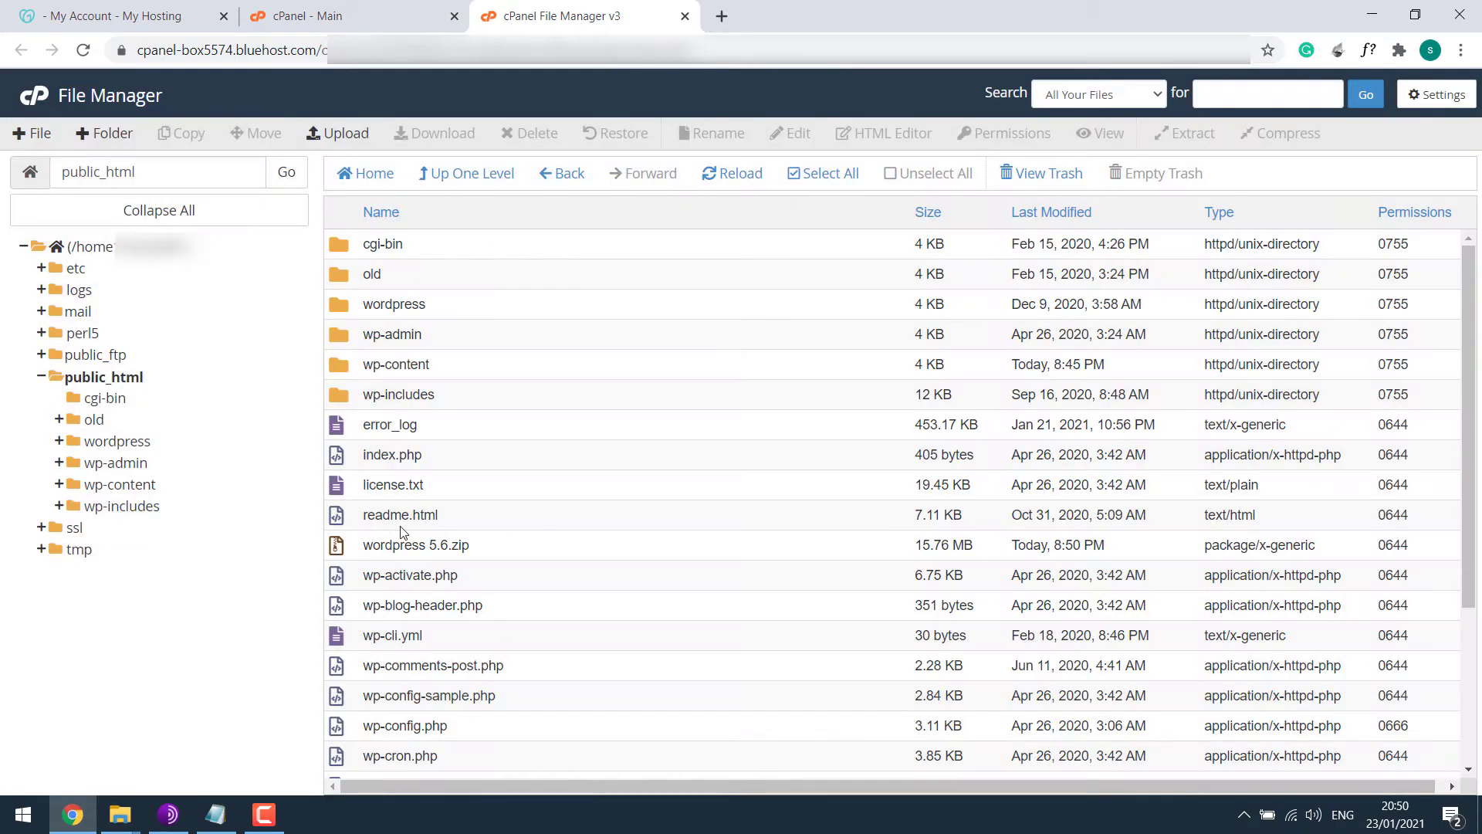
Permanently delete the wordpress 5.6.zip archive, skipping the trash.
left_click(352, 549)
left_click(530, 133)
left_click(691, 444)
left_click(892, 492)
Rename the extracted wordpress folder to bluehost.
right_click(398, 310)
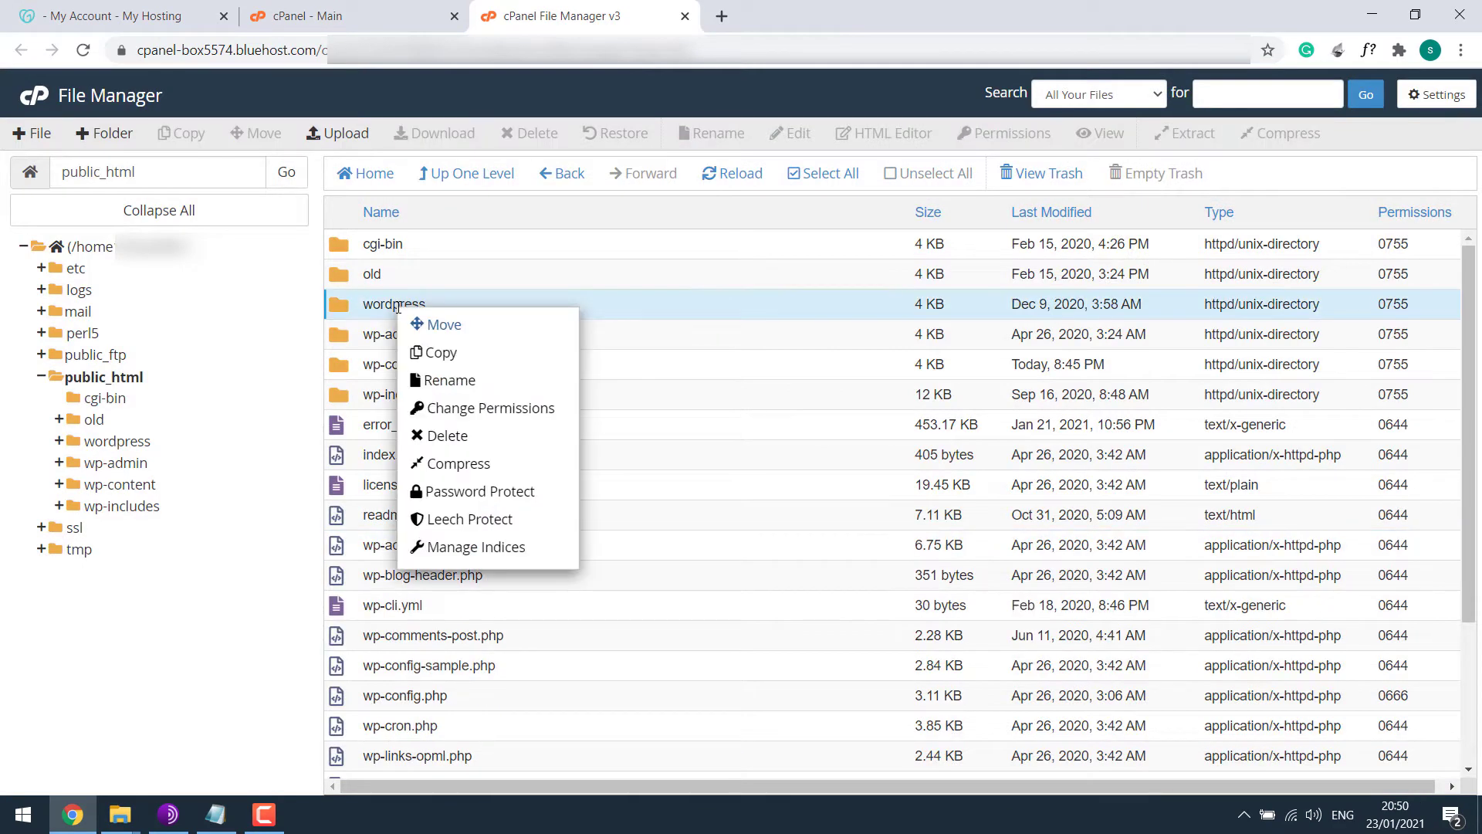
left_click(463, 381)
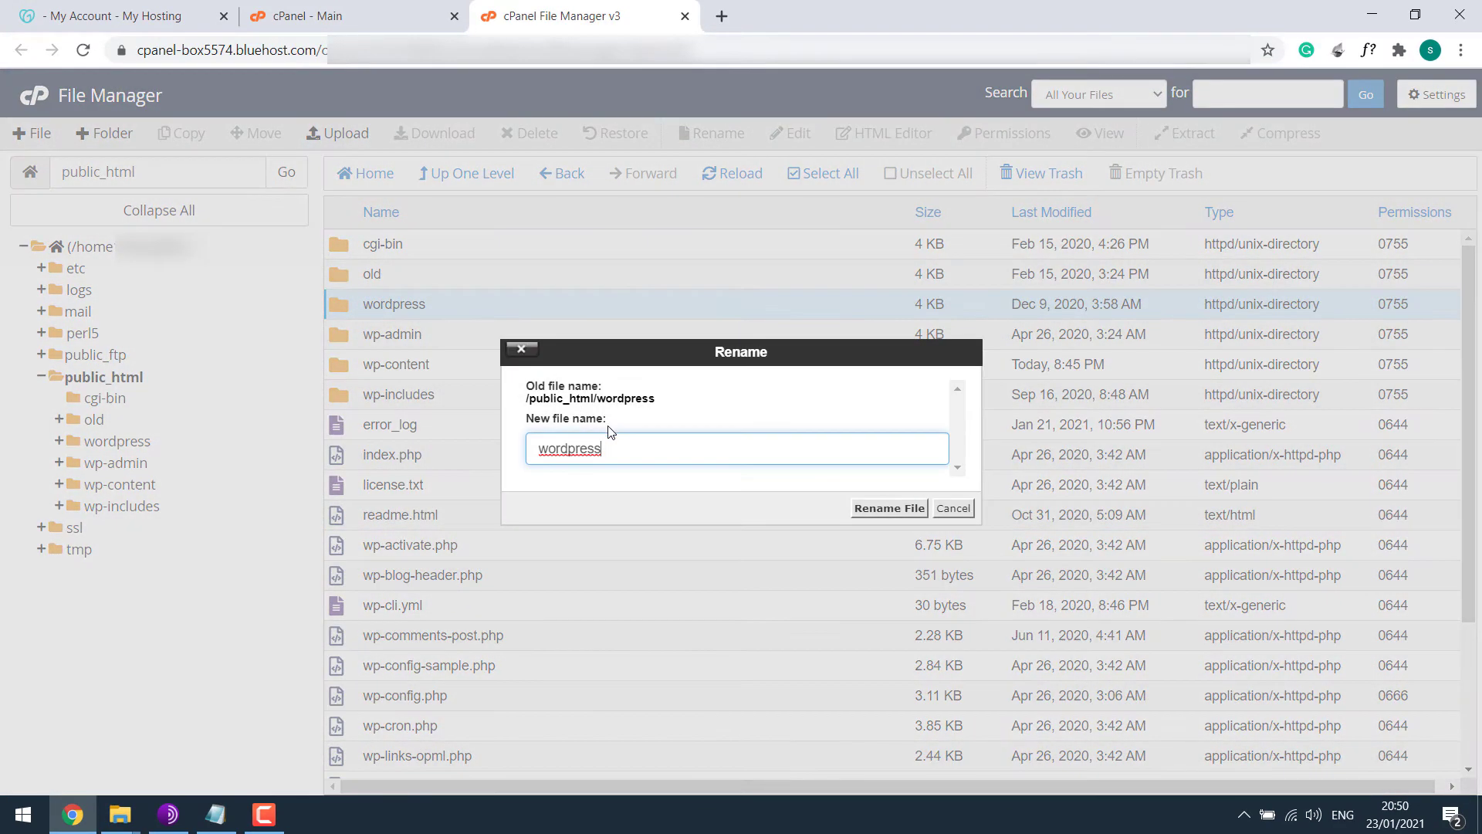
type("bluehost")
key("ctrl+a")
left_click(895, 509)
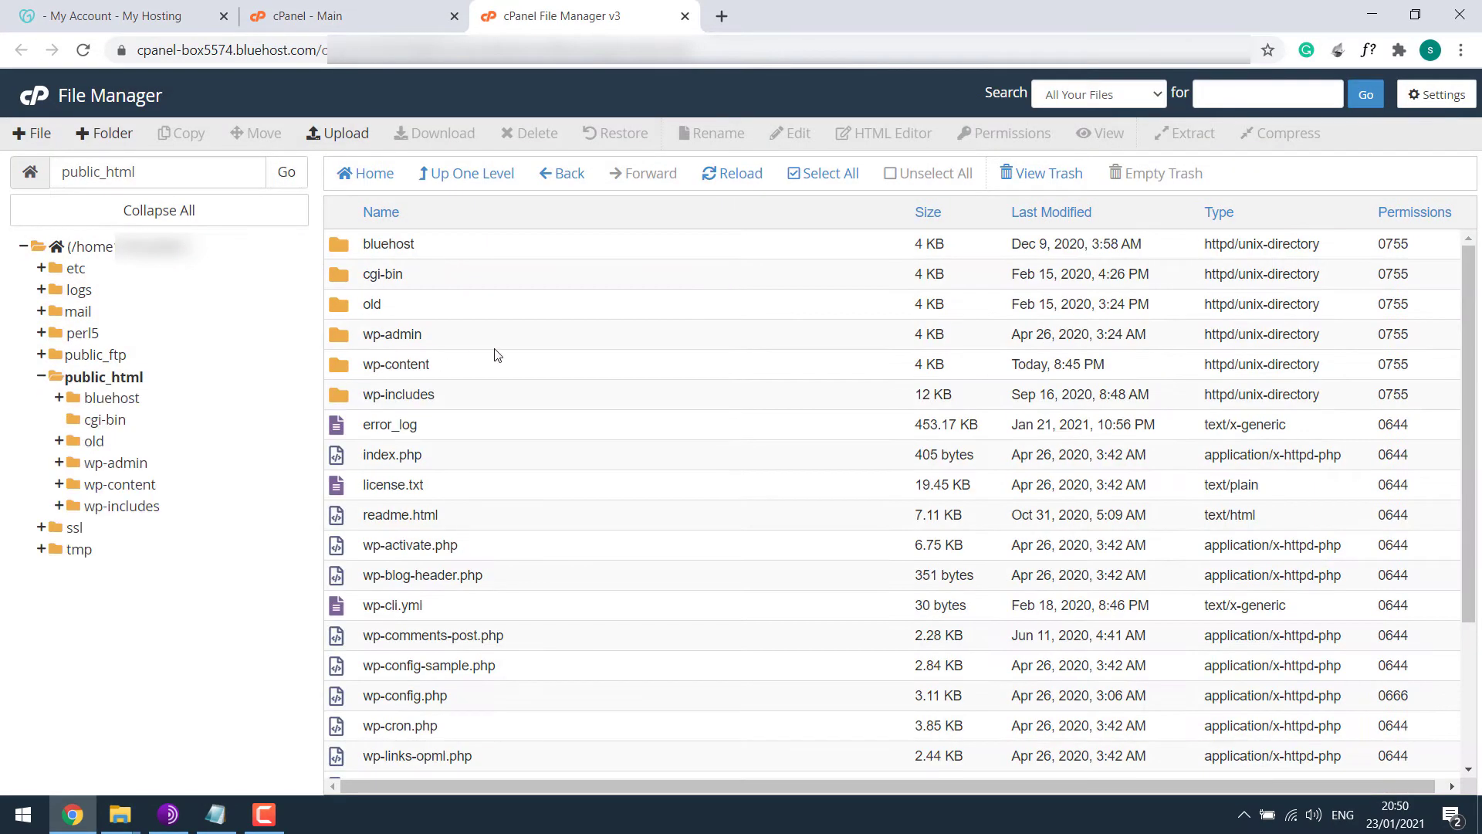
left_click(726, 21)
Load the site's /bluehost address and start WordPress setup in English (United States).
key("ctrl+v")
type("/bluehost")
key("Return")
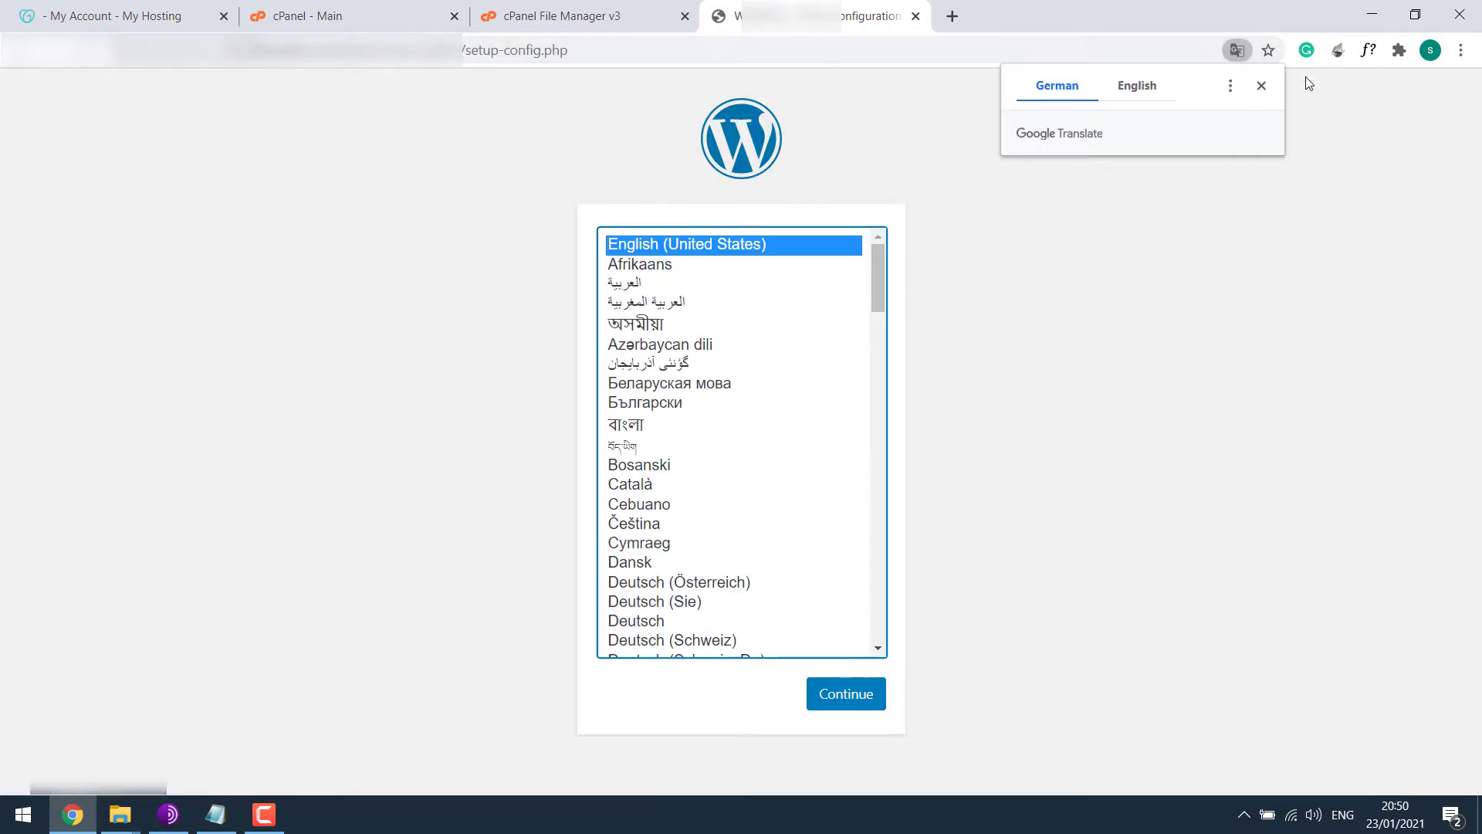
left_click(845, 698)
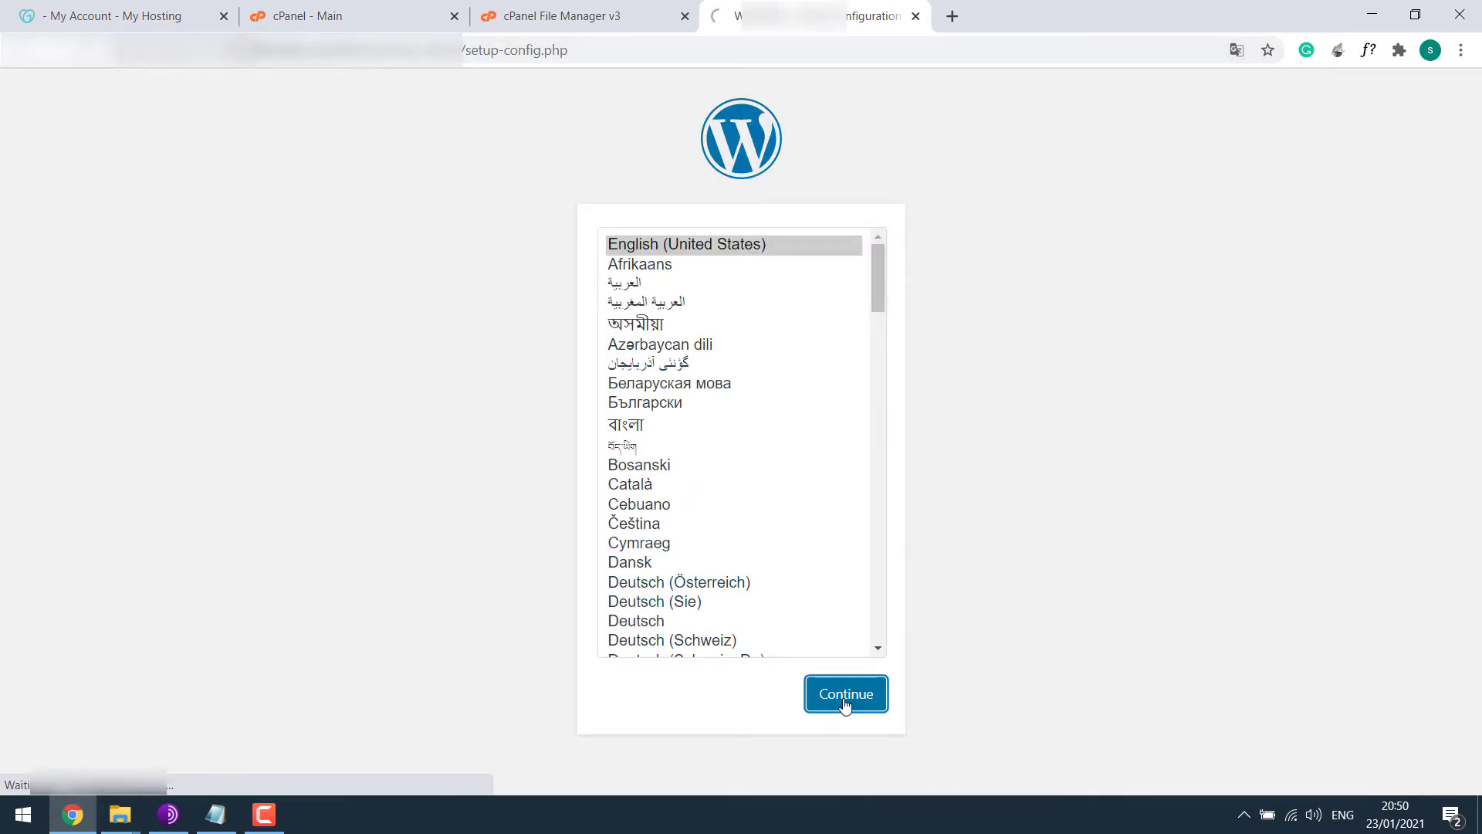
left_click(450, 603)
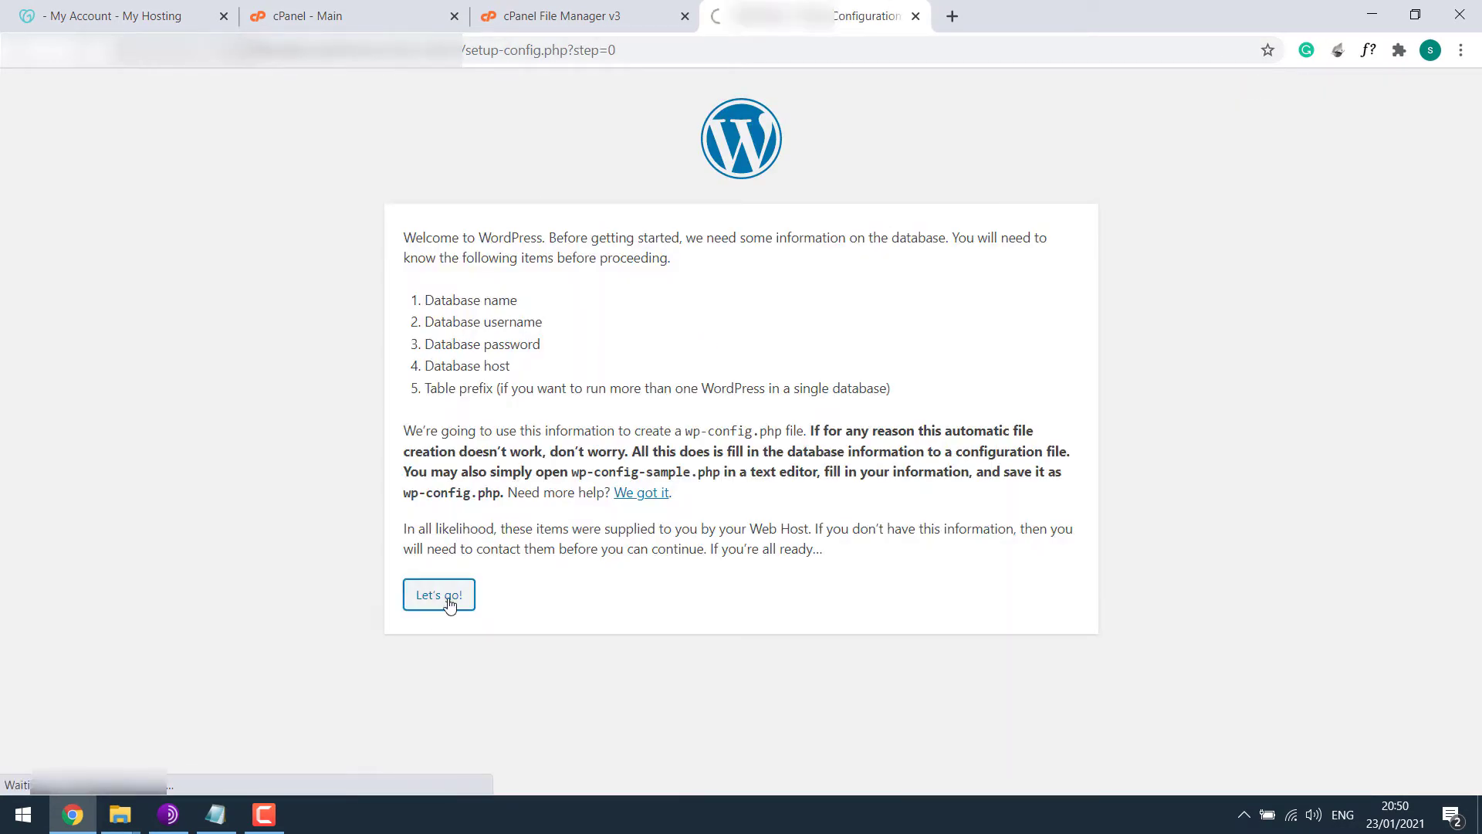
Fill in the Bluehost database name and username from the credential notes.
left_click(215, 814)
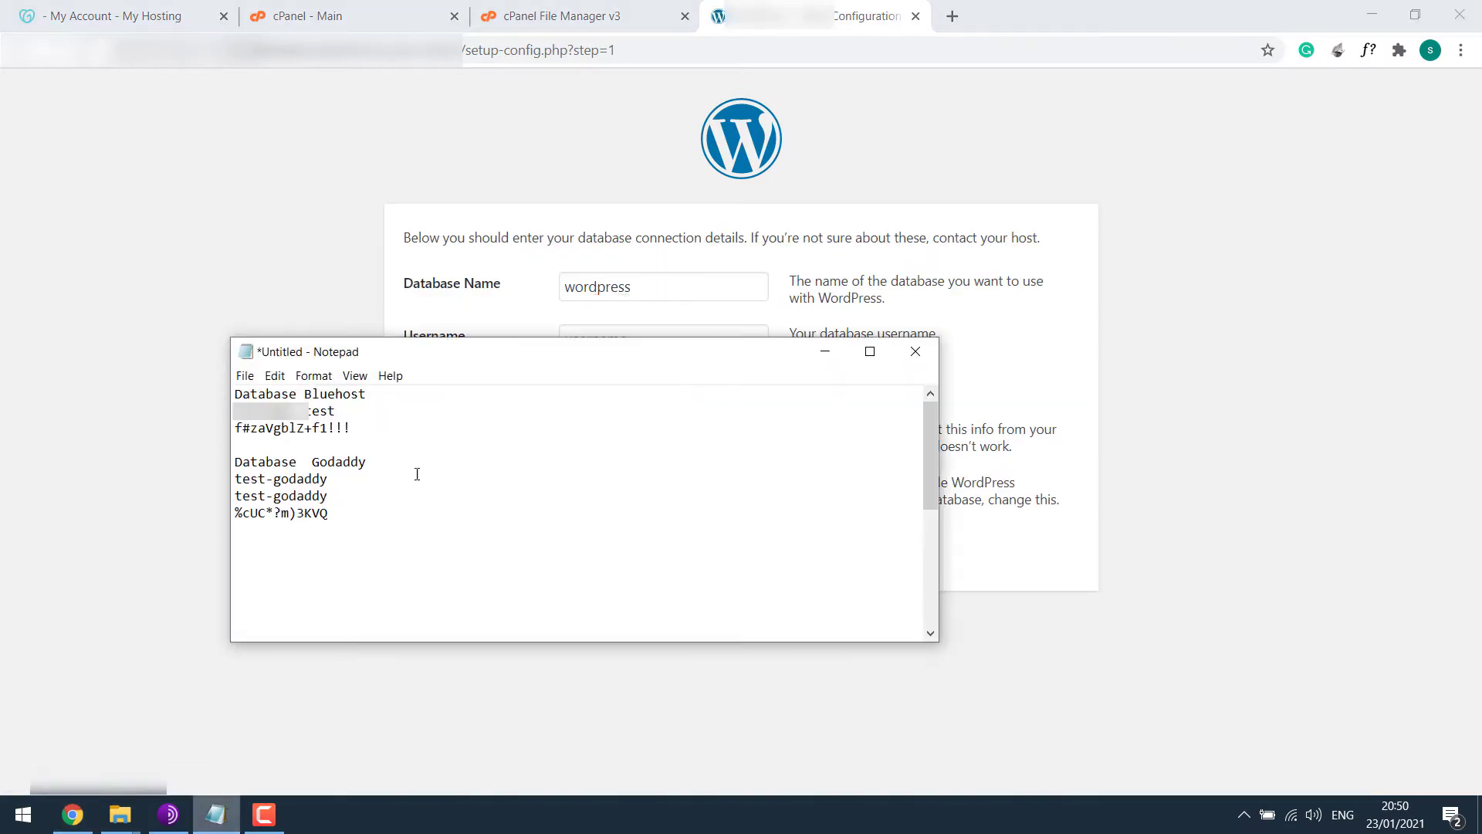
left_click_drag(336, 410, 188, 413)
left_click(605, 301)
double_click(604, 300)
key("ctrl+v")
key("Tab")
key("ctrl+v")
Copy the database password from the notes into the form and submit the connection details.
left_click(216, 814)
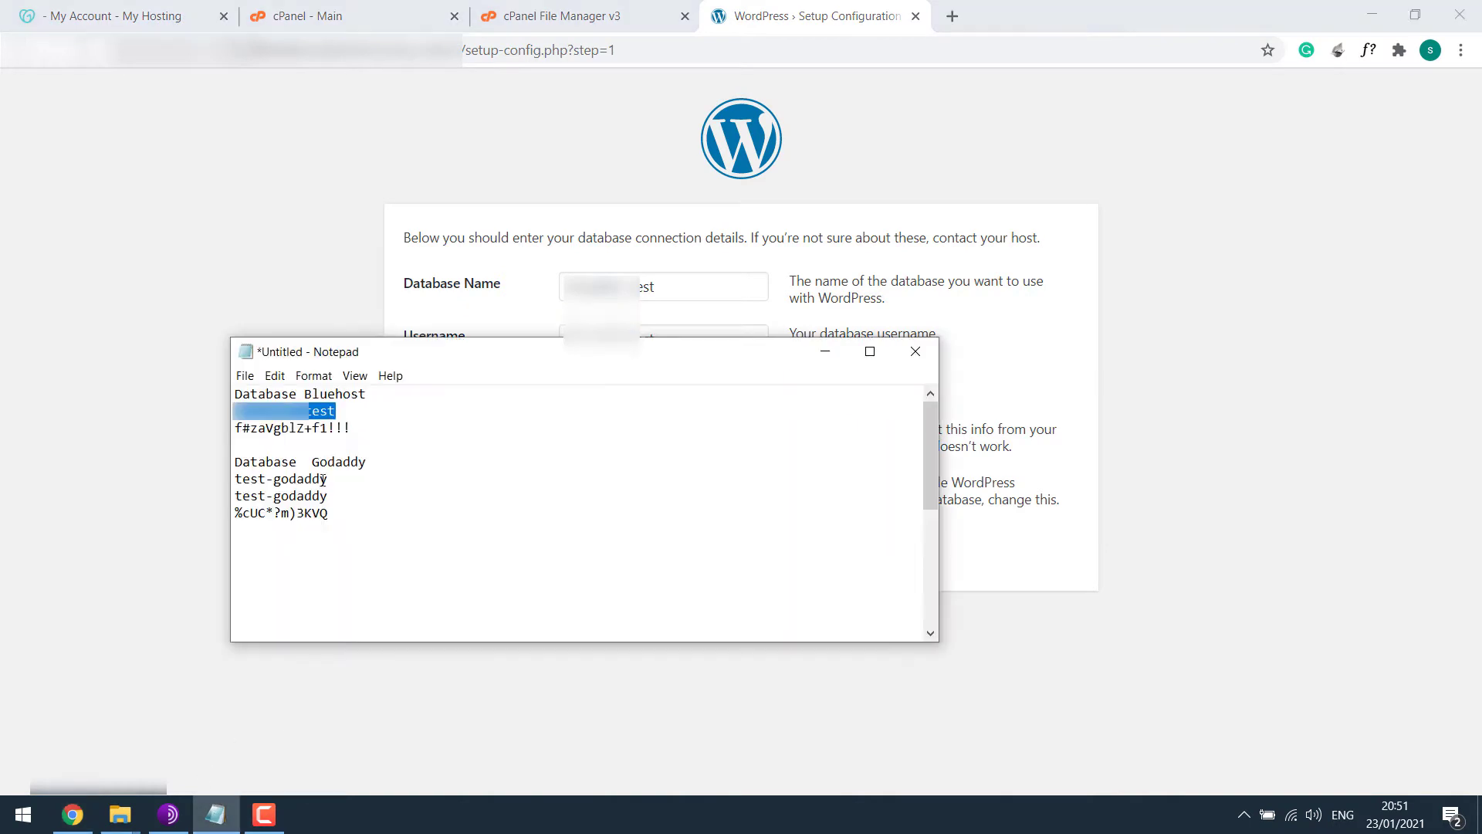
left_click_drag(352, 427, 236, 428)
key("ctrl+c")
left_click(824, 351)
double_click(595, 387)
key("ctrl+v")
left_click(467, 553)
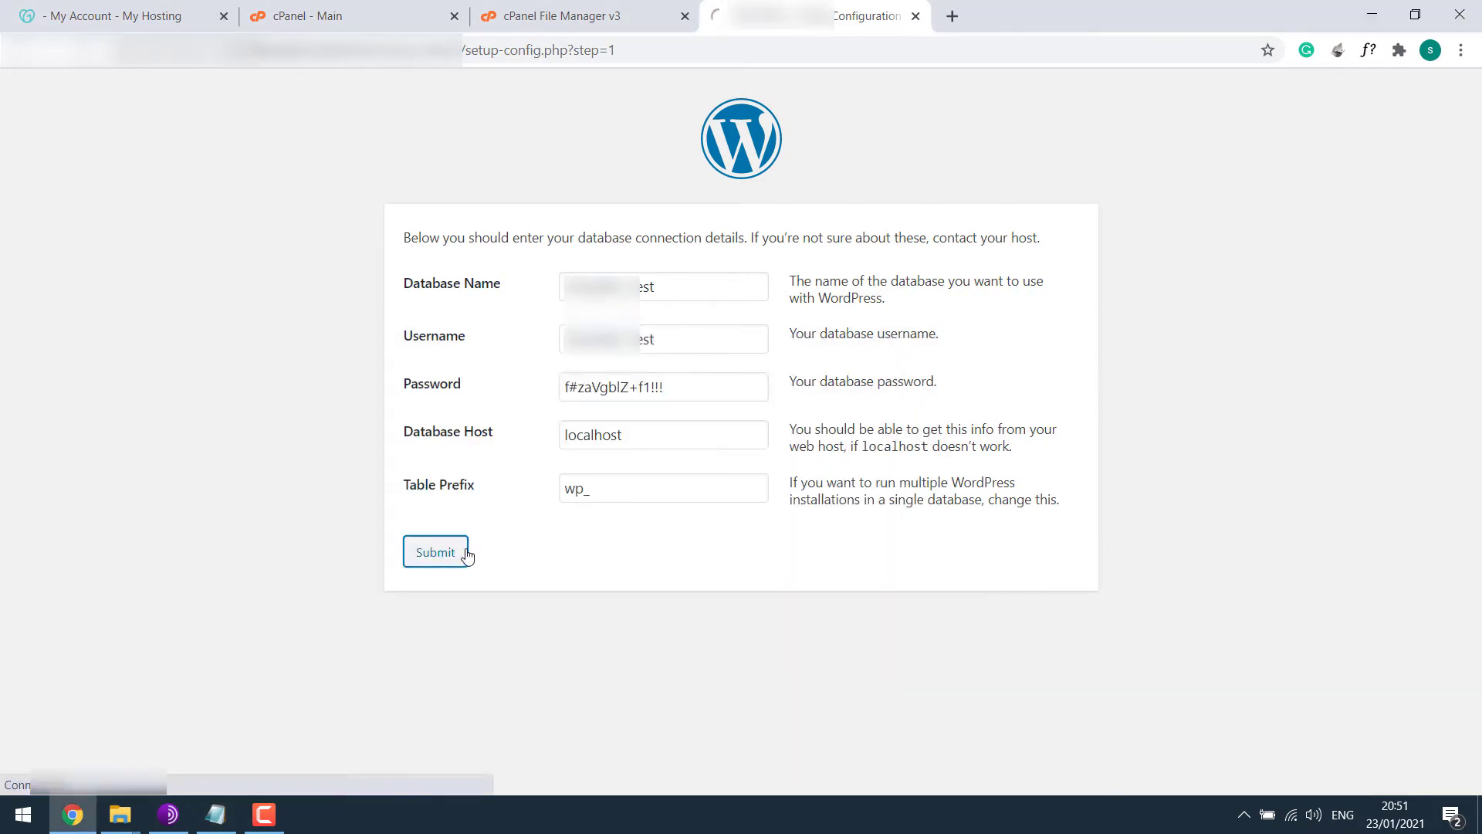
left_click(511, 320)
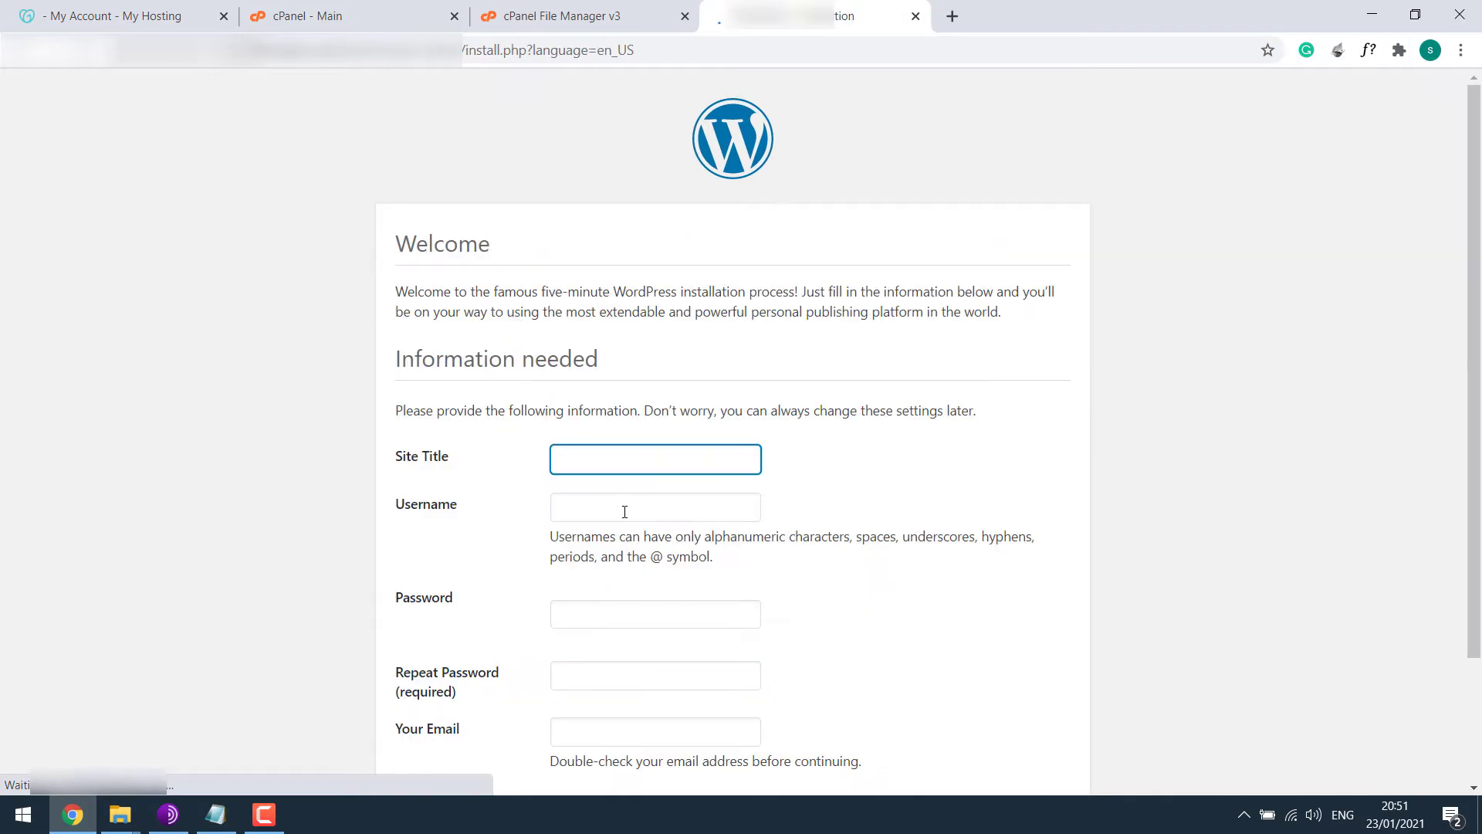
left_click(624, 511)
type("test")
left_click(593, 606)
type("t")
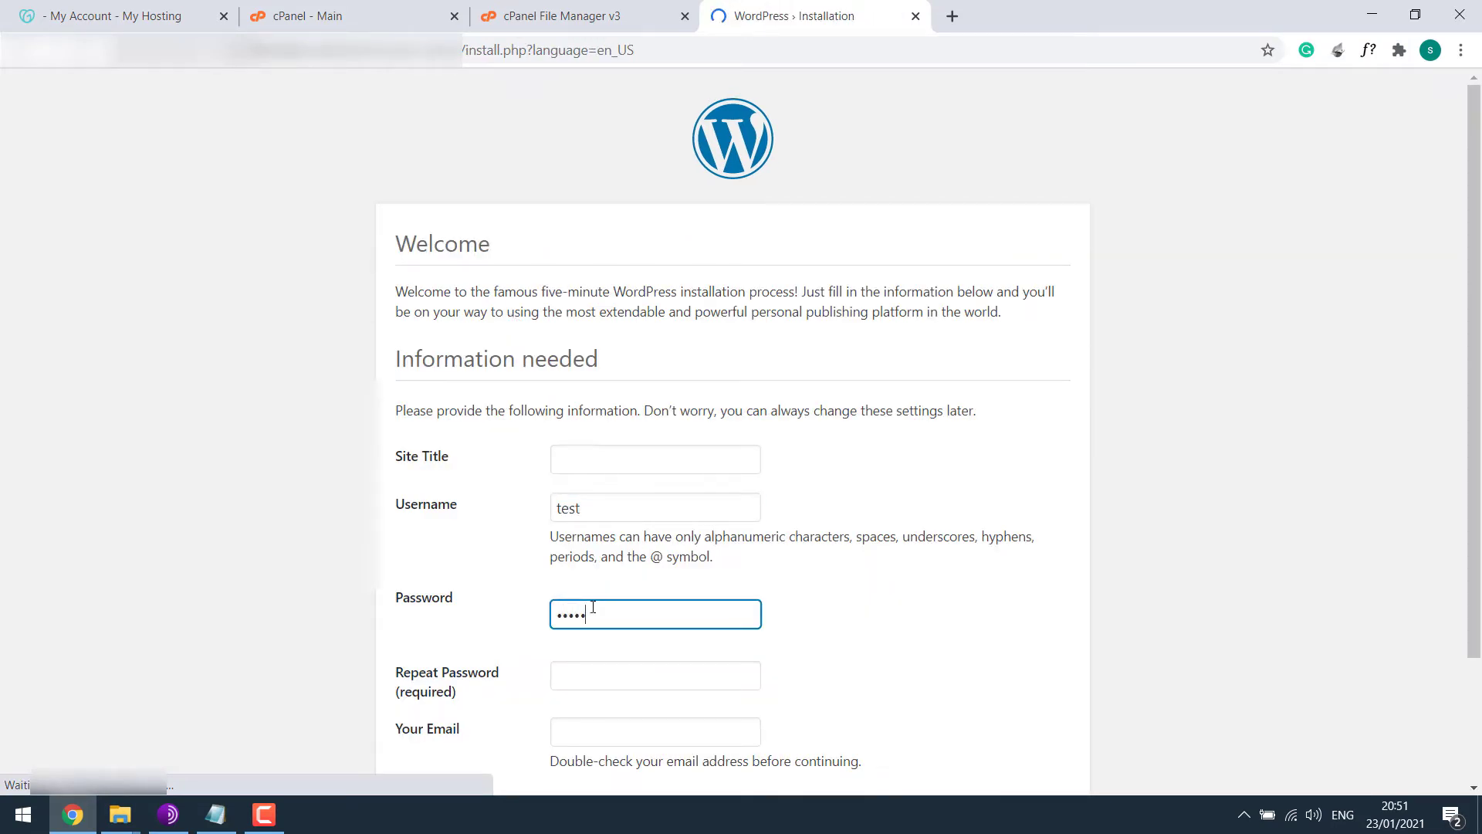
key("BackSpace")
key("BackSpace")
key("BackSpace")
key("BackSpace")
left_click(633, 681)
type("test")
Add the admin e-mail address, install WordPress, and begin logging in as test.
scroll(648, 694, "down", 1)
left_click(658, 642)
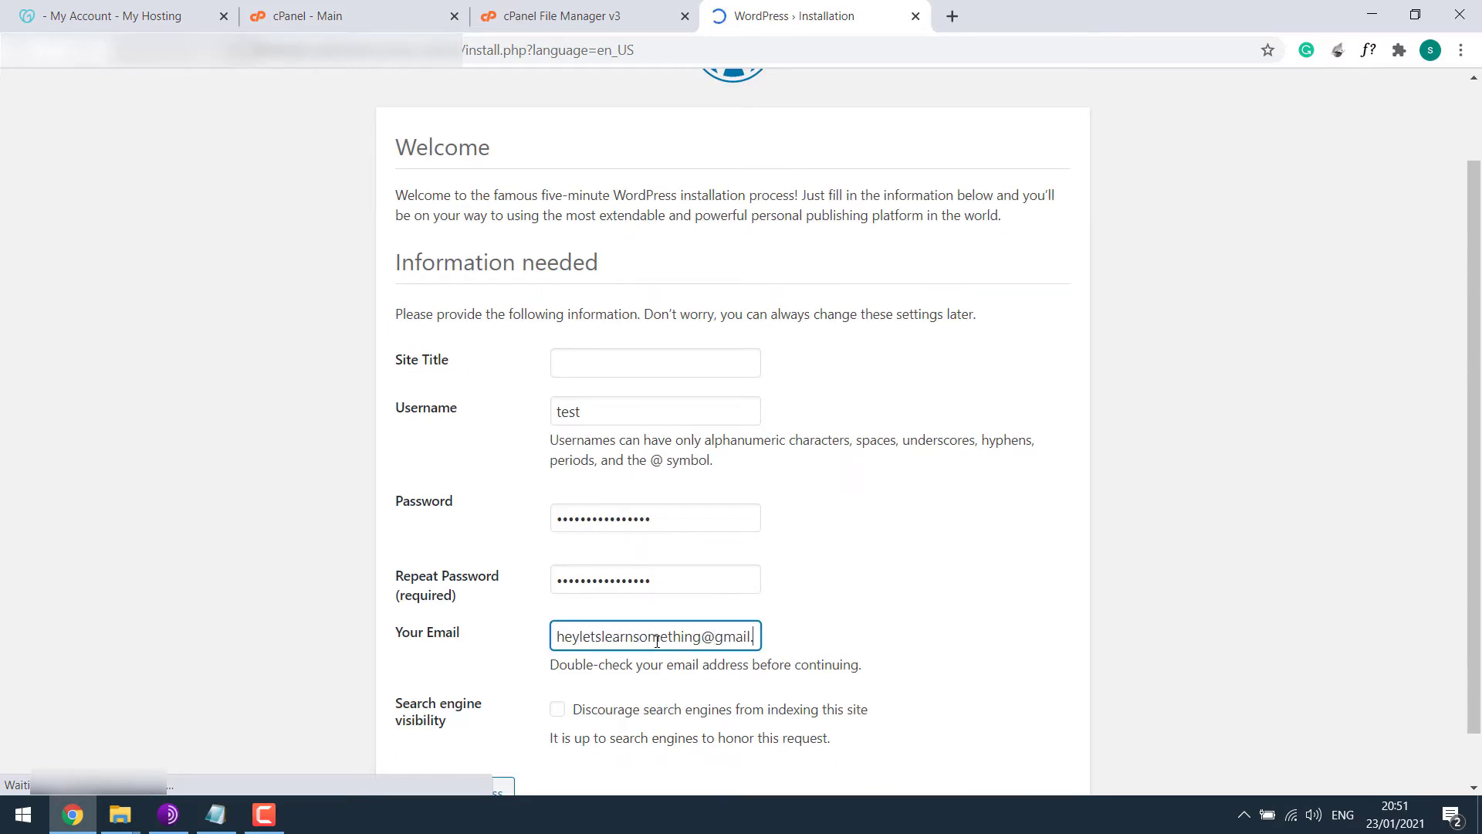
scroll(540, 694, "down", 1)
left_click(470, 740)
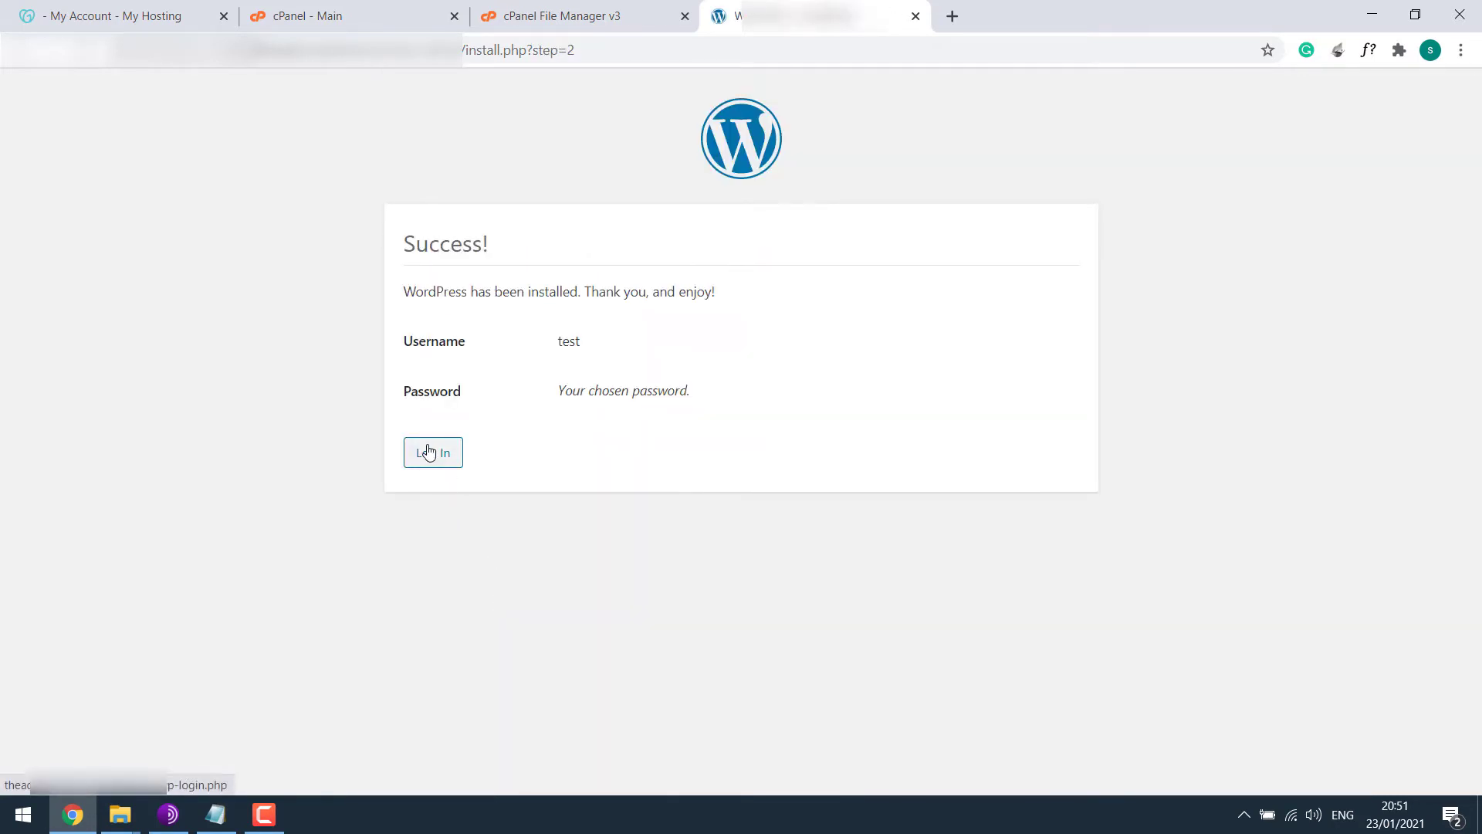
left_click(429, 452)
type("test")
key("Tab")
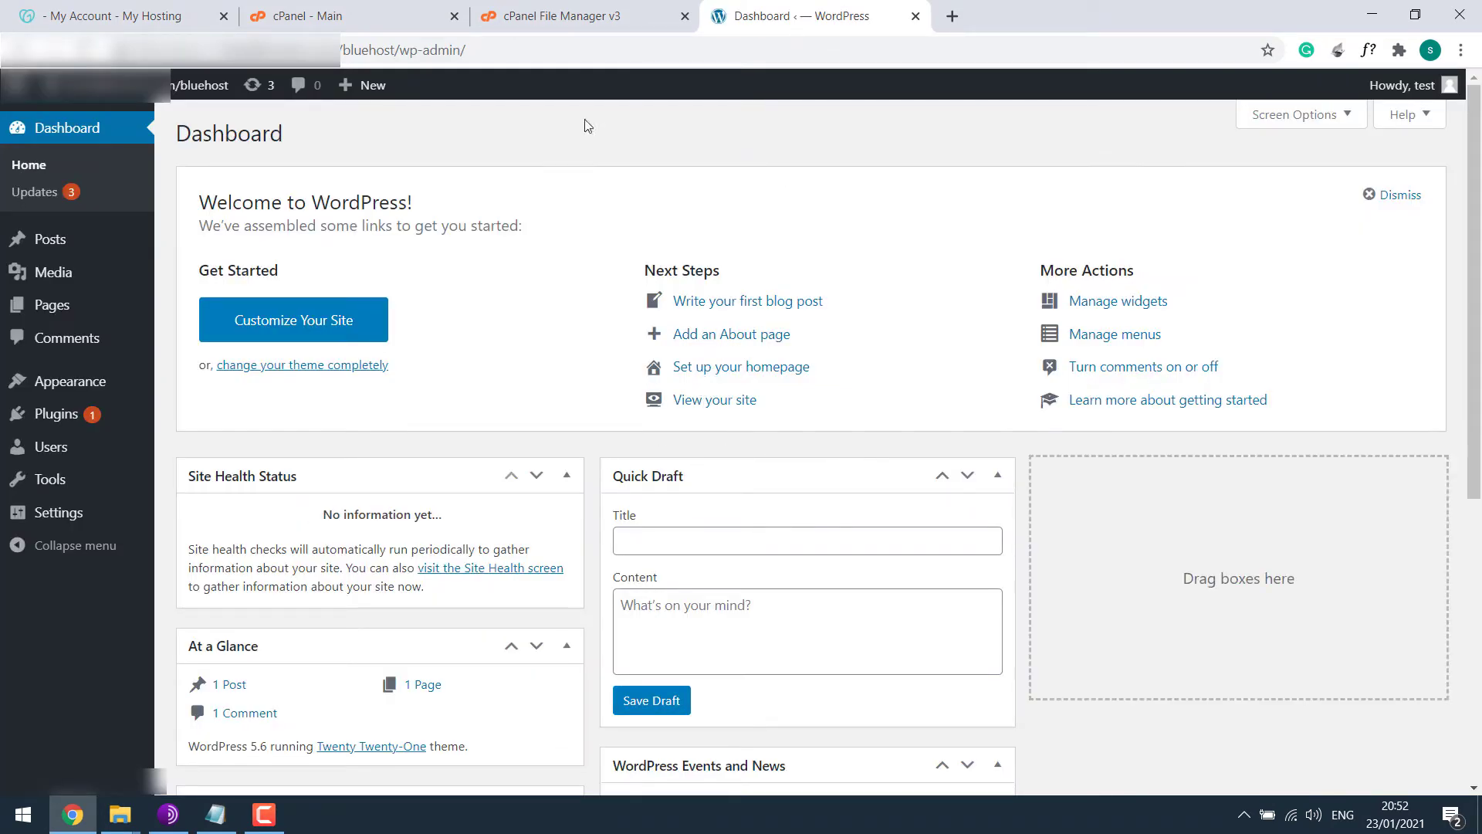
Open the bluehost/wp-content/themes folder in File Manager.
left_click(578, 14)
double_click(344, 246)
left_click(345, 276)
double_click(345, 276)
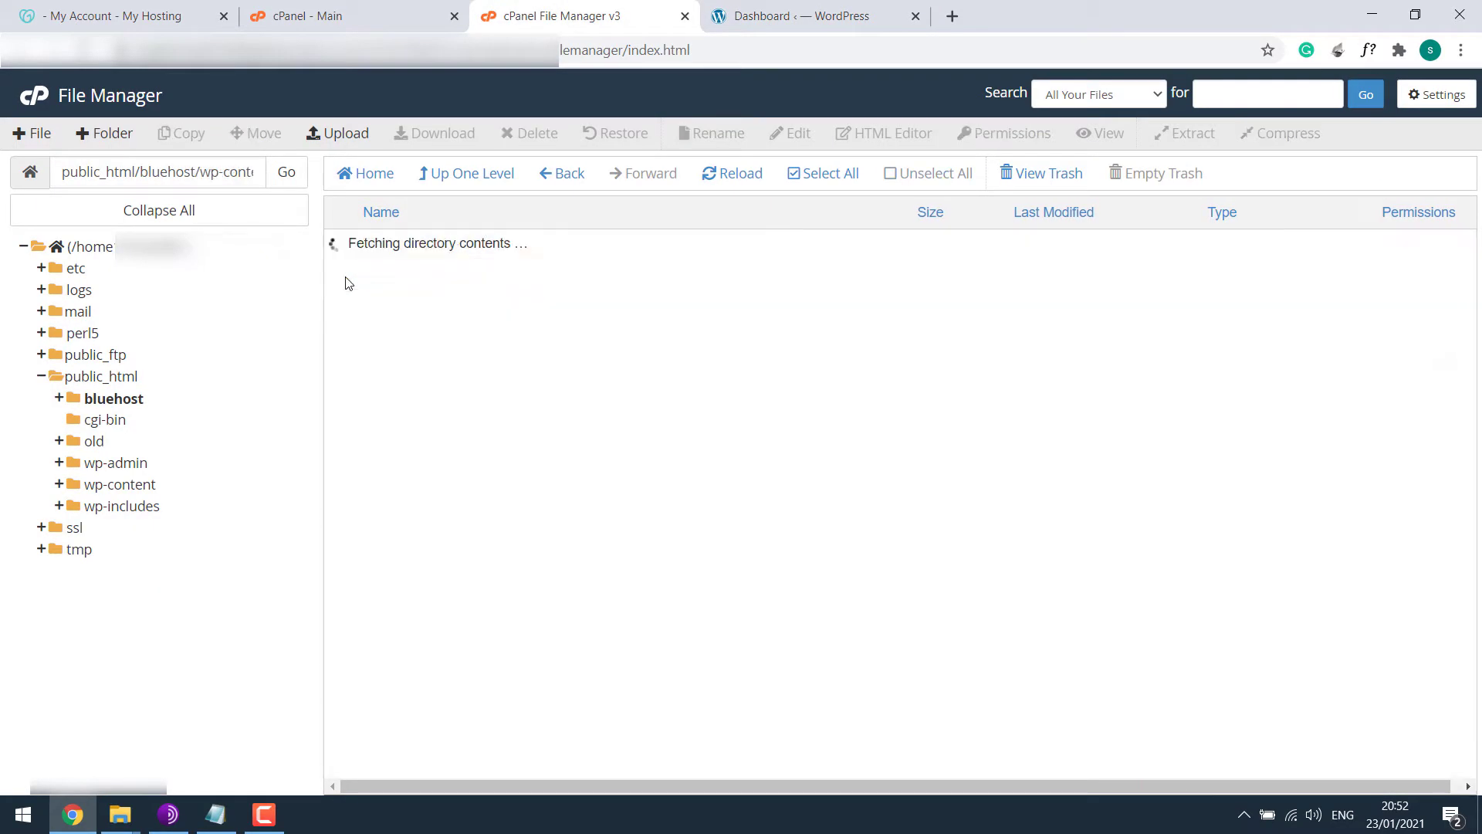
double_click(345, 281)
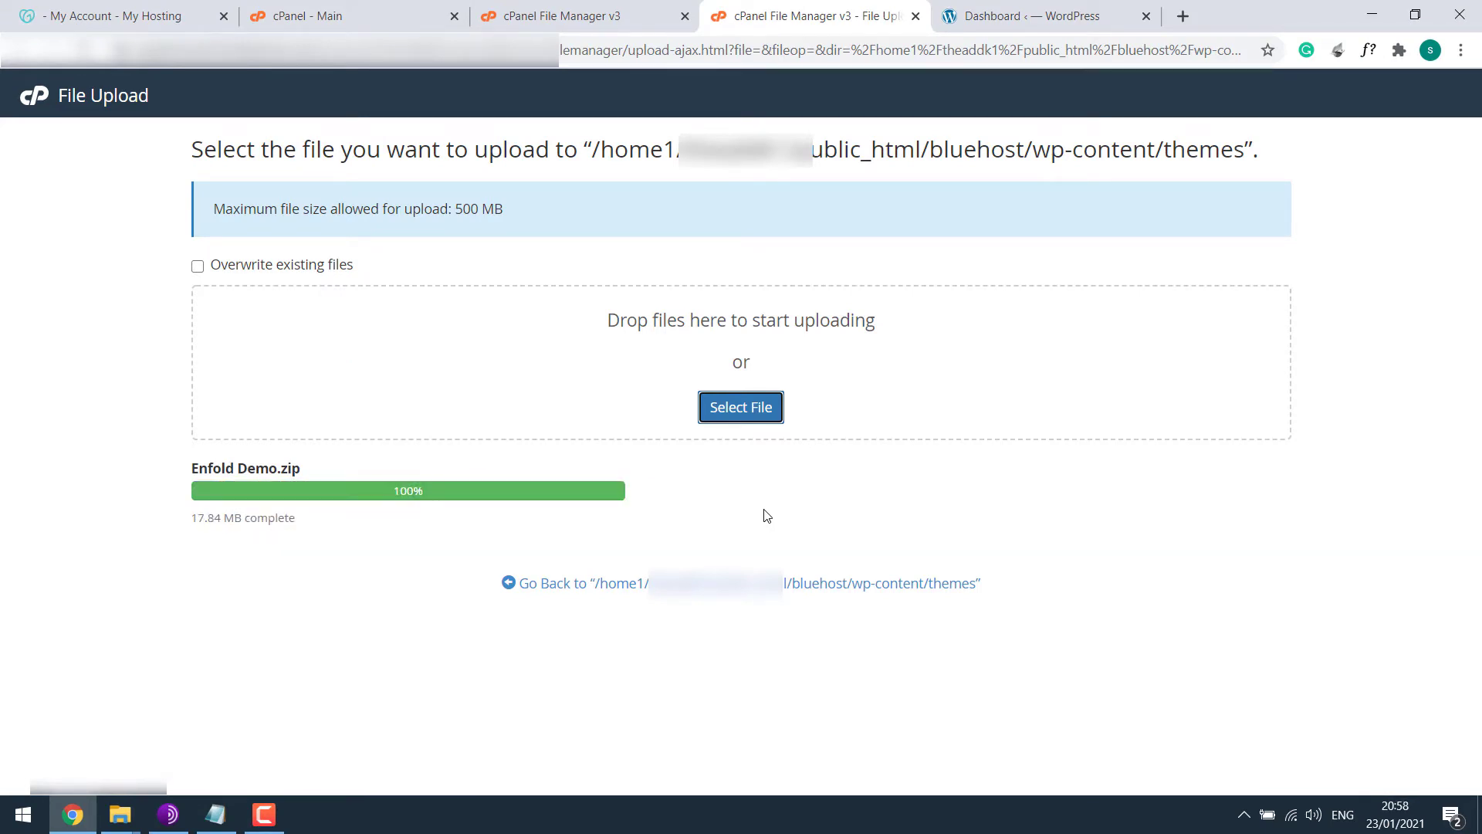
Extract Enfold Demo.zip into the themes folder and refresh the listing.
left_click(864, 582)
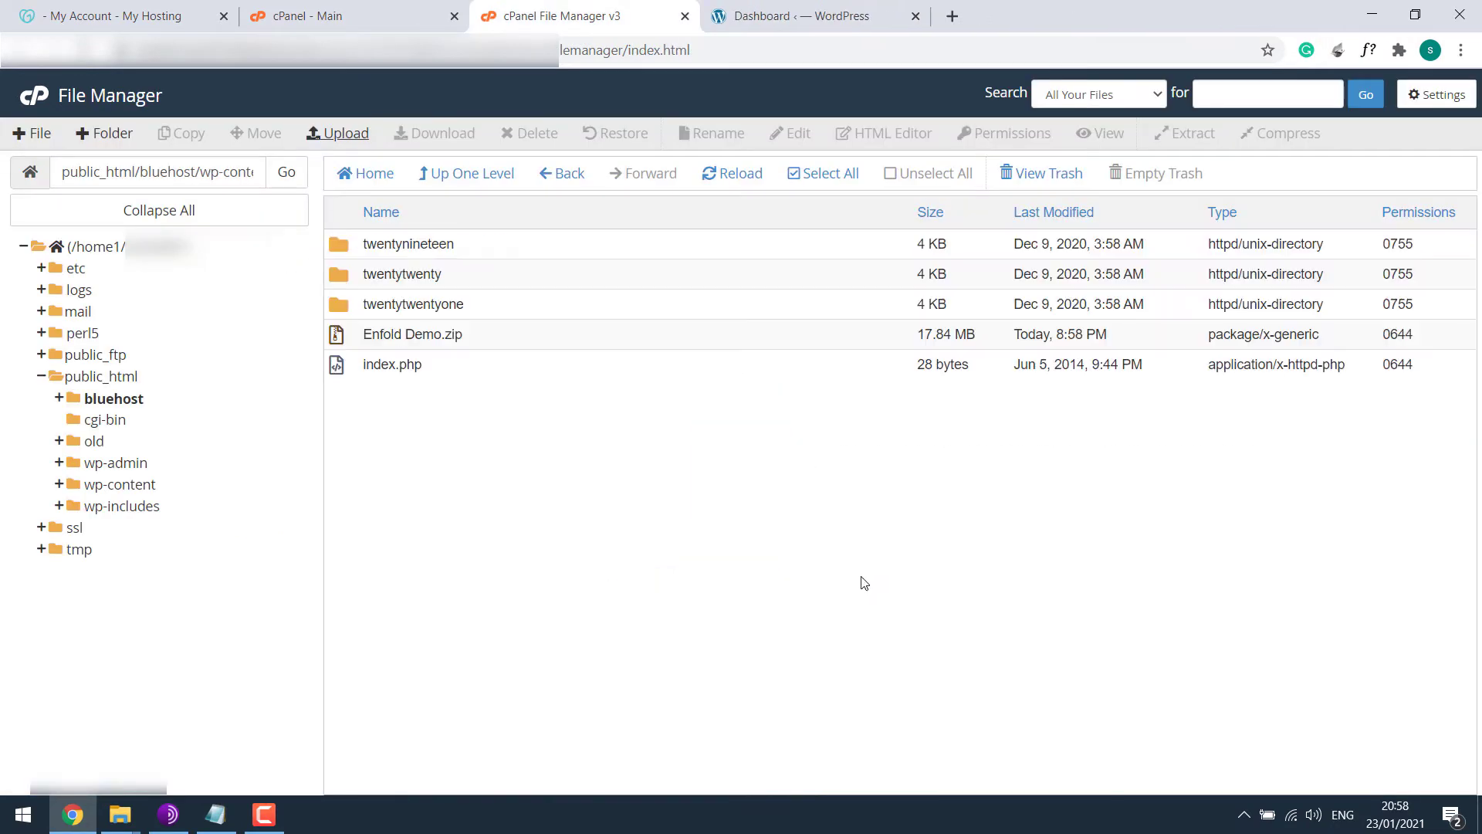
right_click(395, 333)
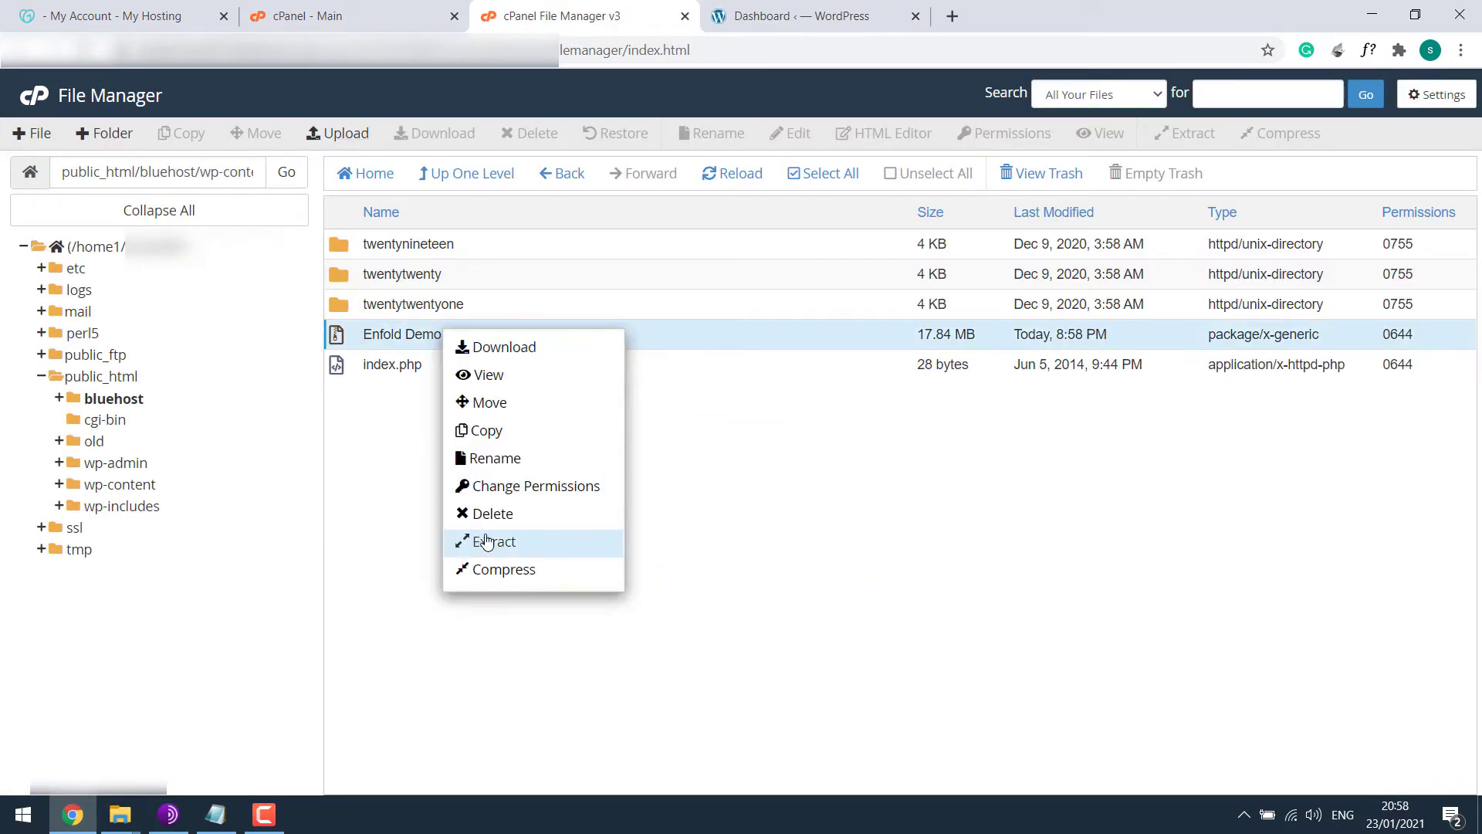
left_click(494, 539)
left_click(896, 532)
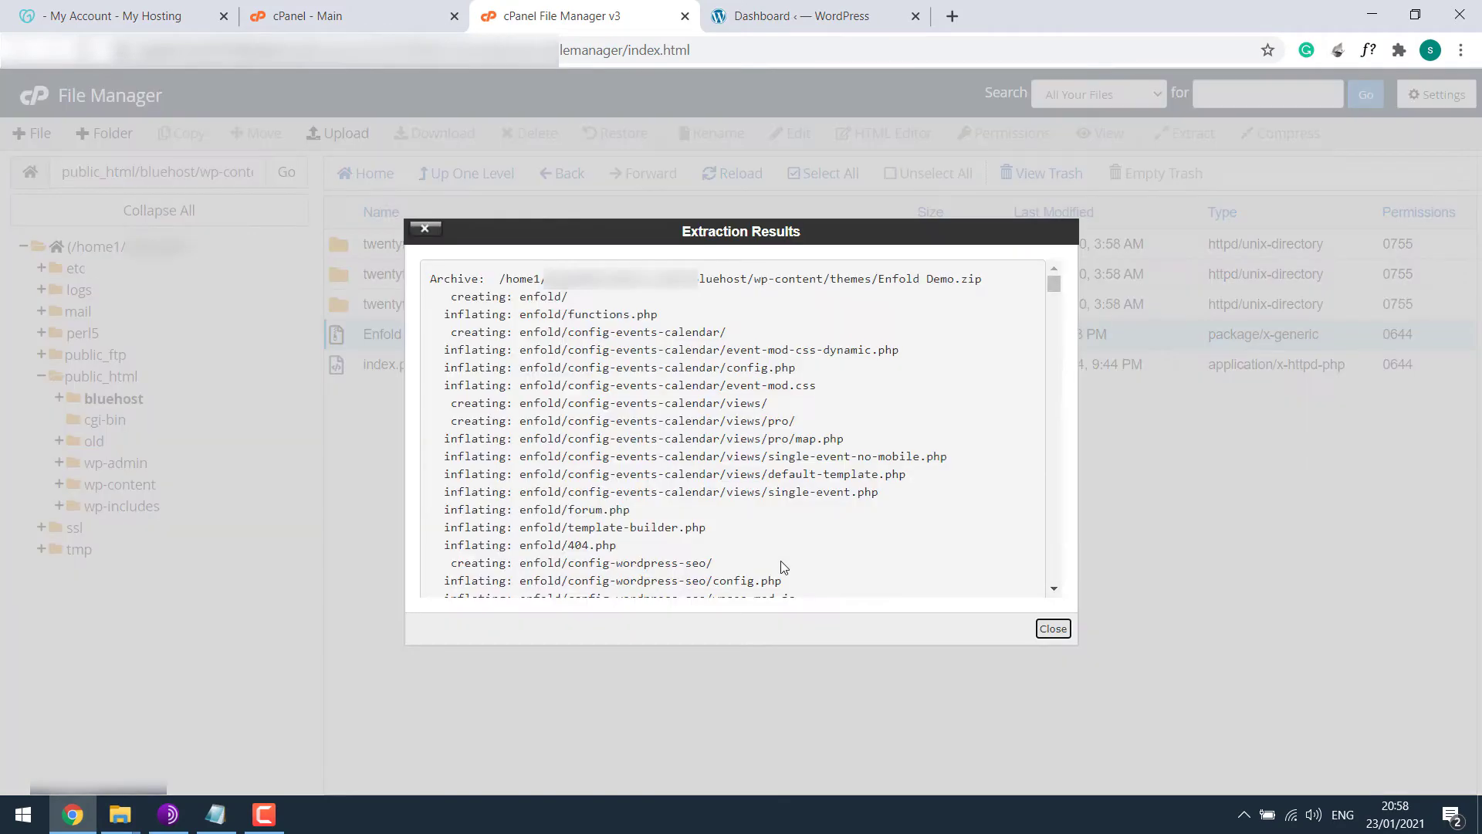
left_click(1053, 628)
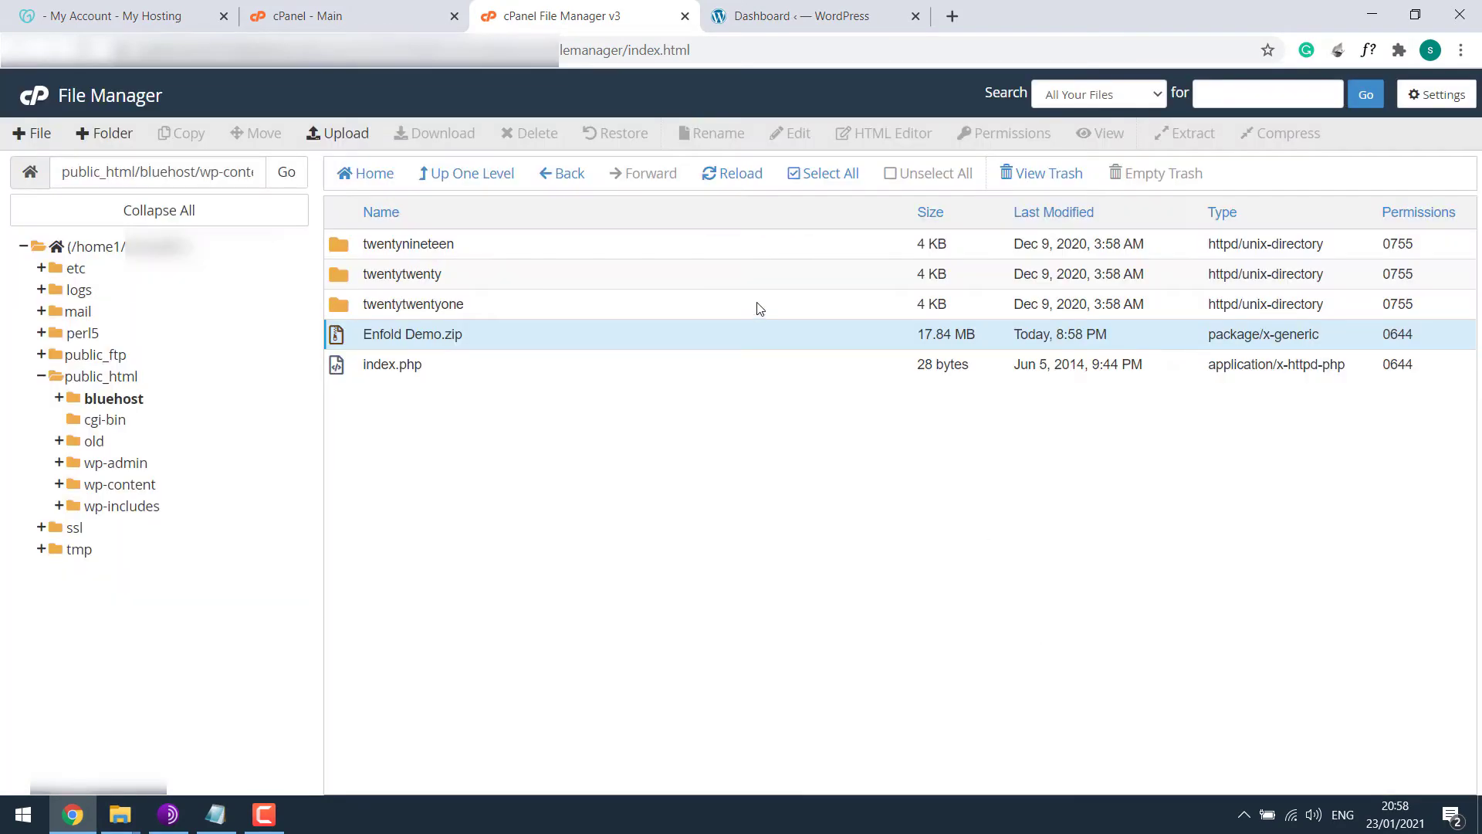
left_click(726, 173)
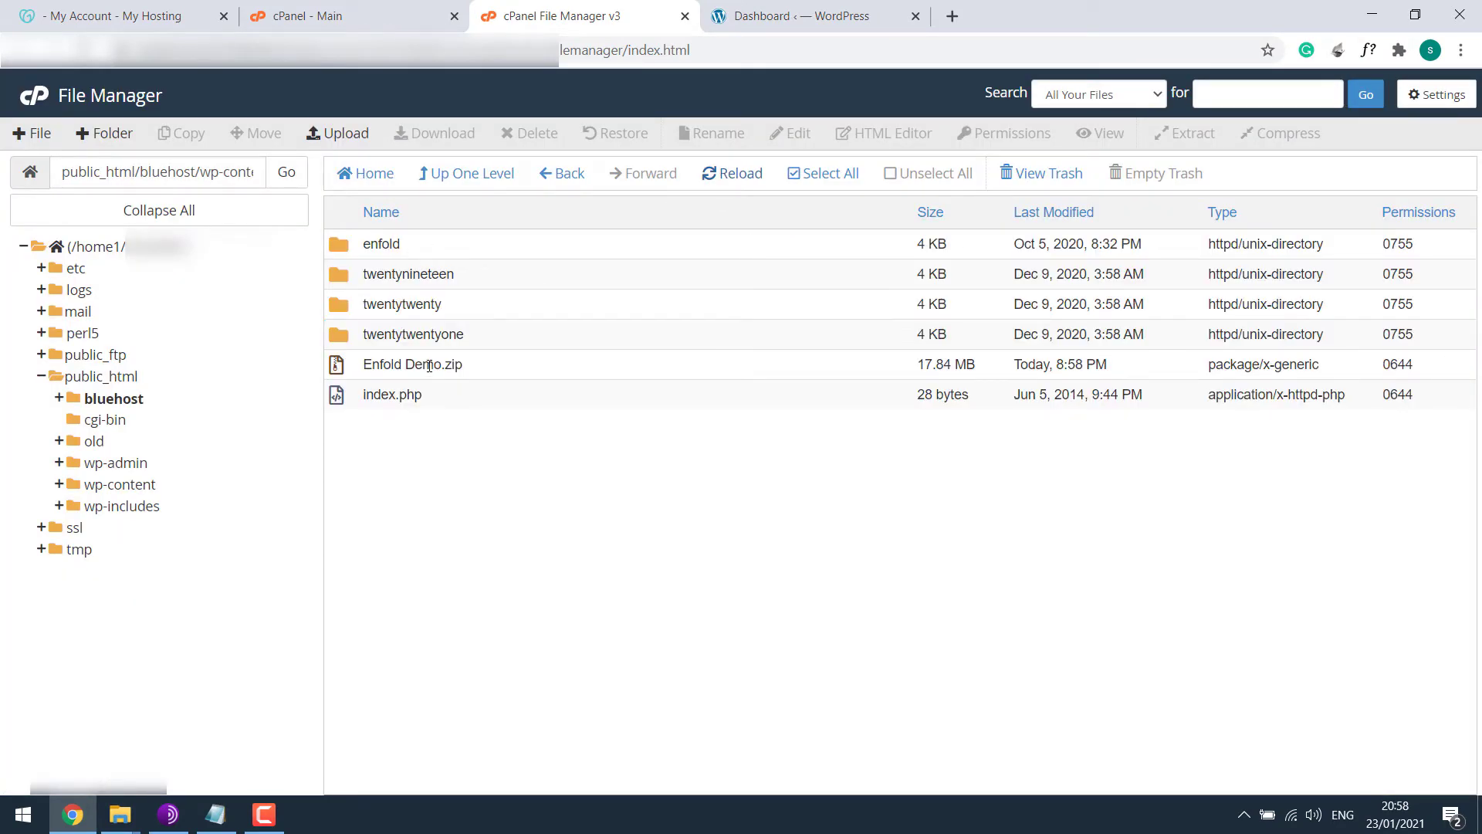
Move the Enfold Demo.zip archive to the trash and go back to the WordPress dashboard.
right_click(429, 366)
left_click(462, 546)
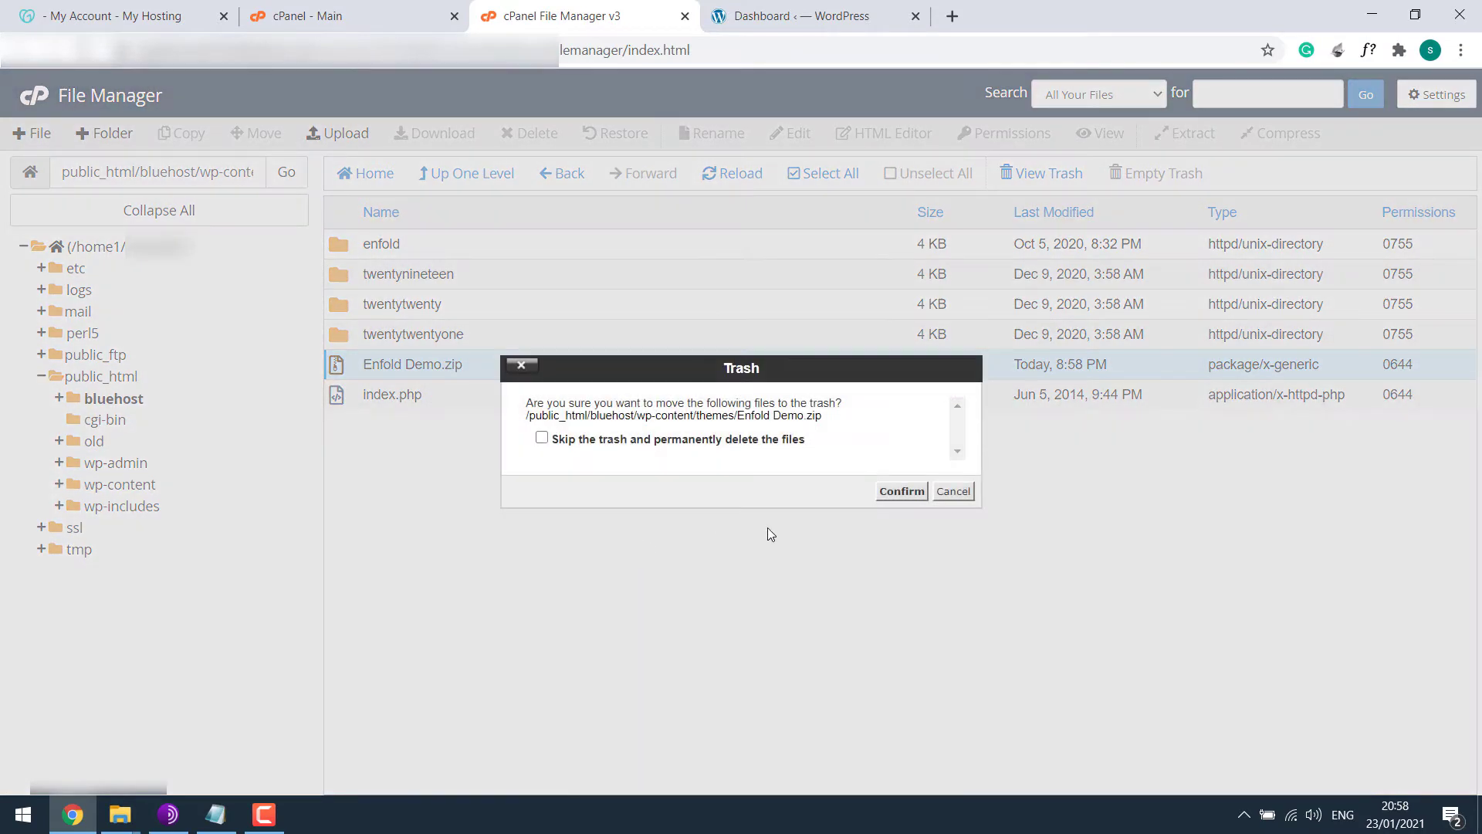
left_click(902, 492)
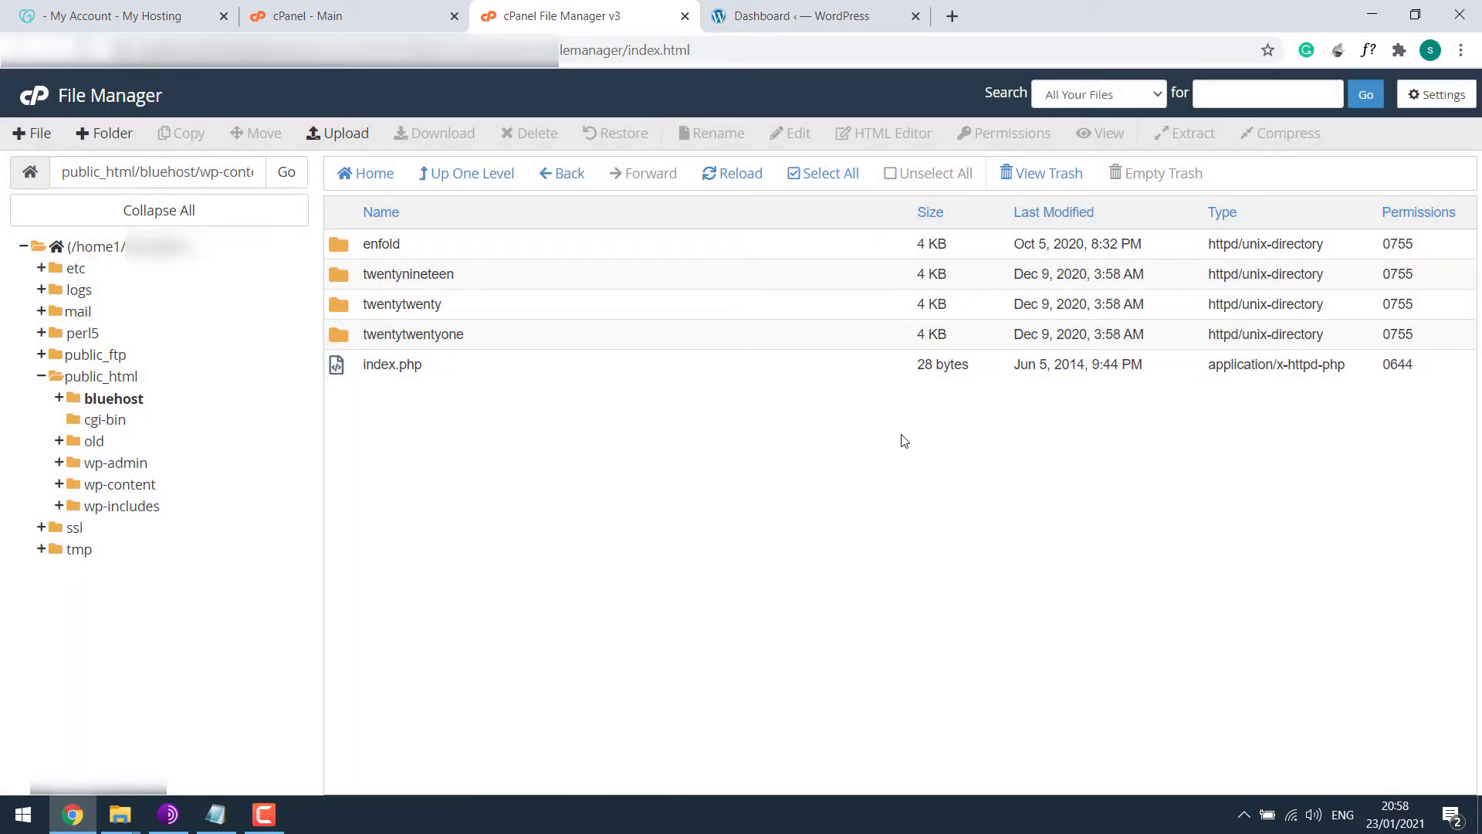
left_click(795, 13)
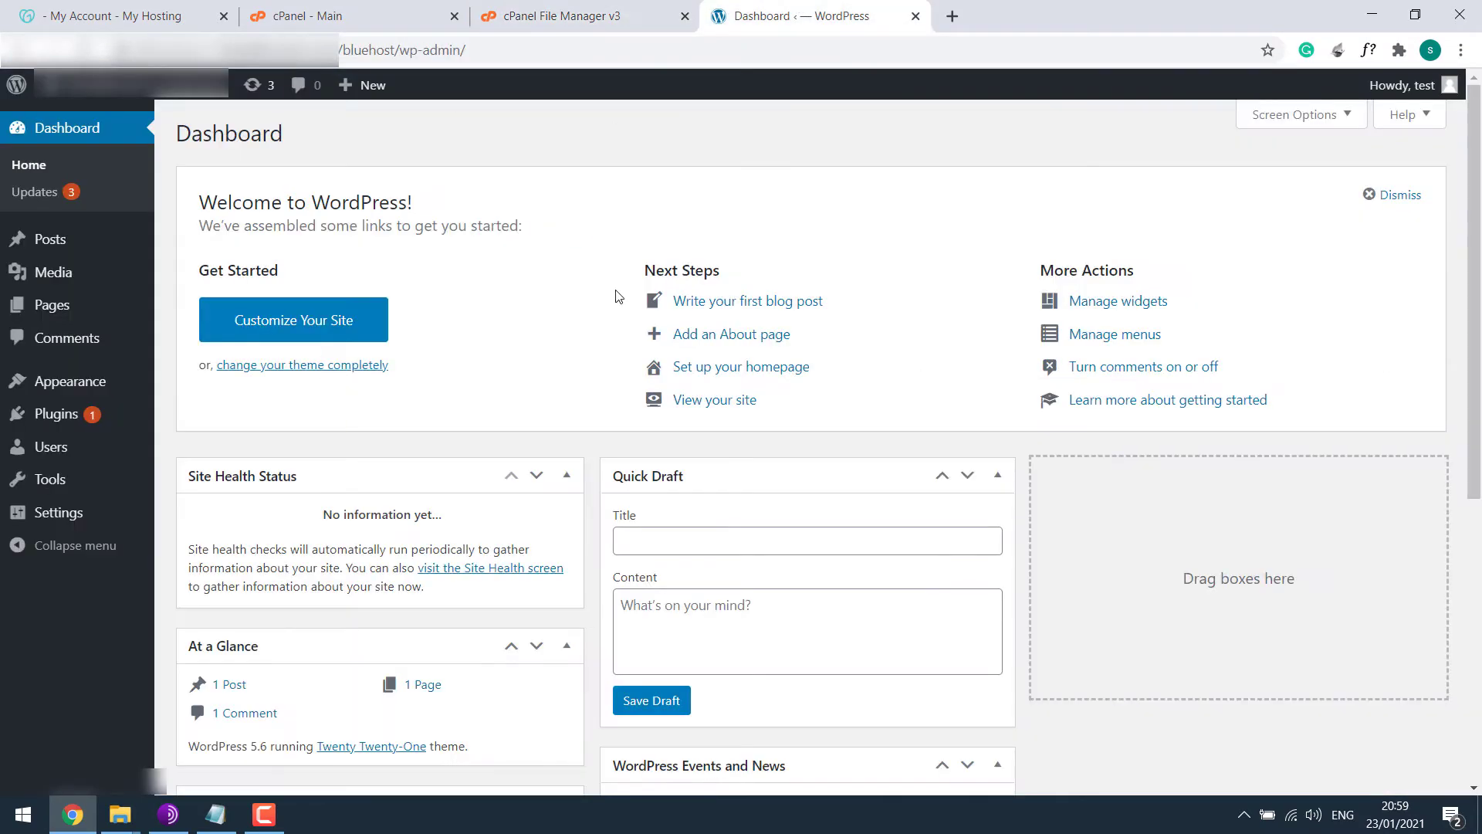
Activate the Enfold theme from Appearance > Themes.
mouse_move(132, 381)
left_click(217, 386)
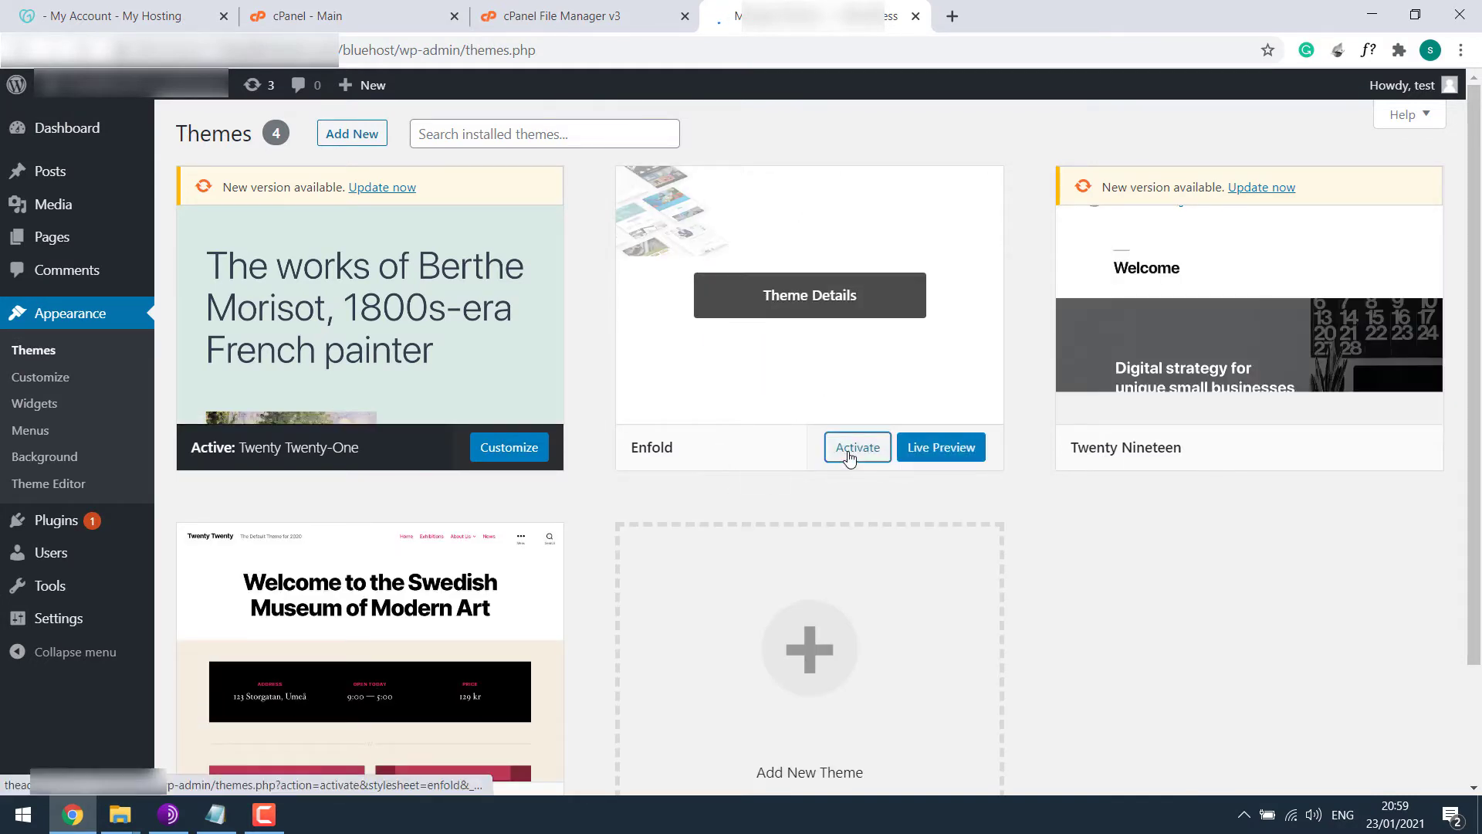
left_click(849, 456)
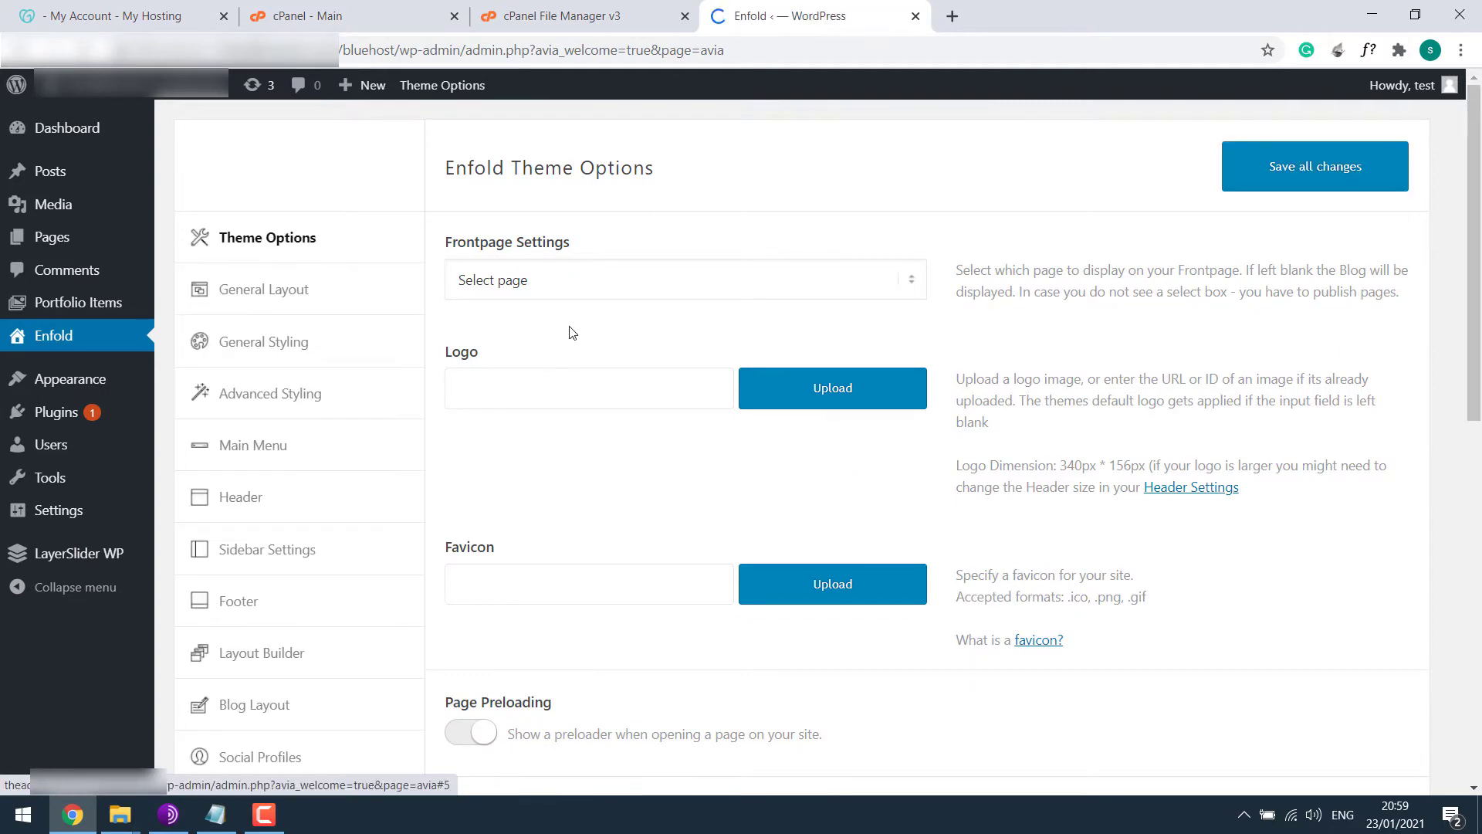
scroll(1442, 519, "down", 6)
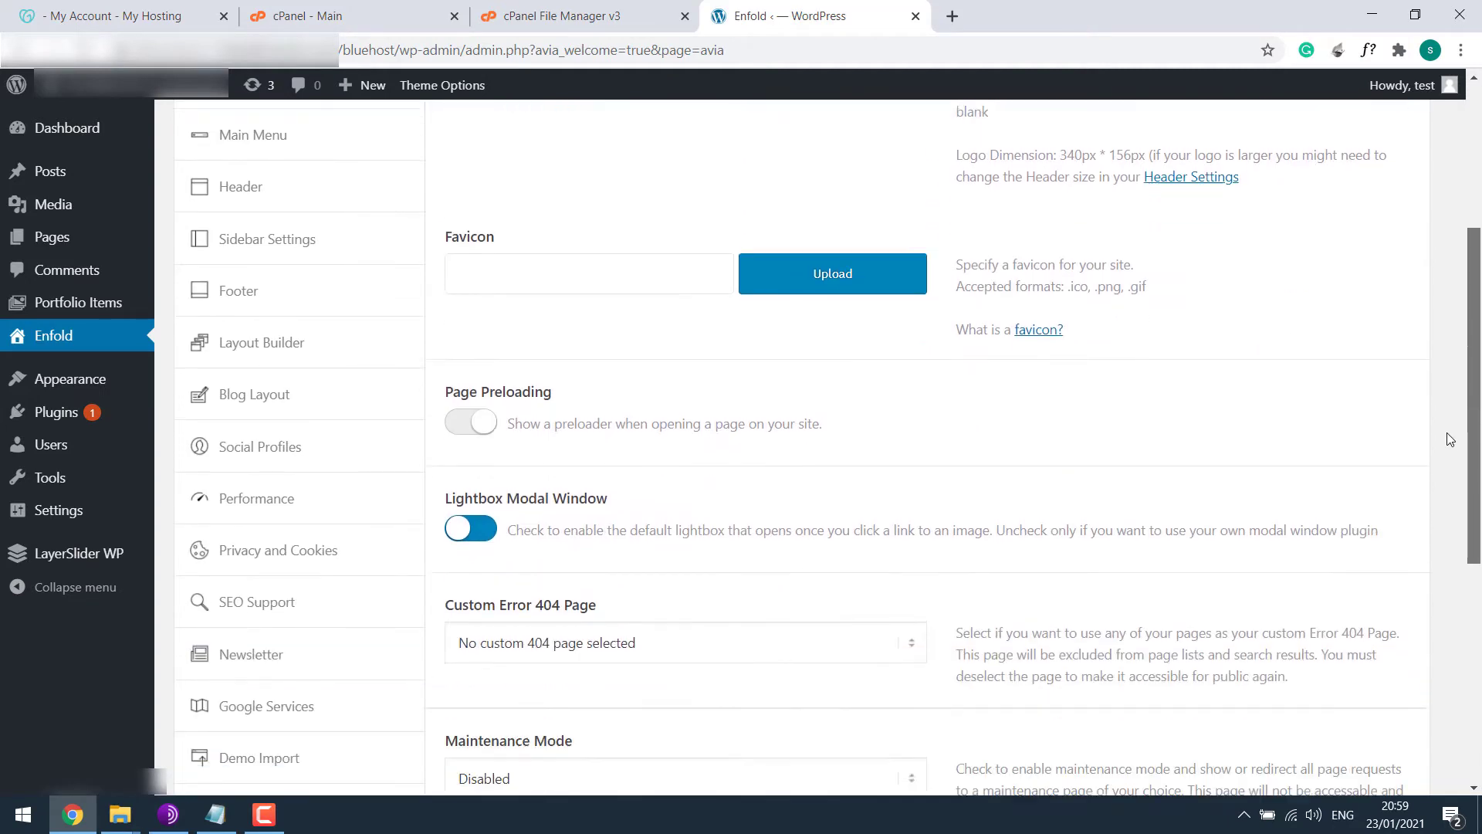
Import Enfold's One Page Portfolio Demo from Demo Import, accepting the content overwrite.
left_click(276, 549)
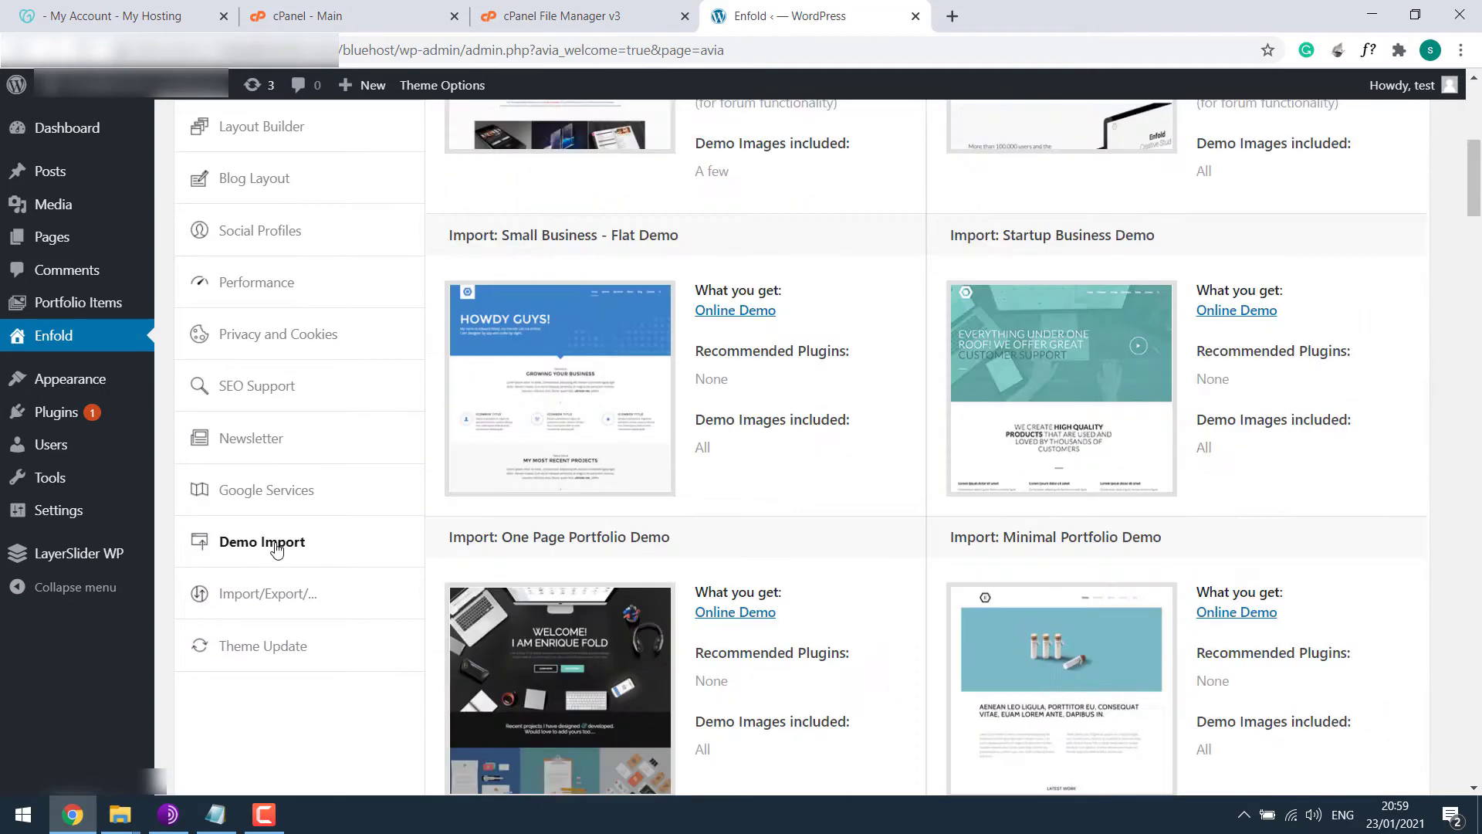
scroll(585, 305, "down", 5)
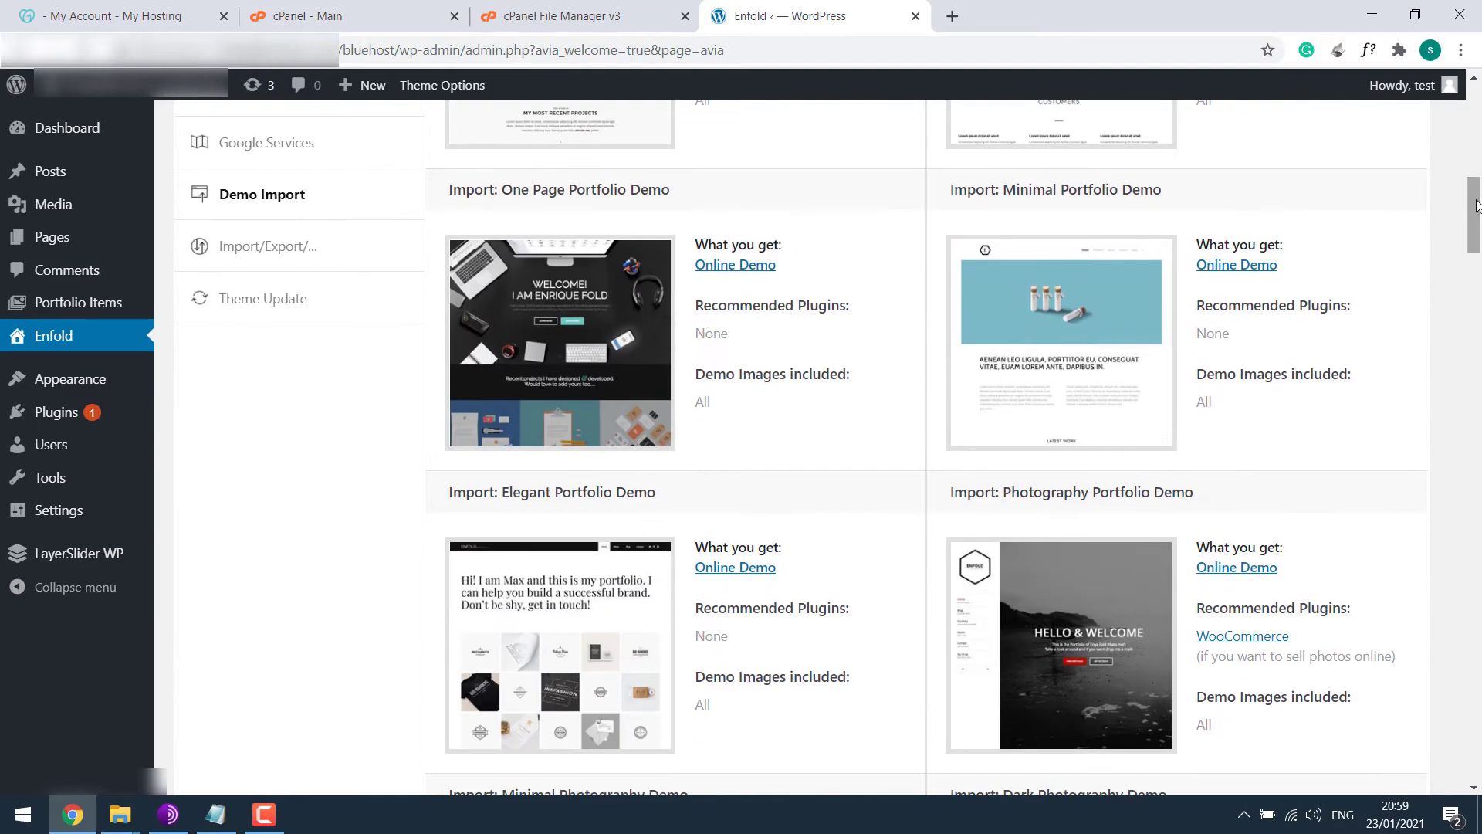
left_click(569, 345)
left_click(838, 172)
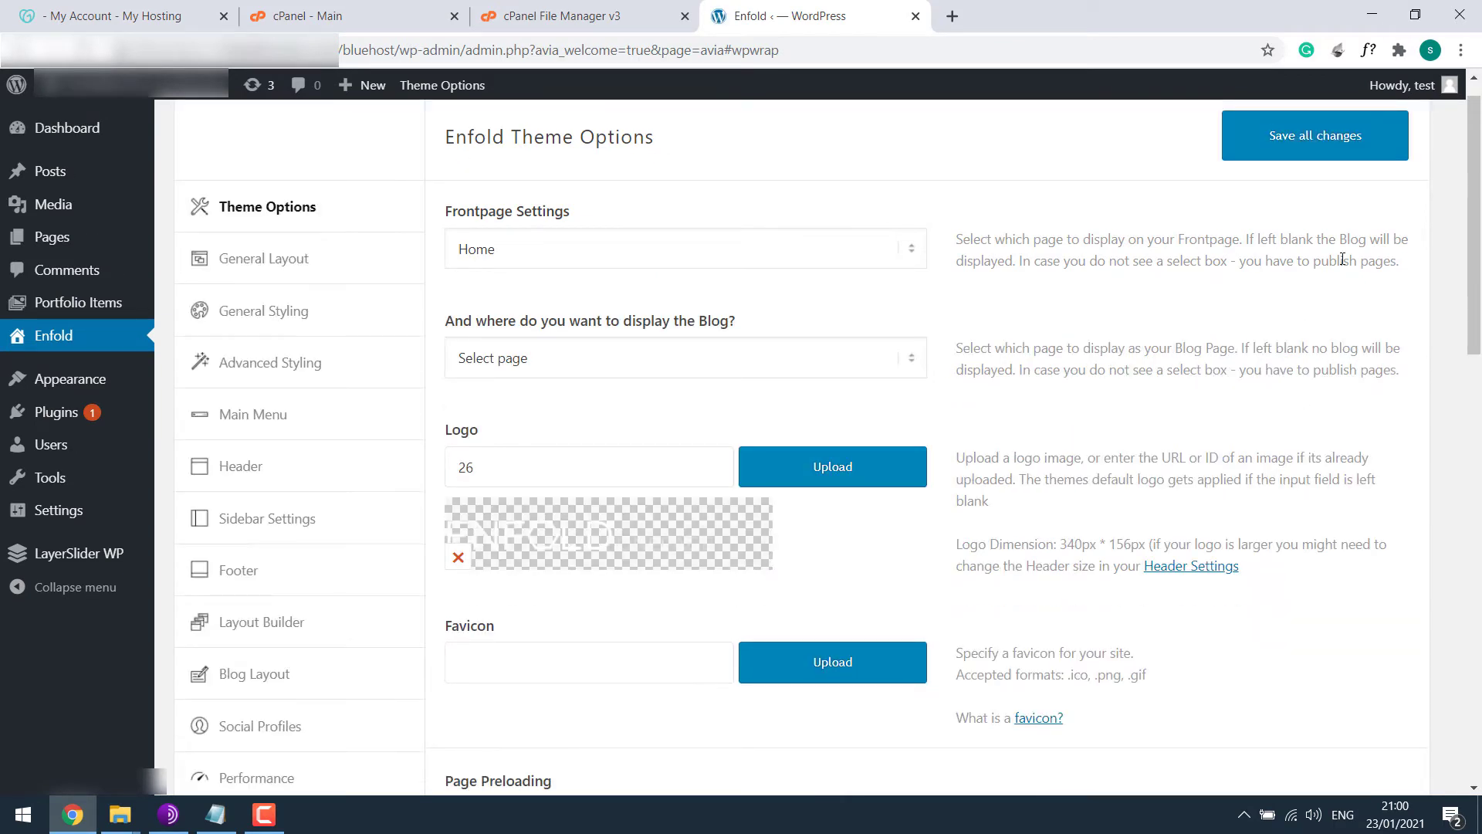
Save all Enfold theme options and open the live site's welcome homepage in a new tab.
left_click(1363, 139)
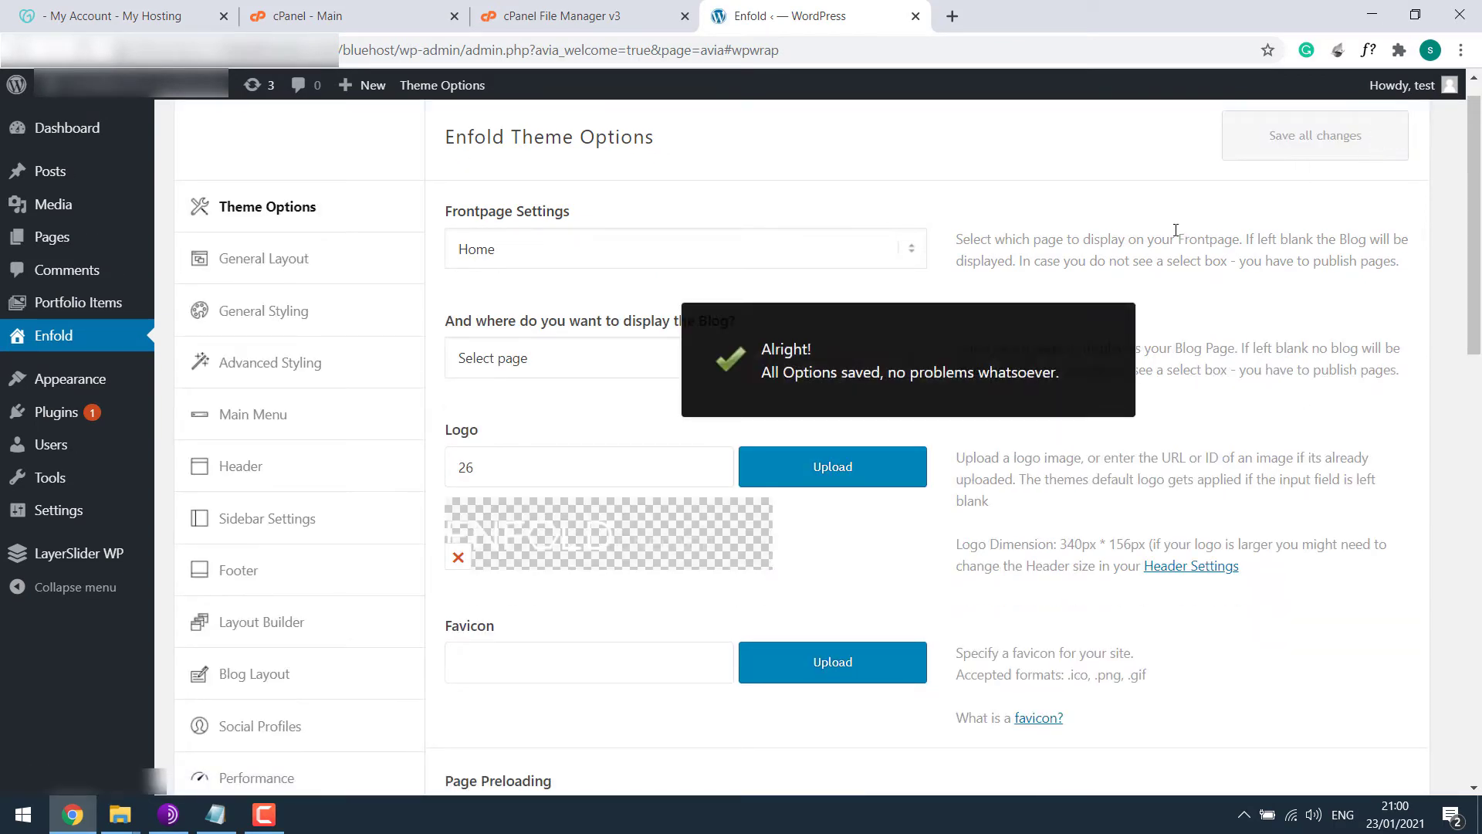
mouse_move(168, 97)
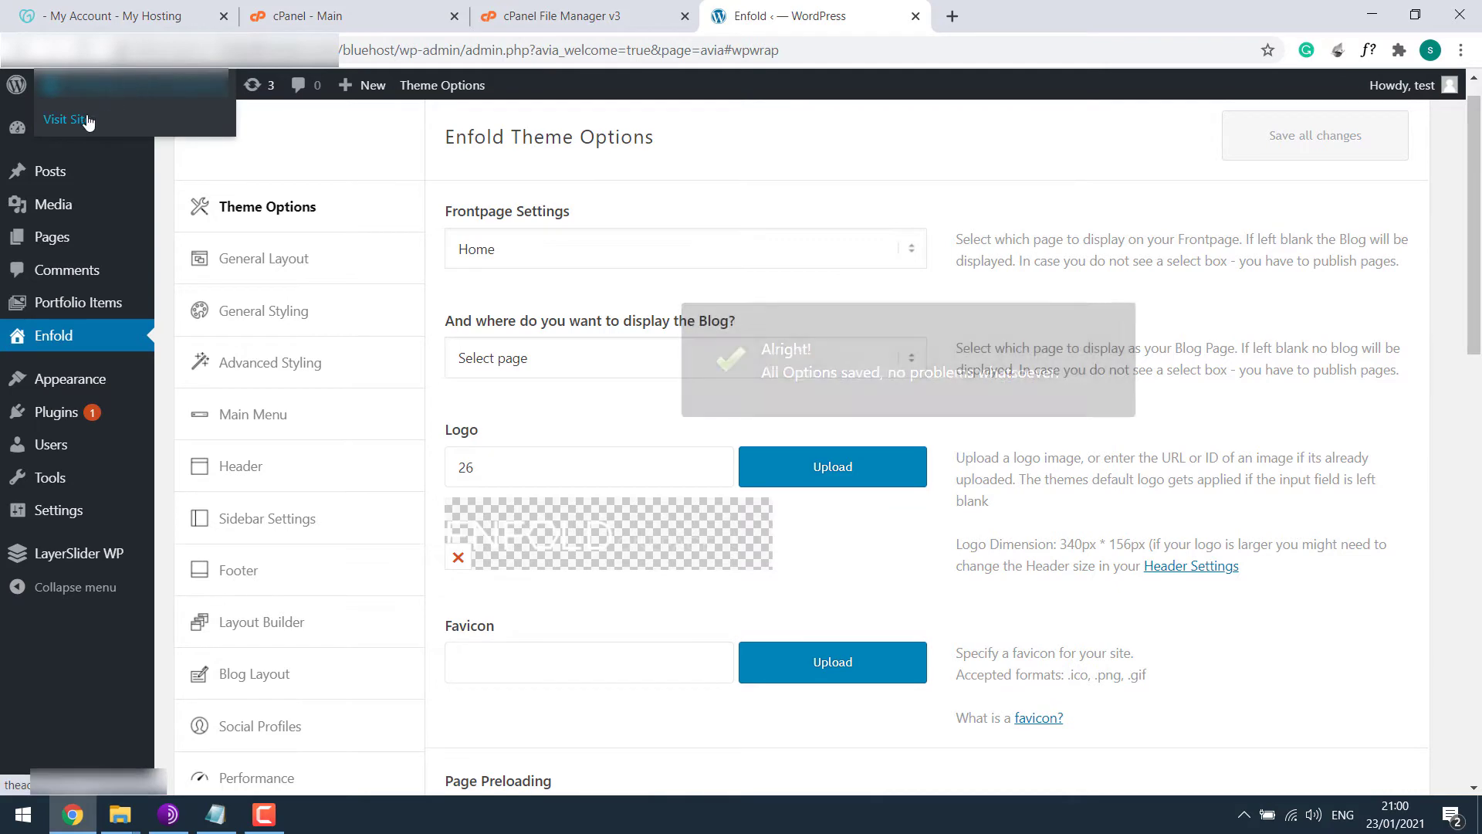
middle_click(113, 128)
left_click(1027, 15)
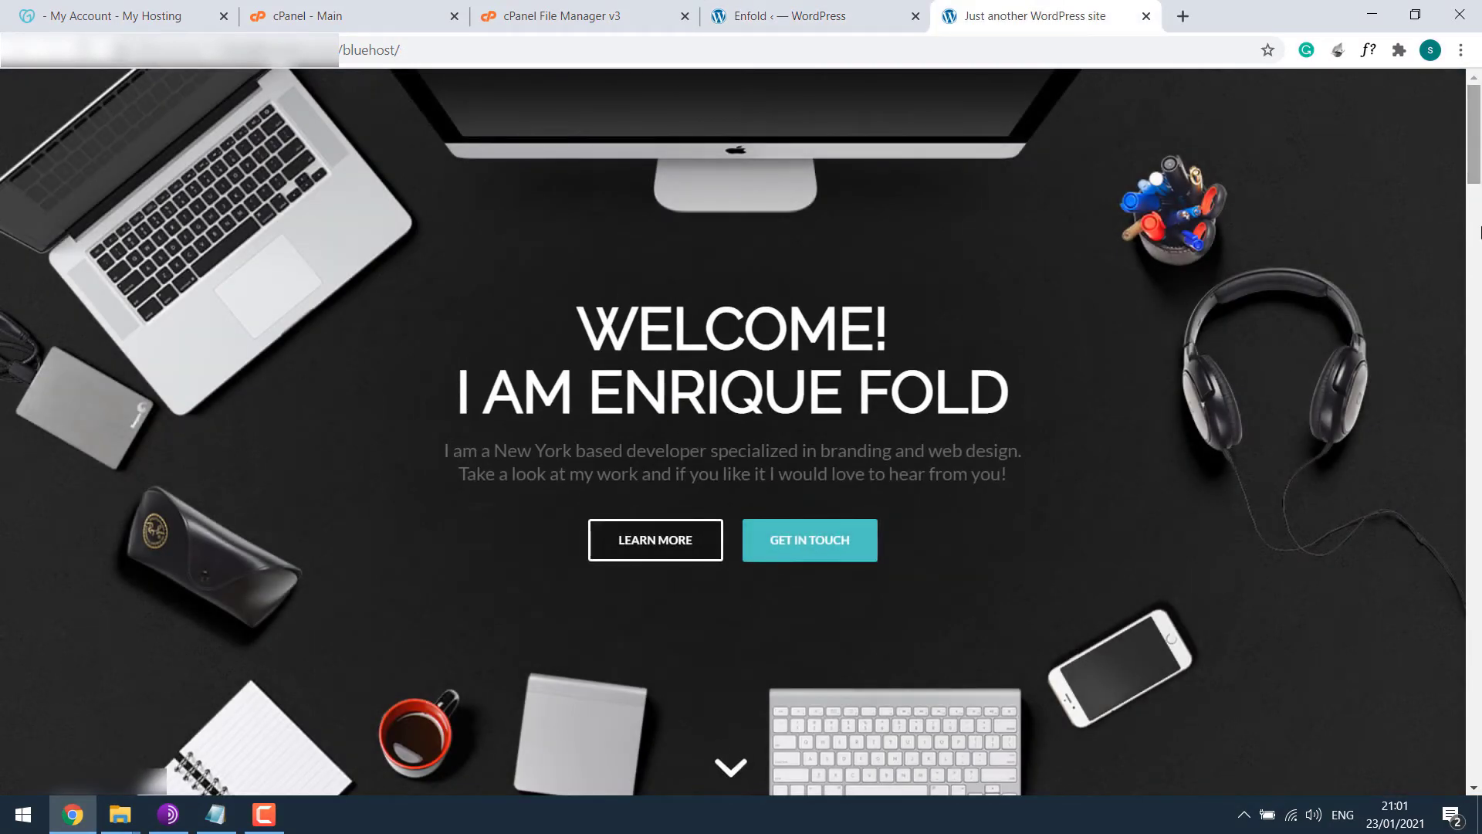
mouse_move(1474, 178)
left_mouse_down()
mouse_move(1478, 775)
mouse_move(1479, 178)
left_mouse_up()
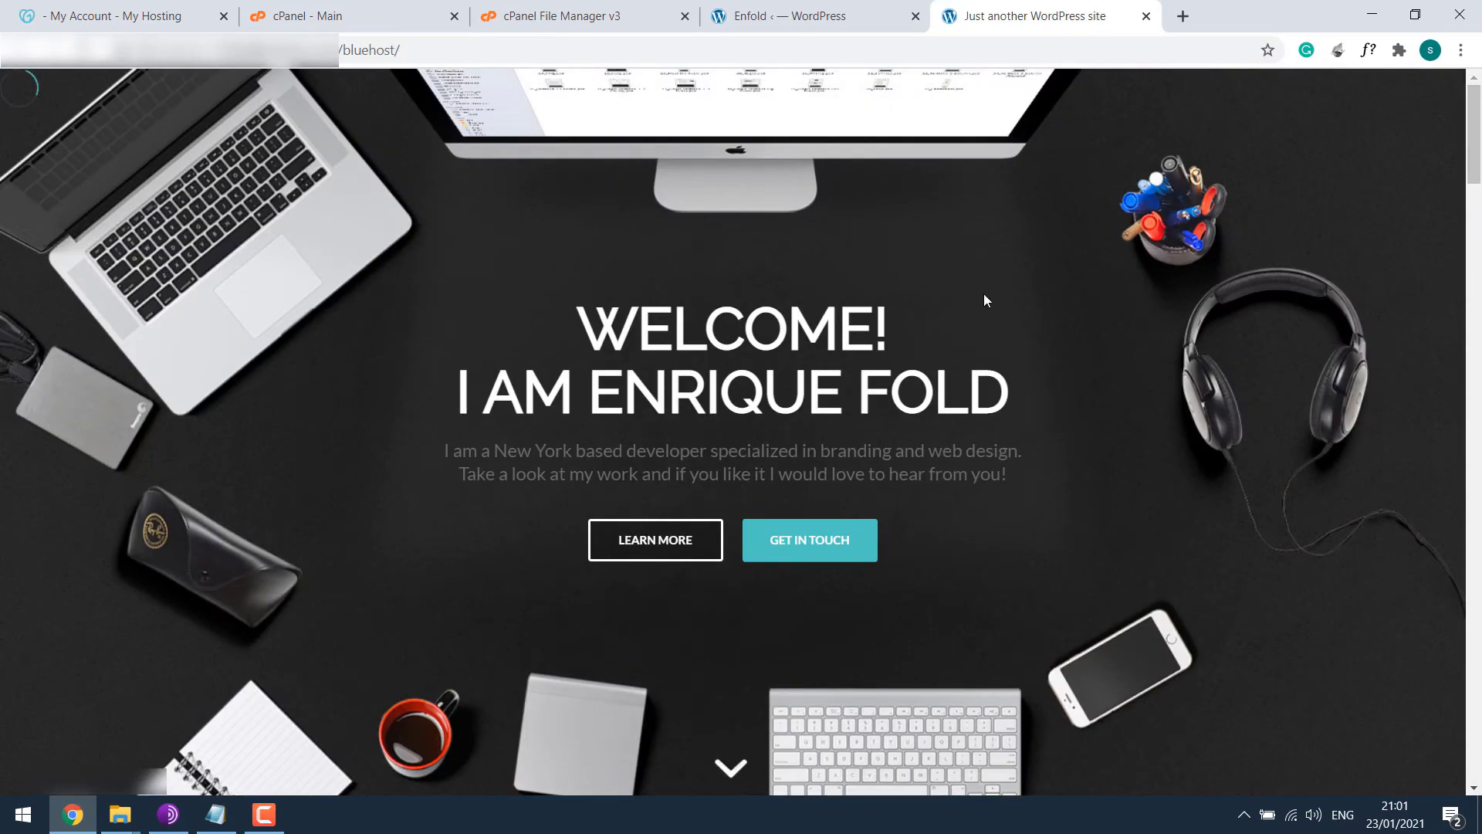
Analyze the live Bluehost site in PageSpeed Insights and compare its mobile and desktop scores.
left_click(1194, 20)
type("goog")
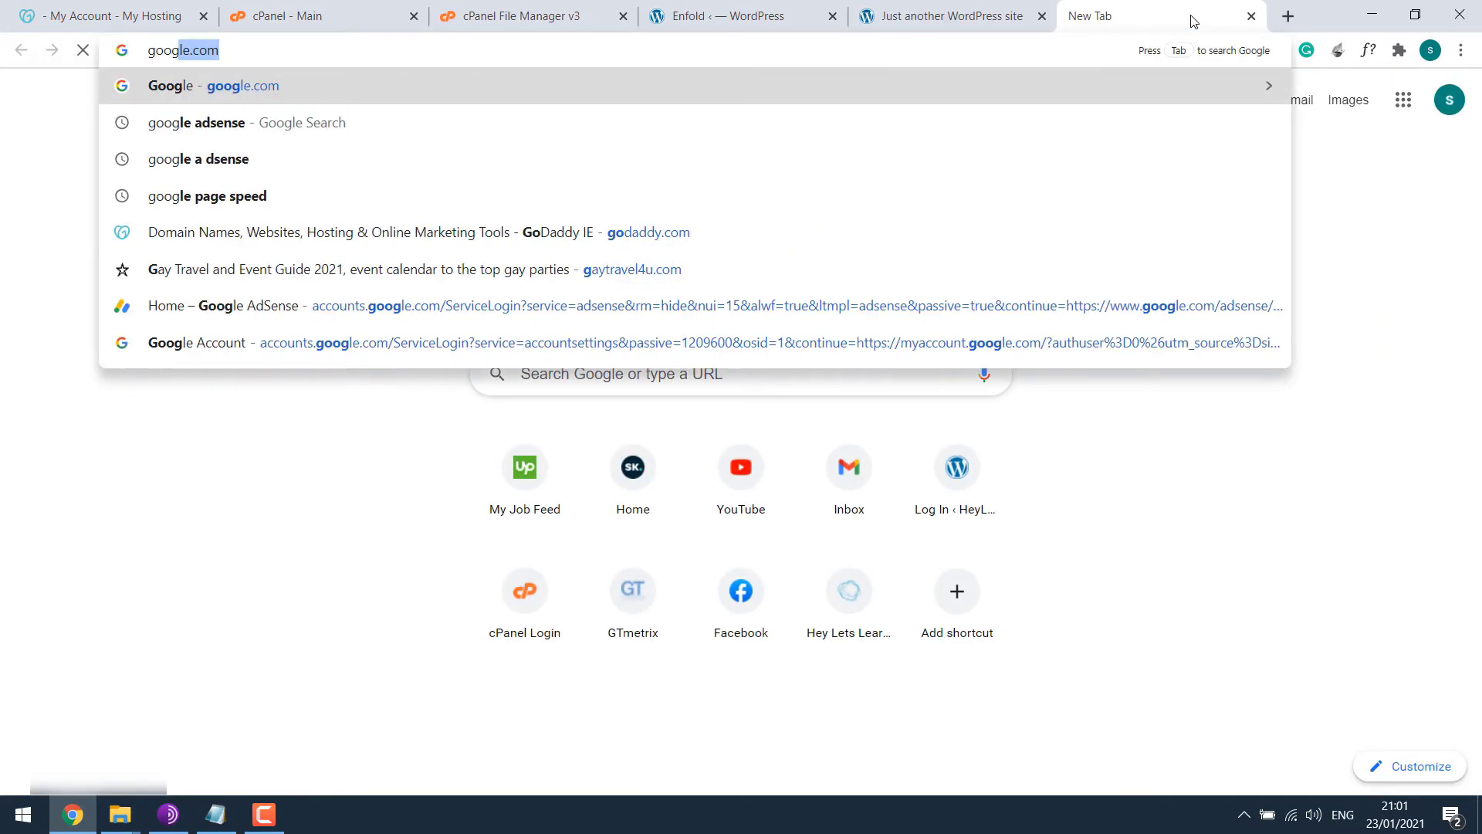
type("le page")
key("Return")
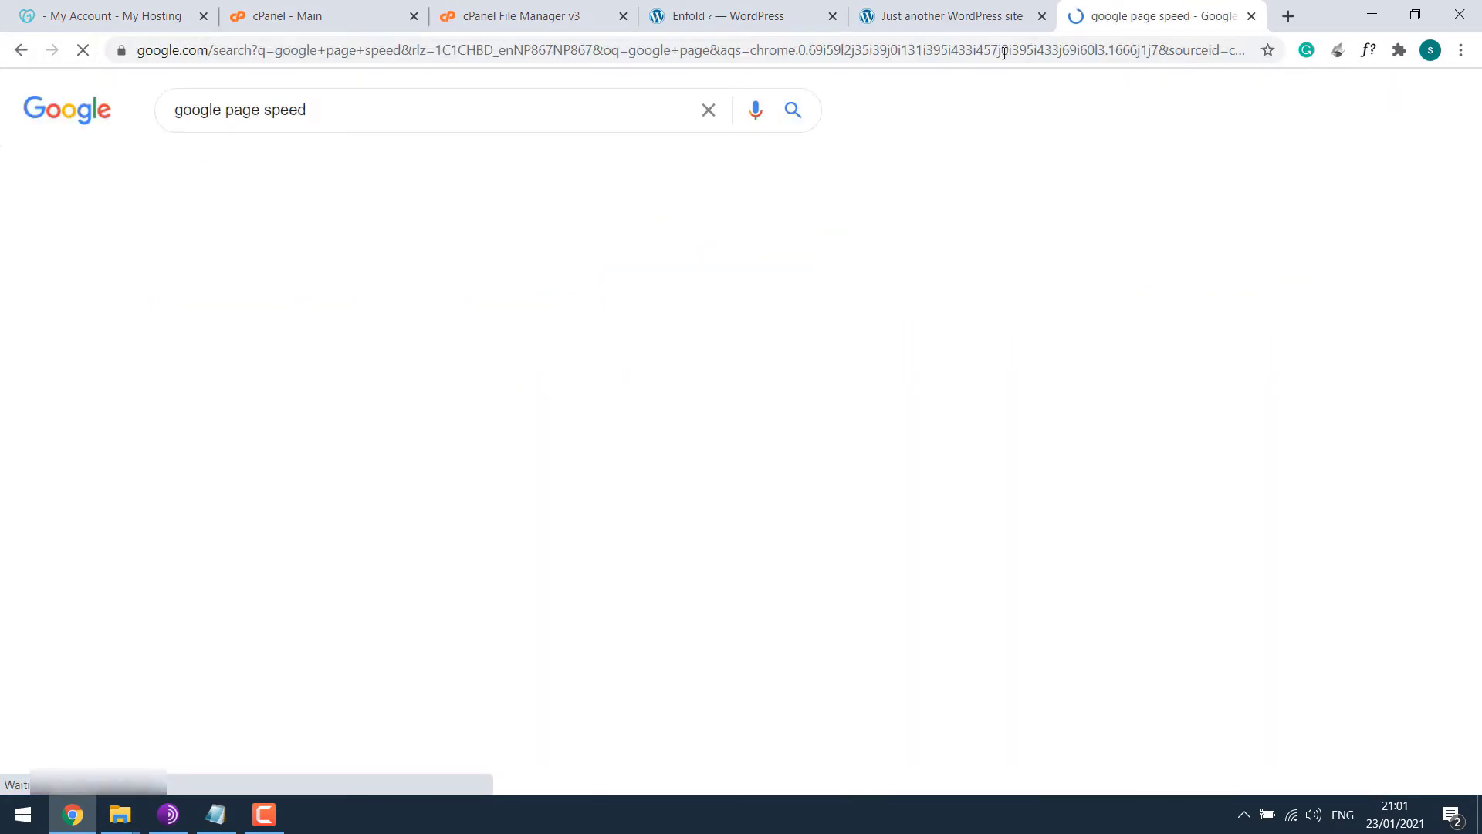
left_click(915, 24)
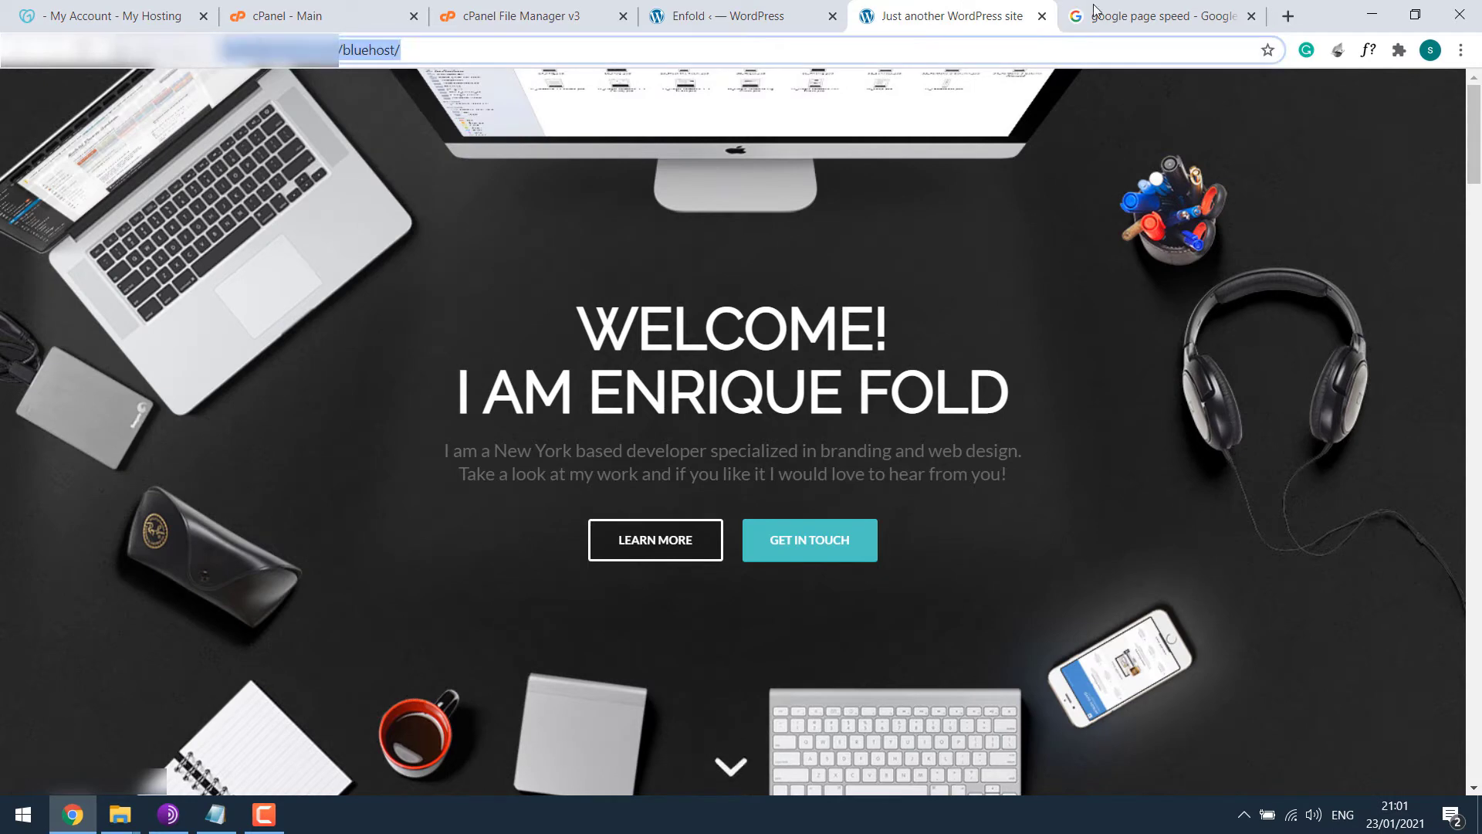
left_click(1111, 14)
left_click(398, 271)
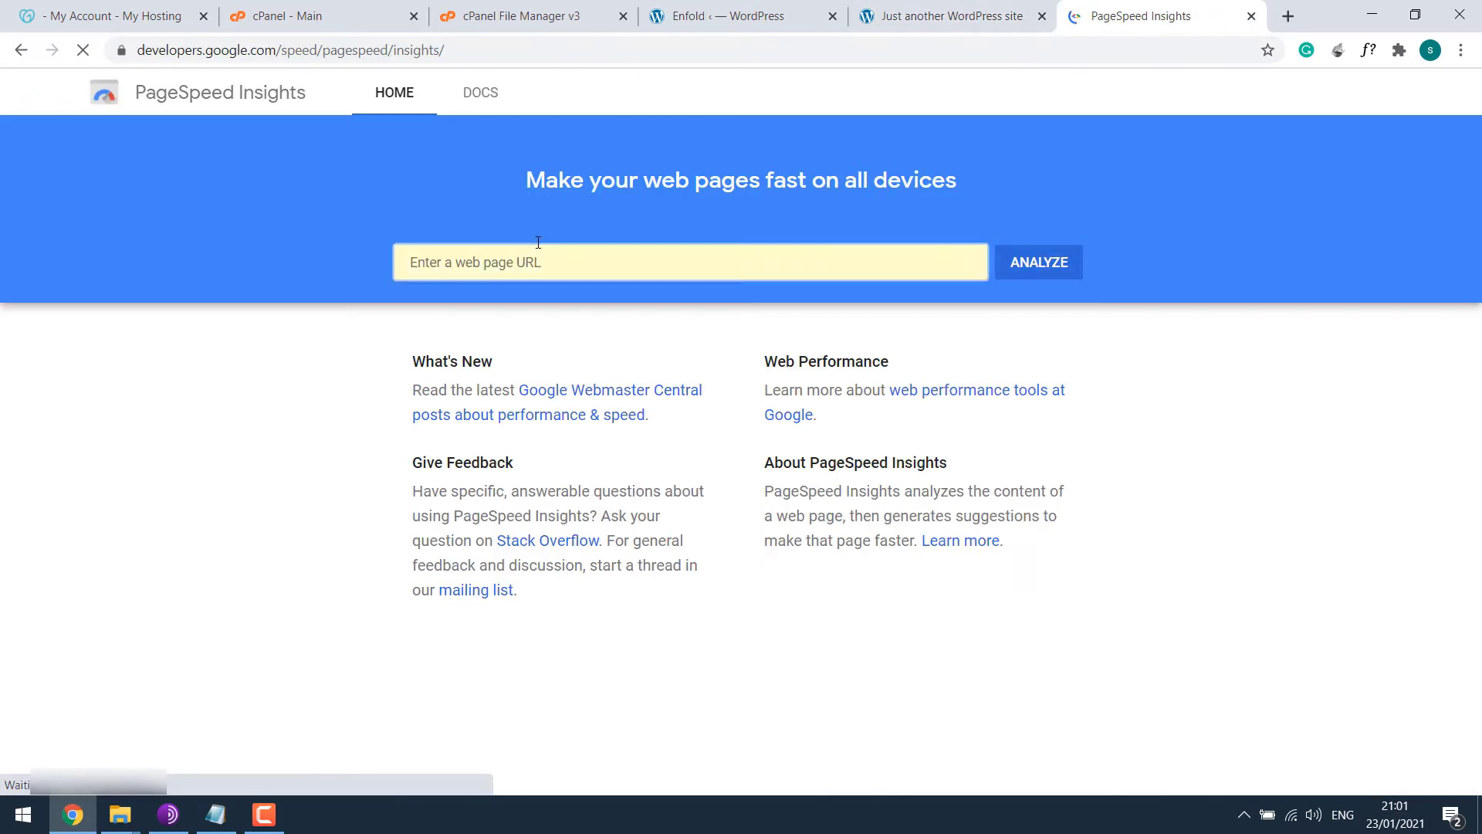
key("ctrl+v")
left_click(1052, 265)
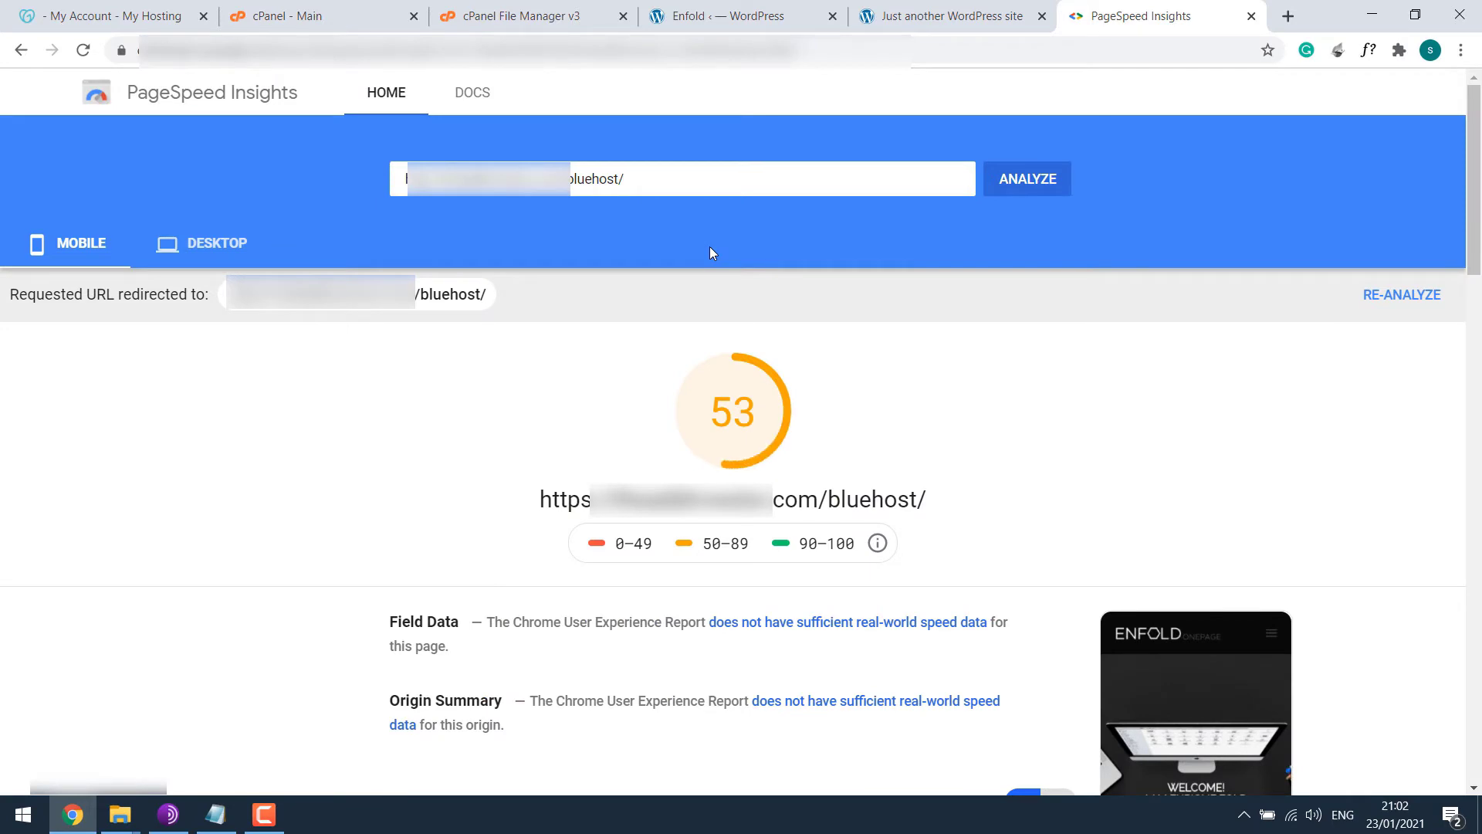
left_click(219, 257)
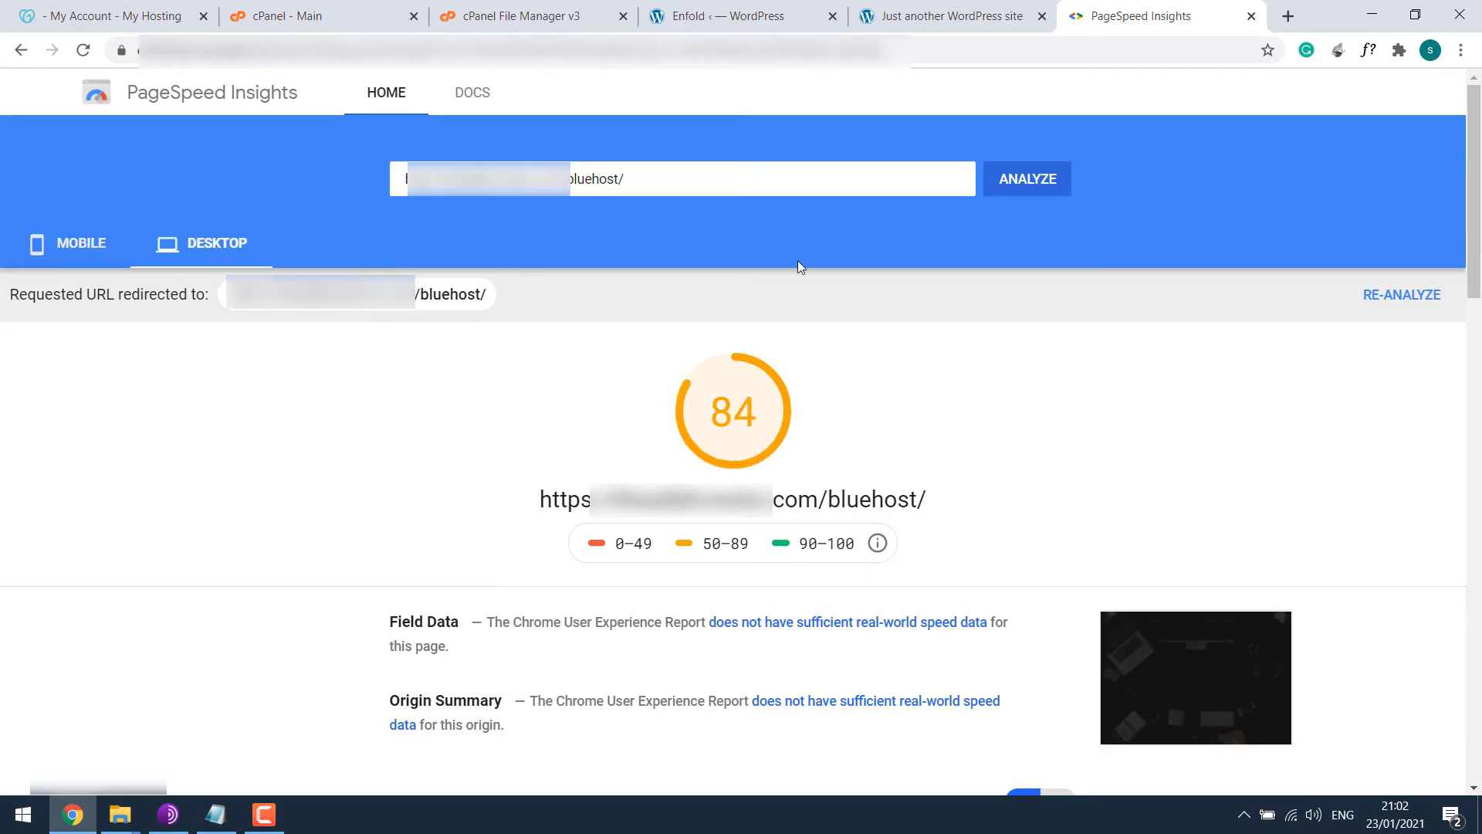
left_click(91, 258)
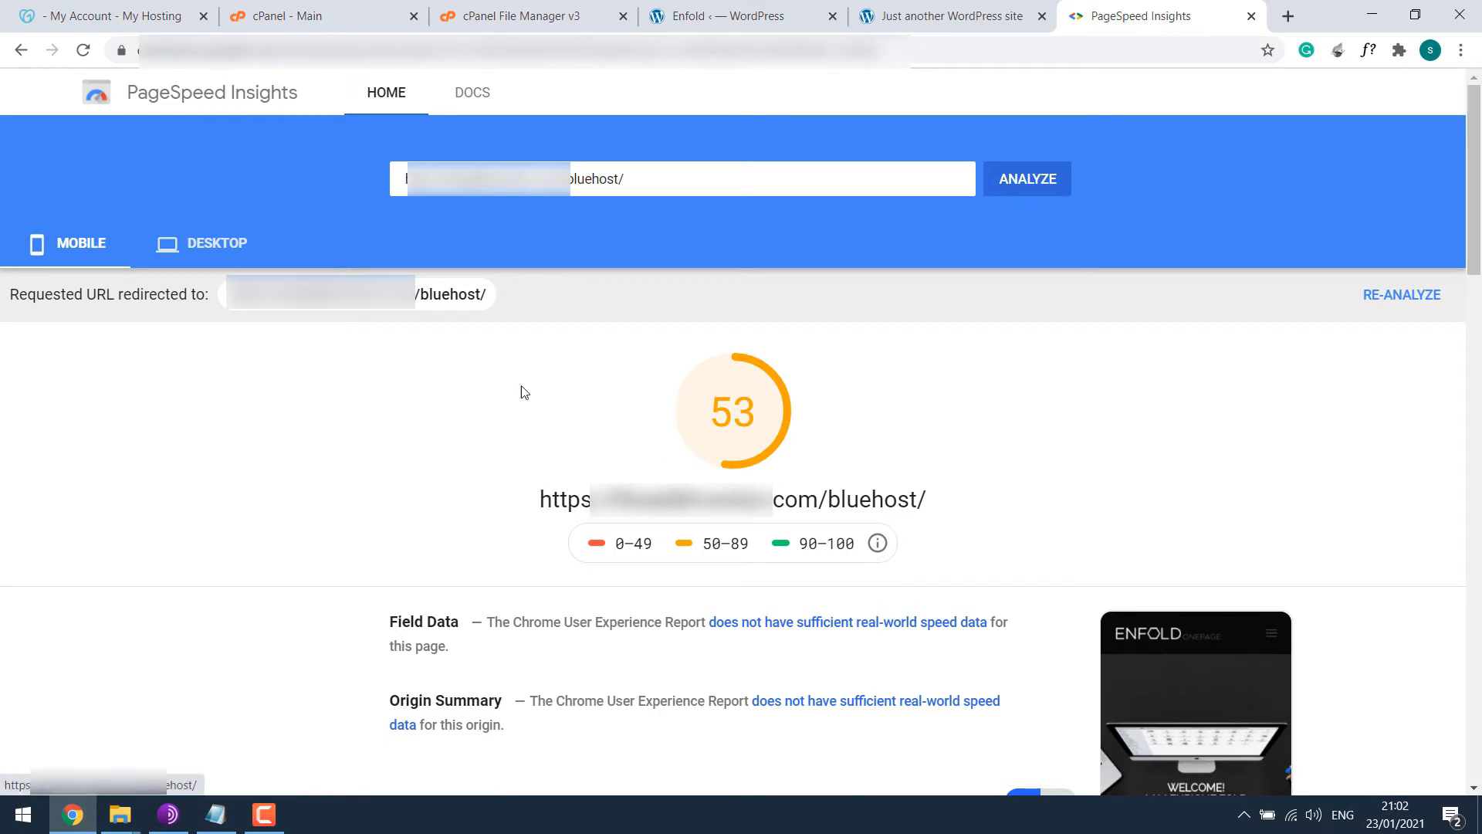
left_click(216, 243)
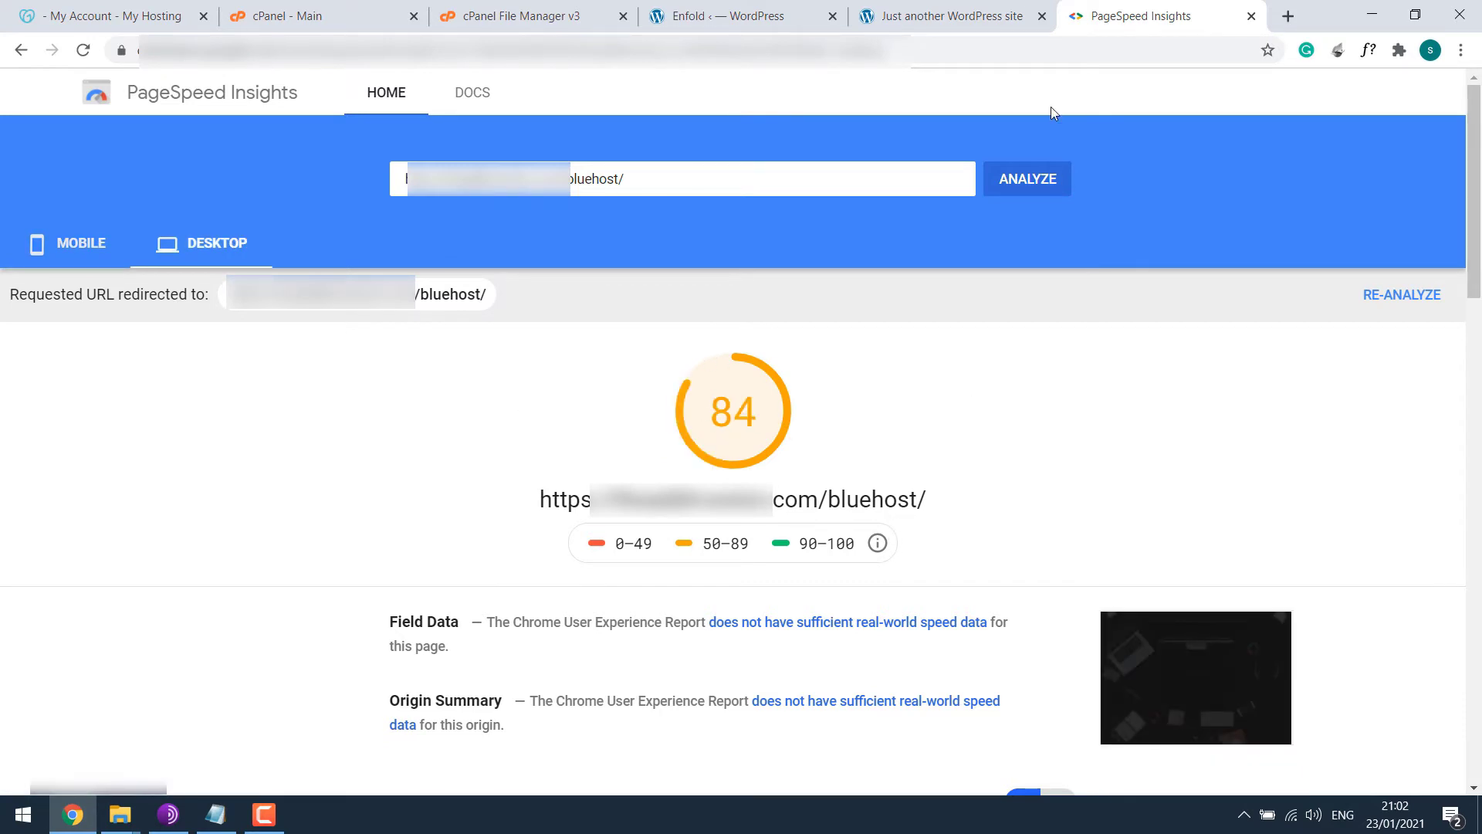
Close the live site, Enfold options, File Manager and cPanel tabs; recheck scores: 53 mobile, 84 desktop.
left_click(1001, 11)
left_click(1042, 17)
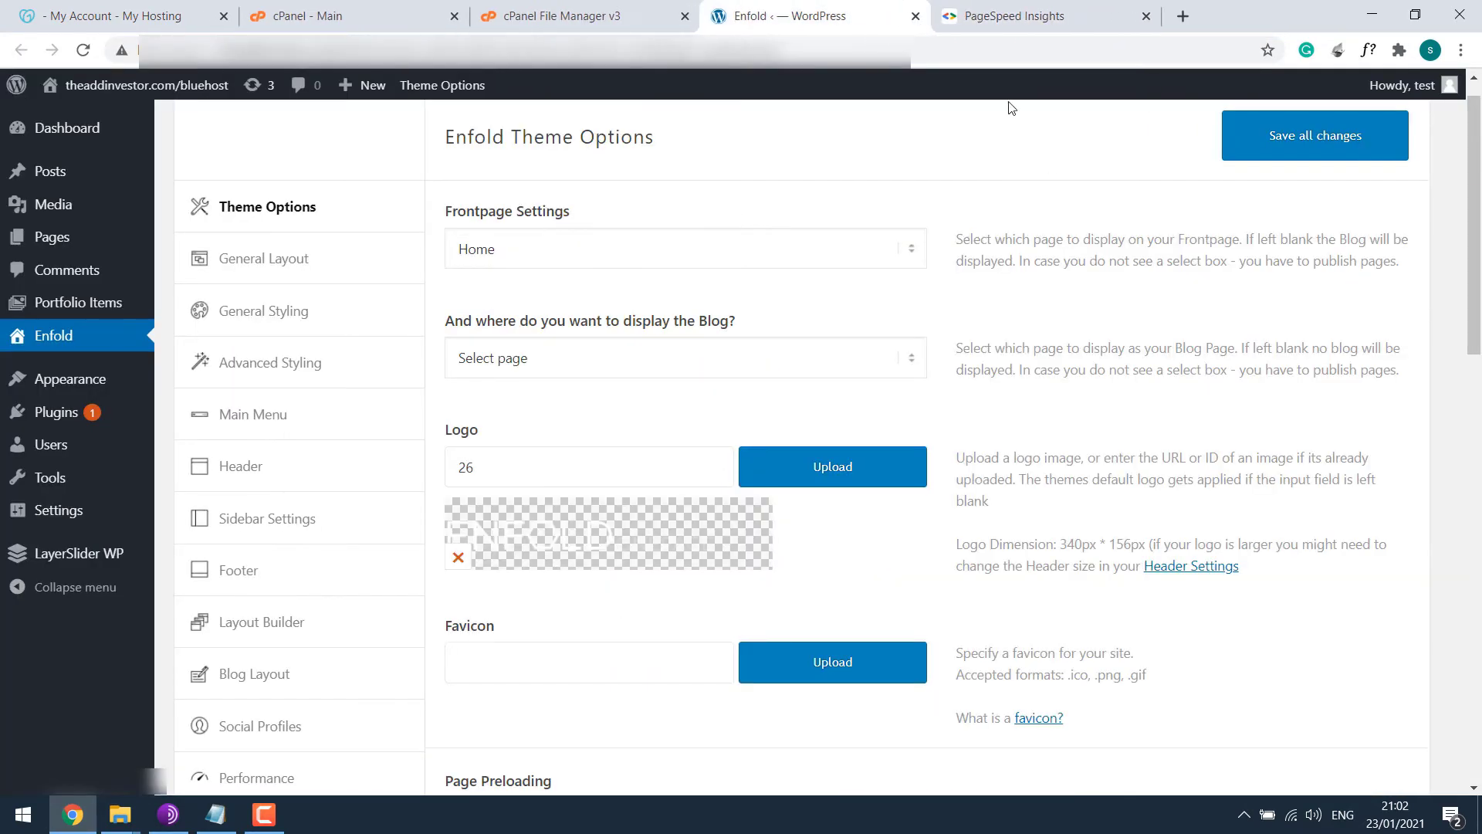
left_click(916, 17)
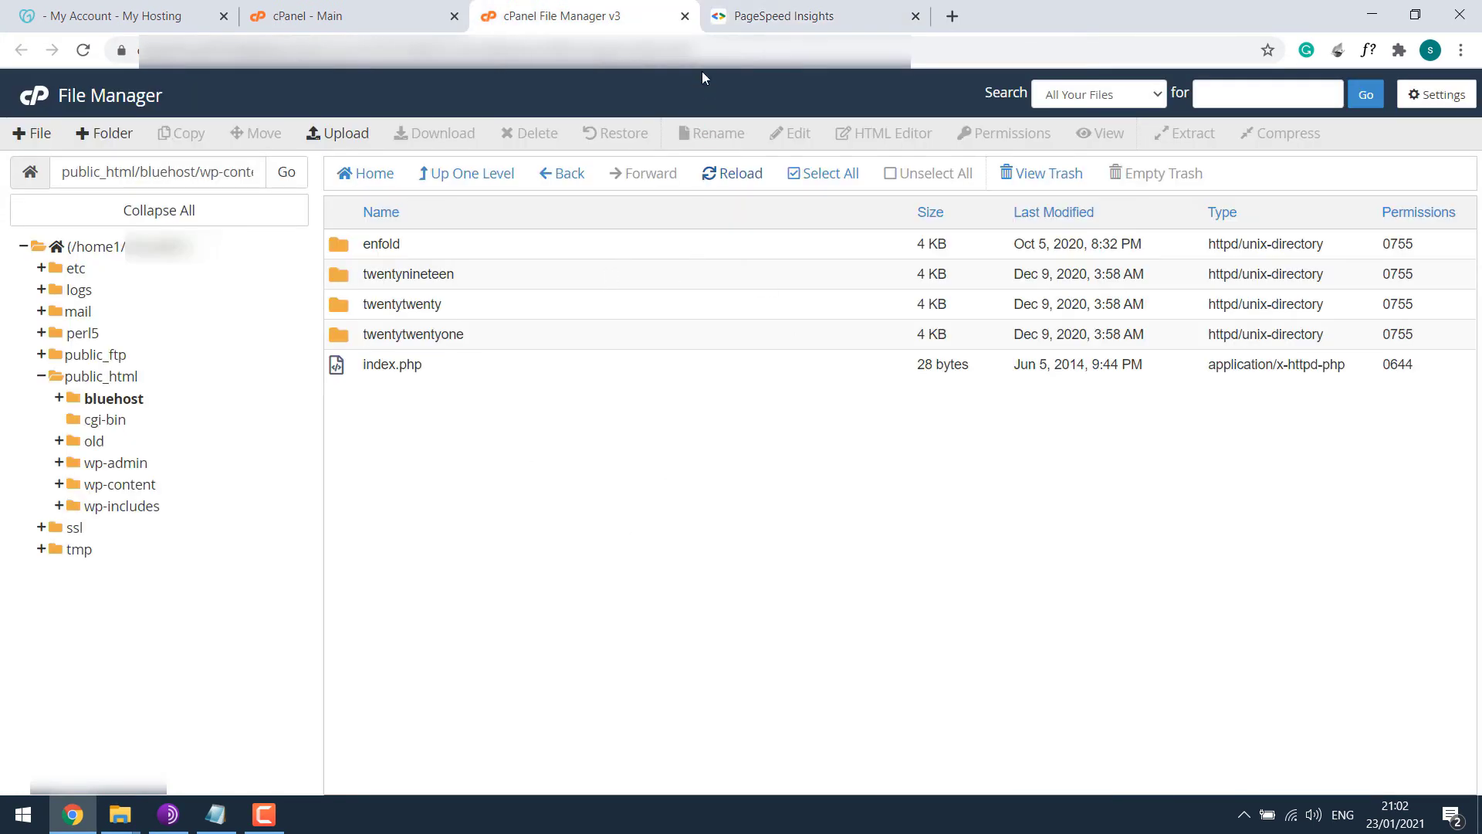
left_click(685, 16)
left_click(463, 19)
left_click(455, 17)
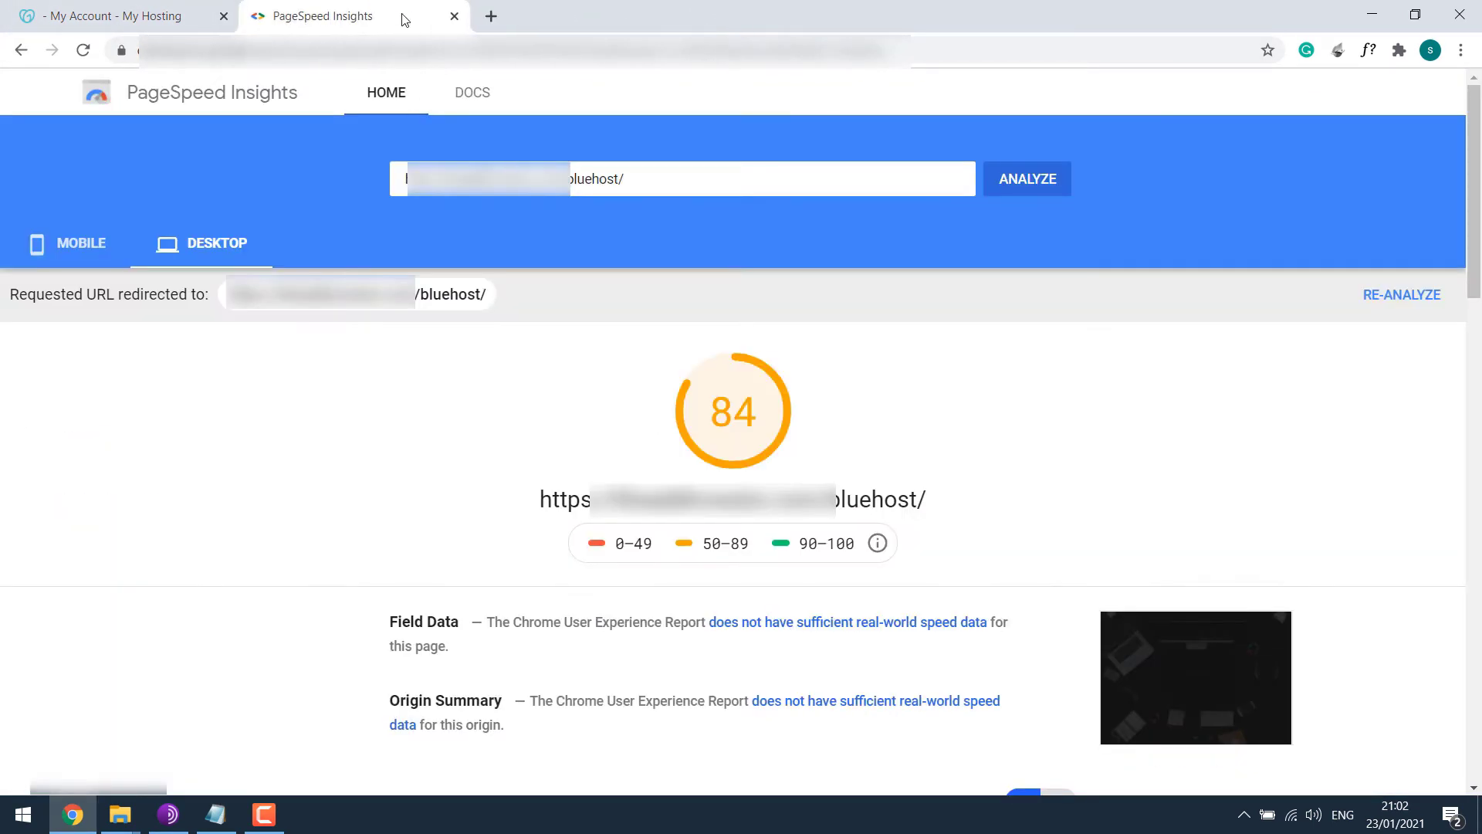
left_click_drag(402, 17, 171, 16)
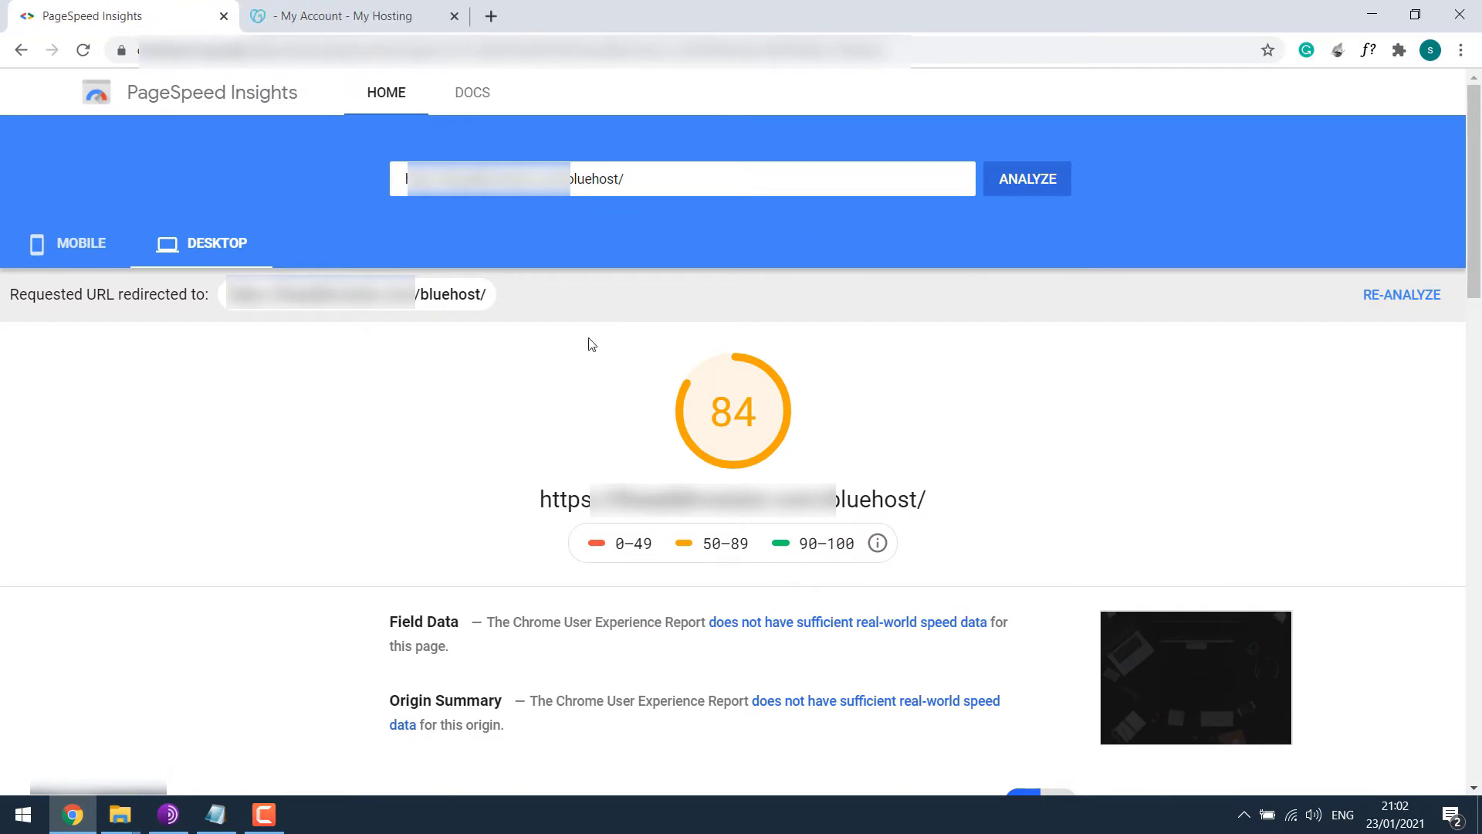
left_click(81, 264)
left_click(192, 255)
Open public_html in the GoDaddy File Manager and extract wordpress 5.6.zip there.
left_click(368, 6)
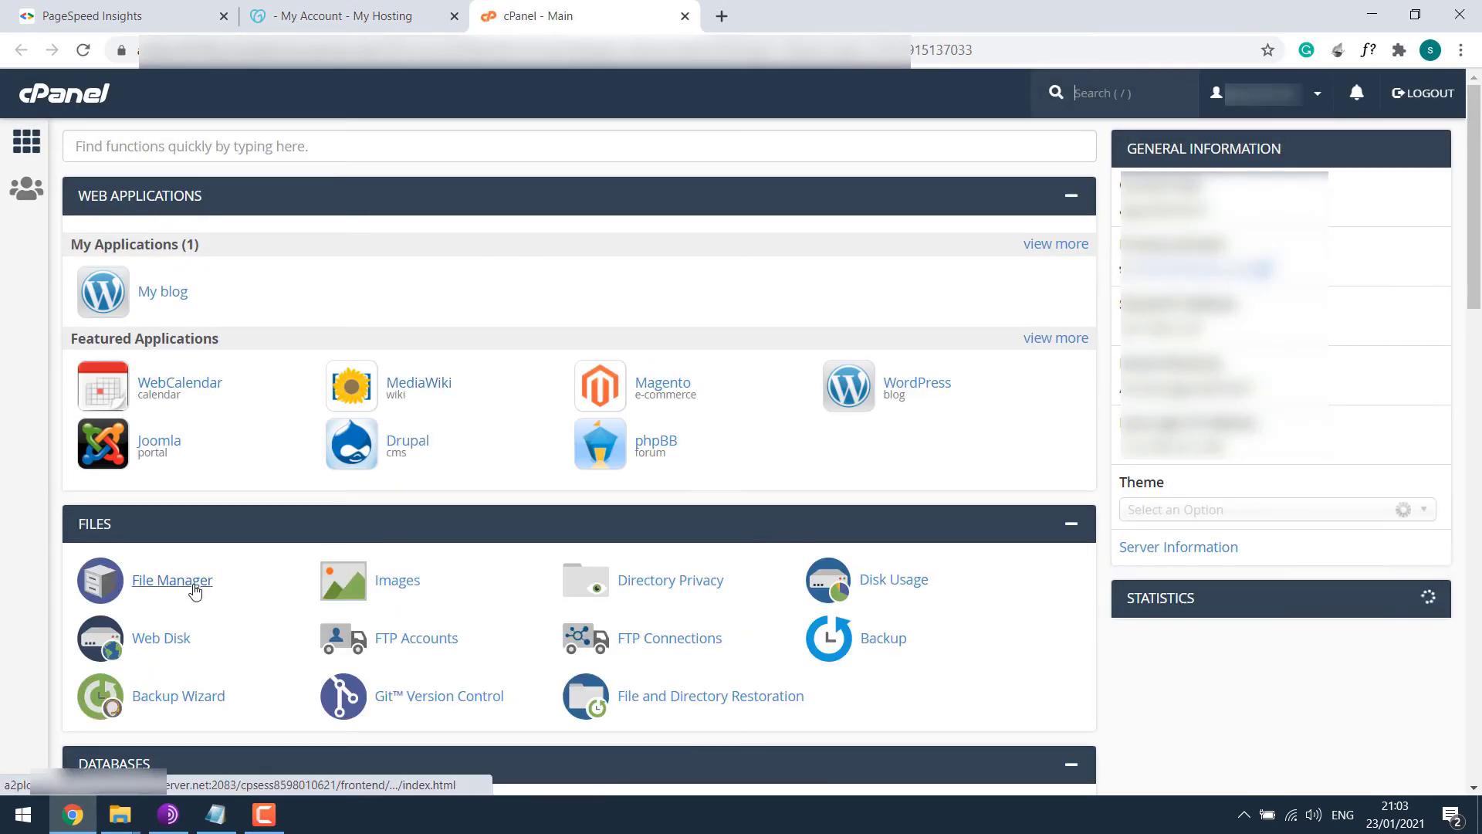
left_click(210, 579)
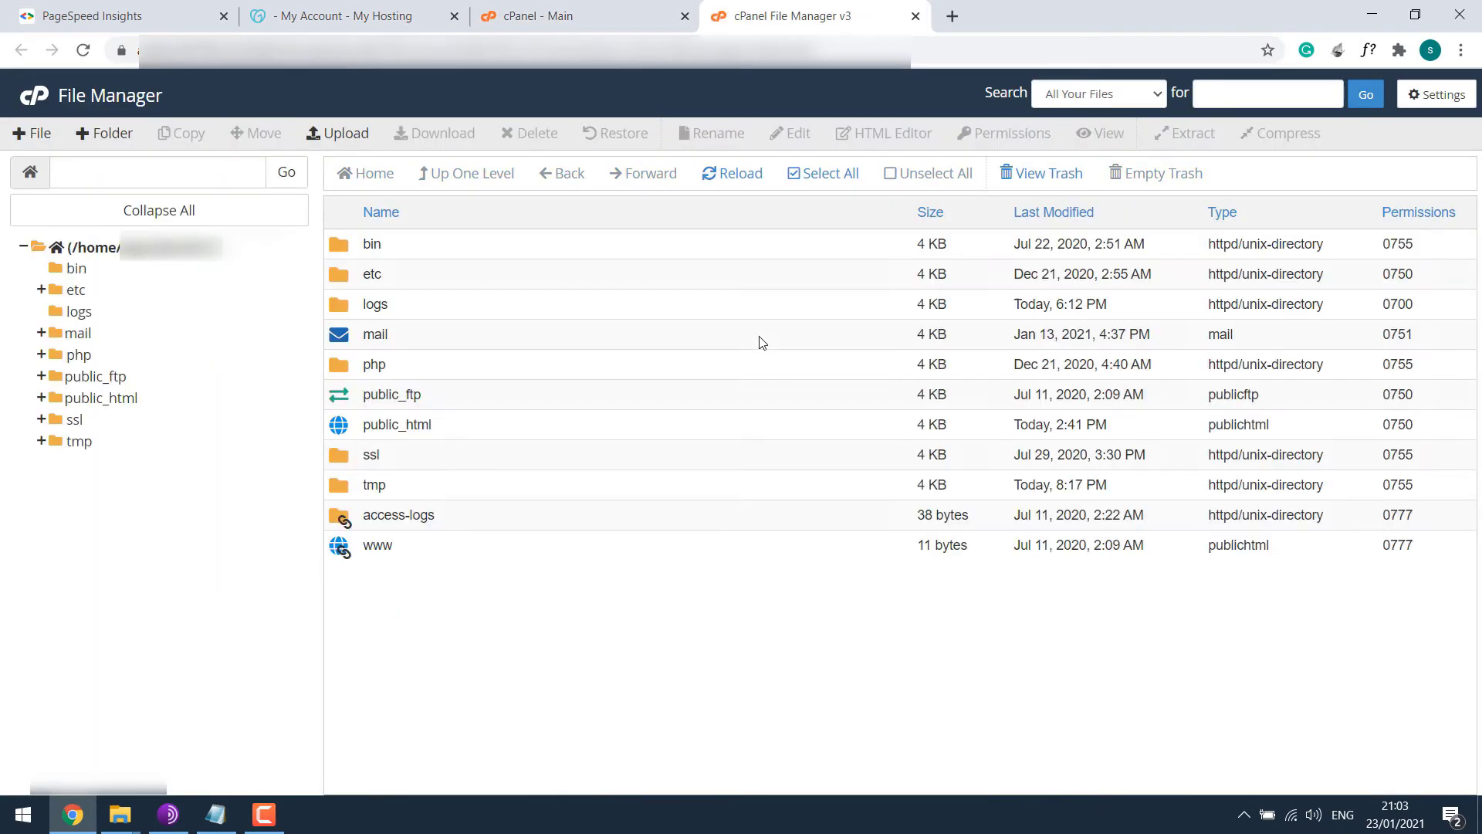
double_click(355, 425)
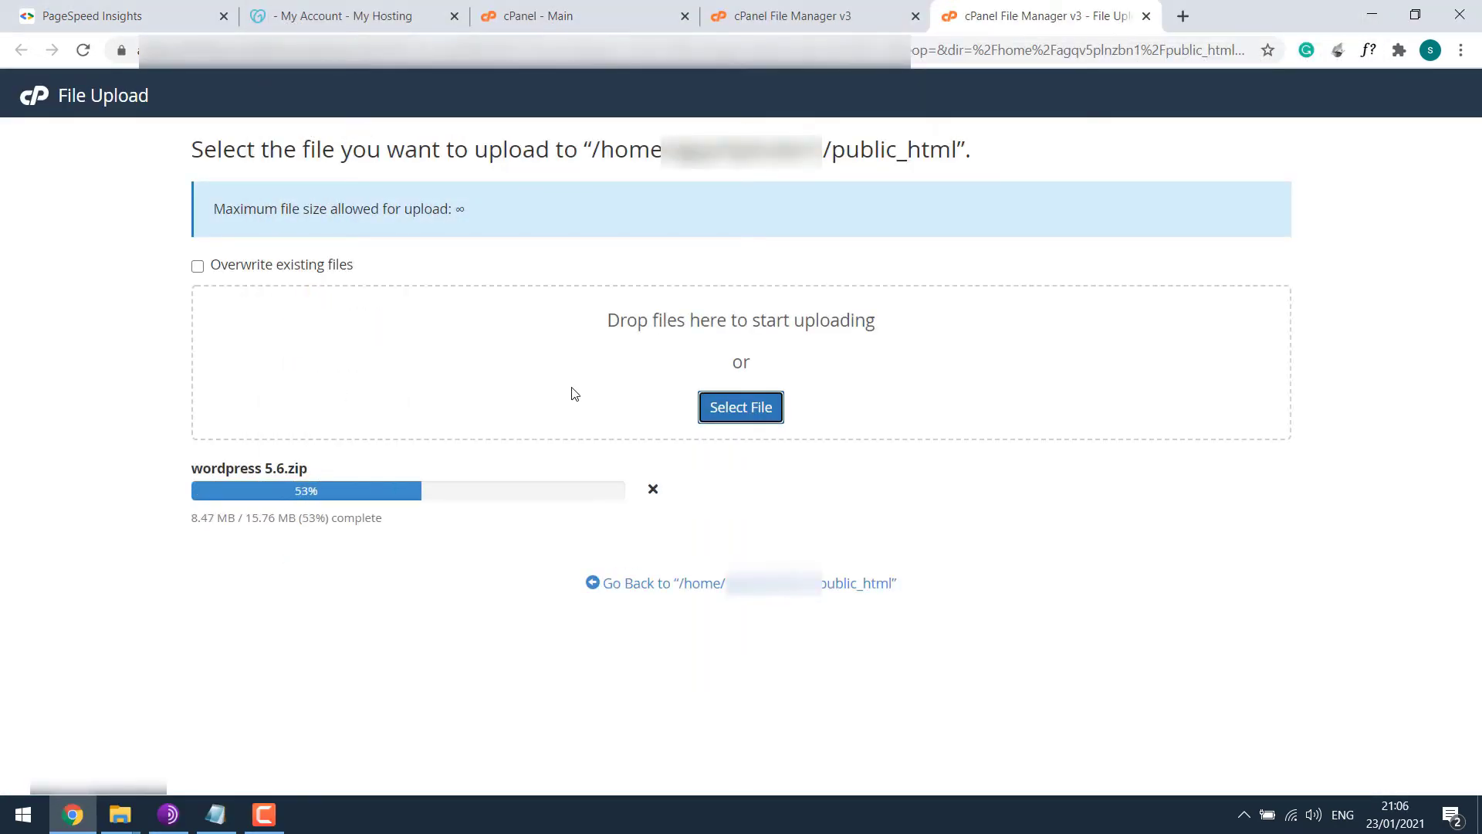
left_click(794, 582)
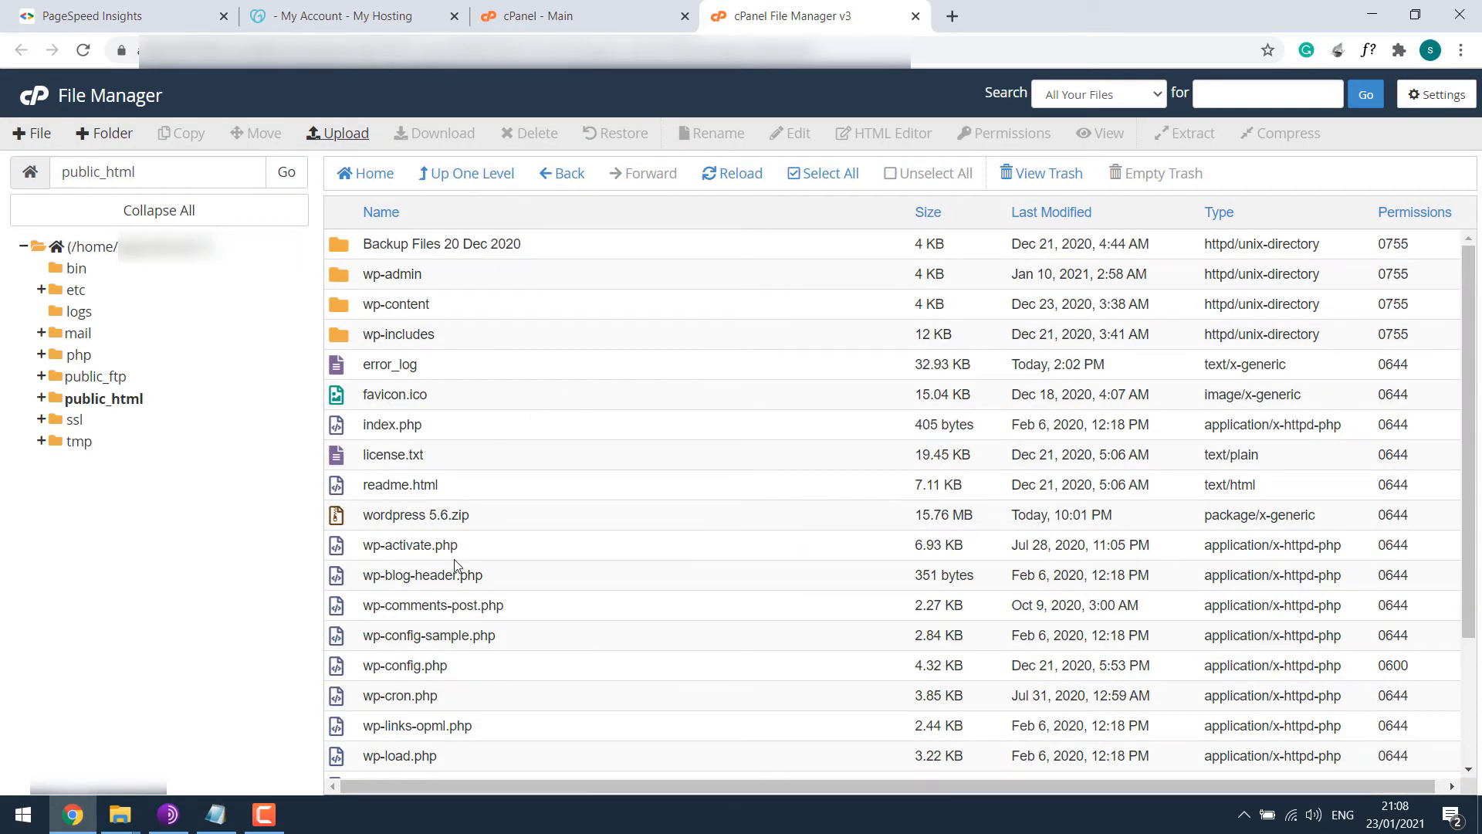
right_click(433, 514)
left_click(471, 721)
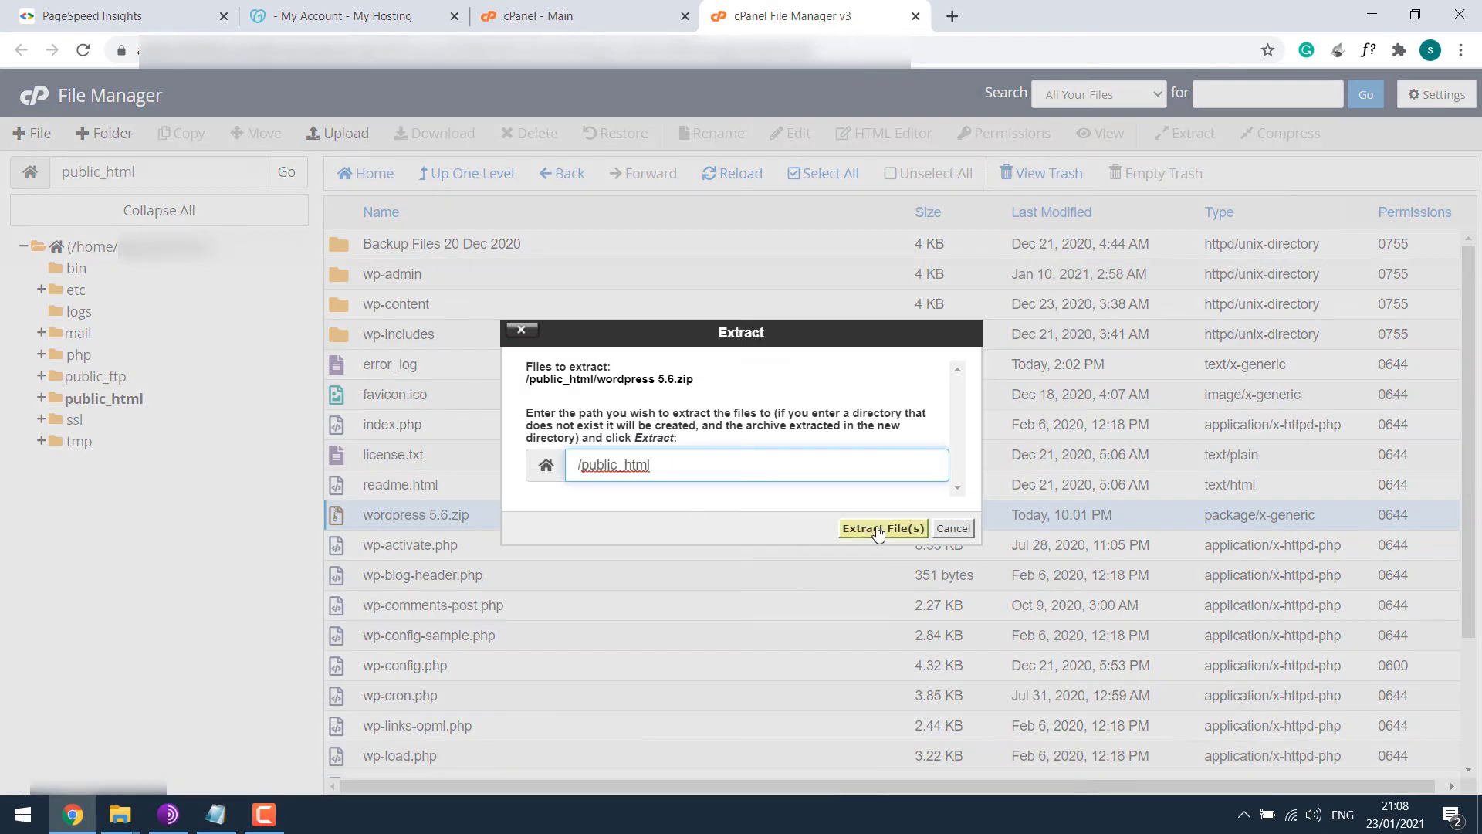
left_click(878, 532)
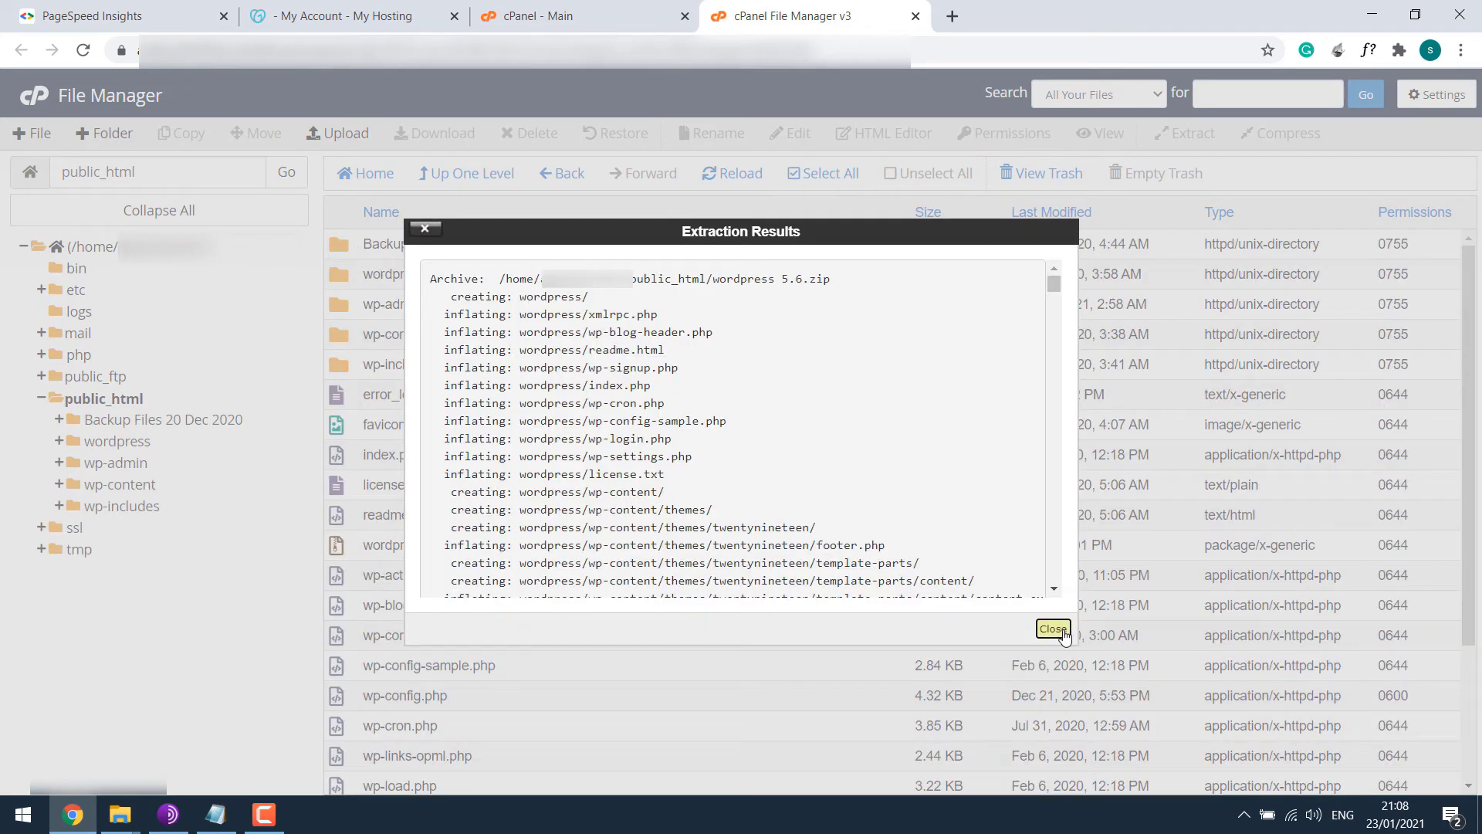
left_click(1052, 628)
Permanently delete the wordpress 5.6.zip archive.
left_click(356, 548)
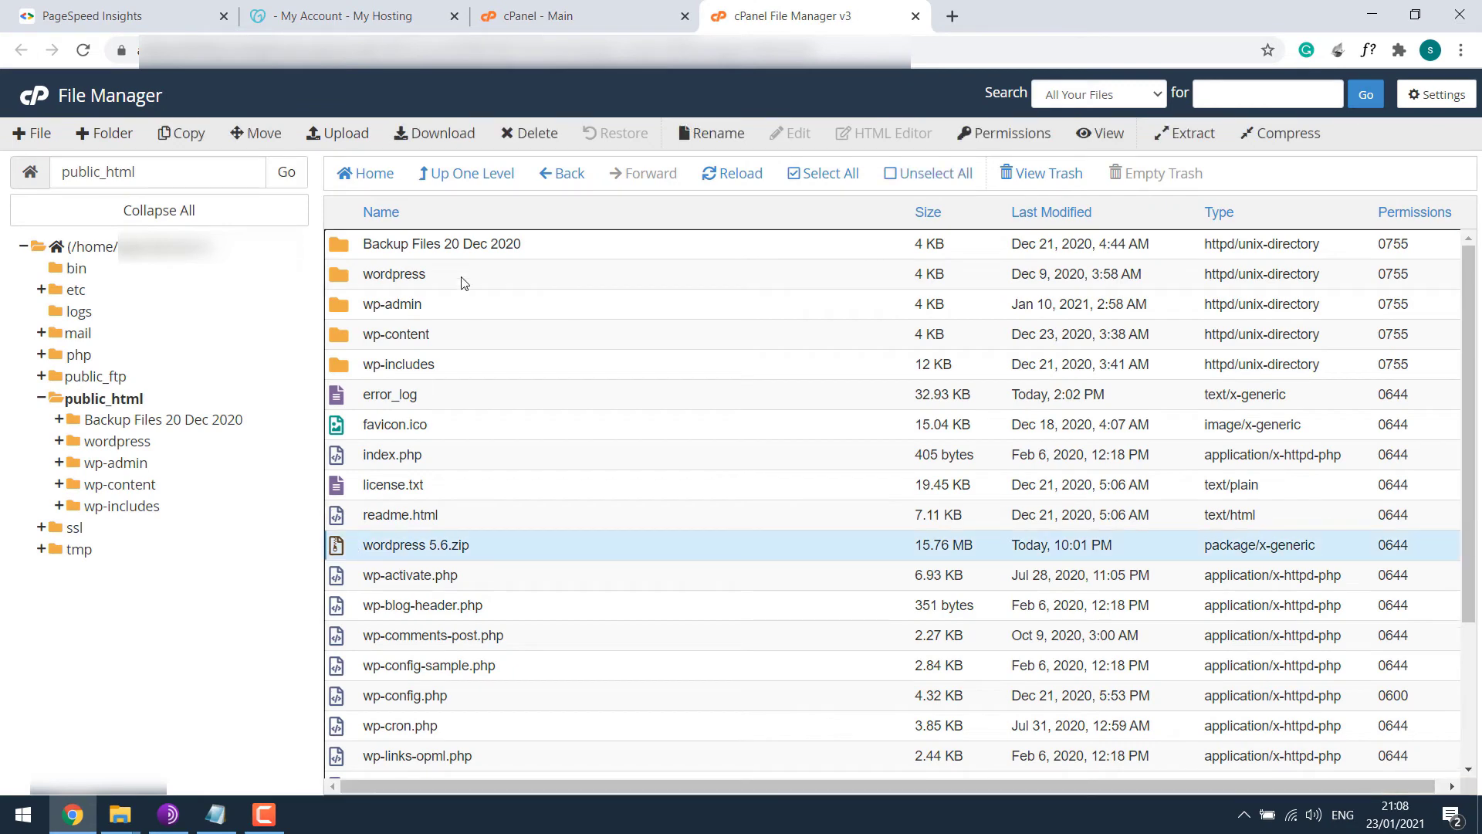
left_click(512, 137)
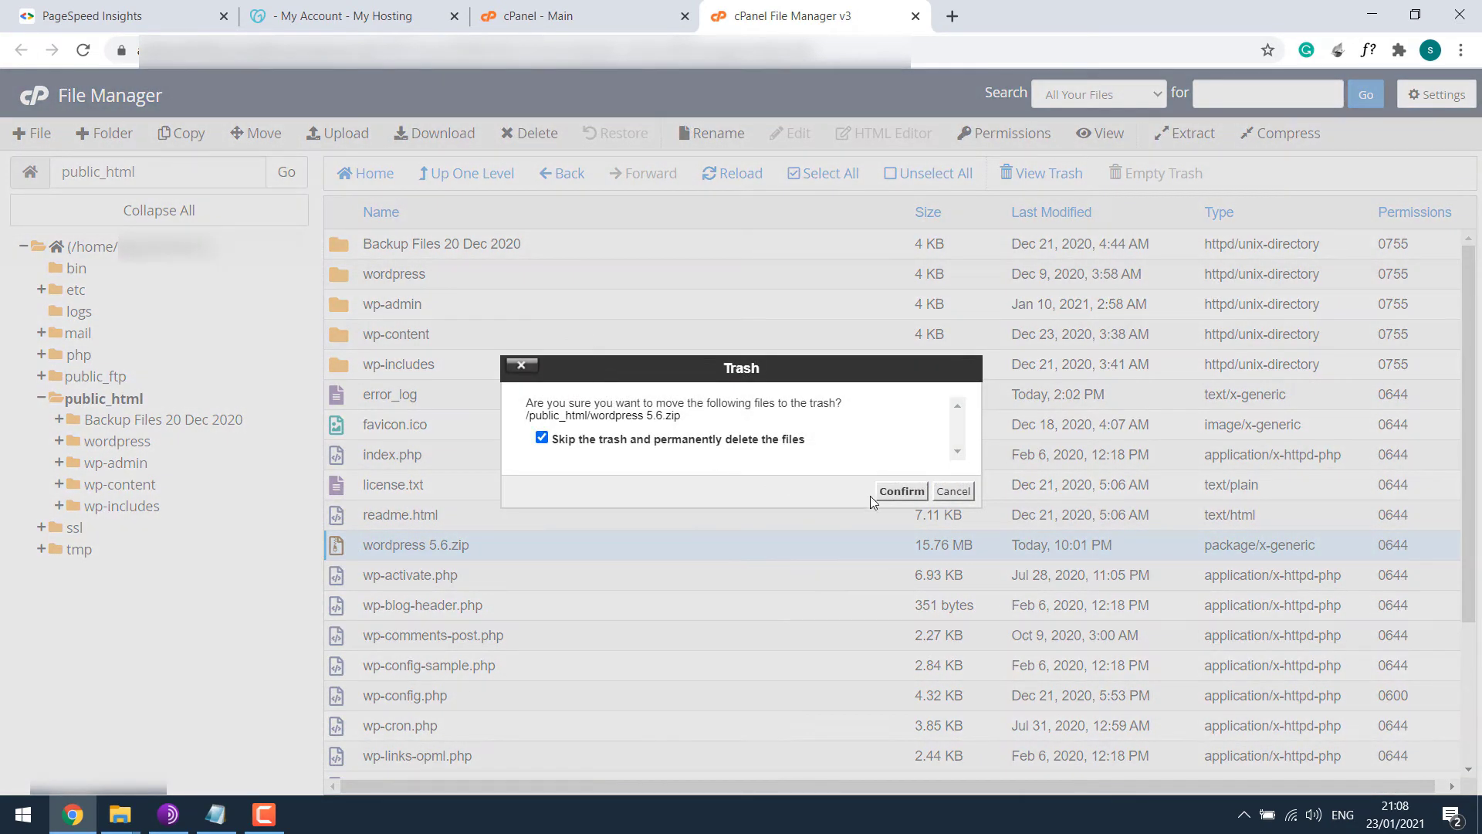
left_click(899, 492)
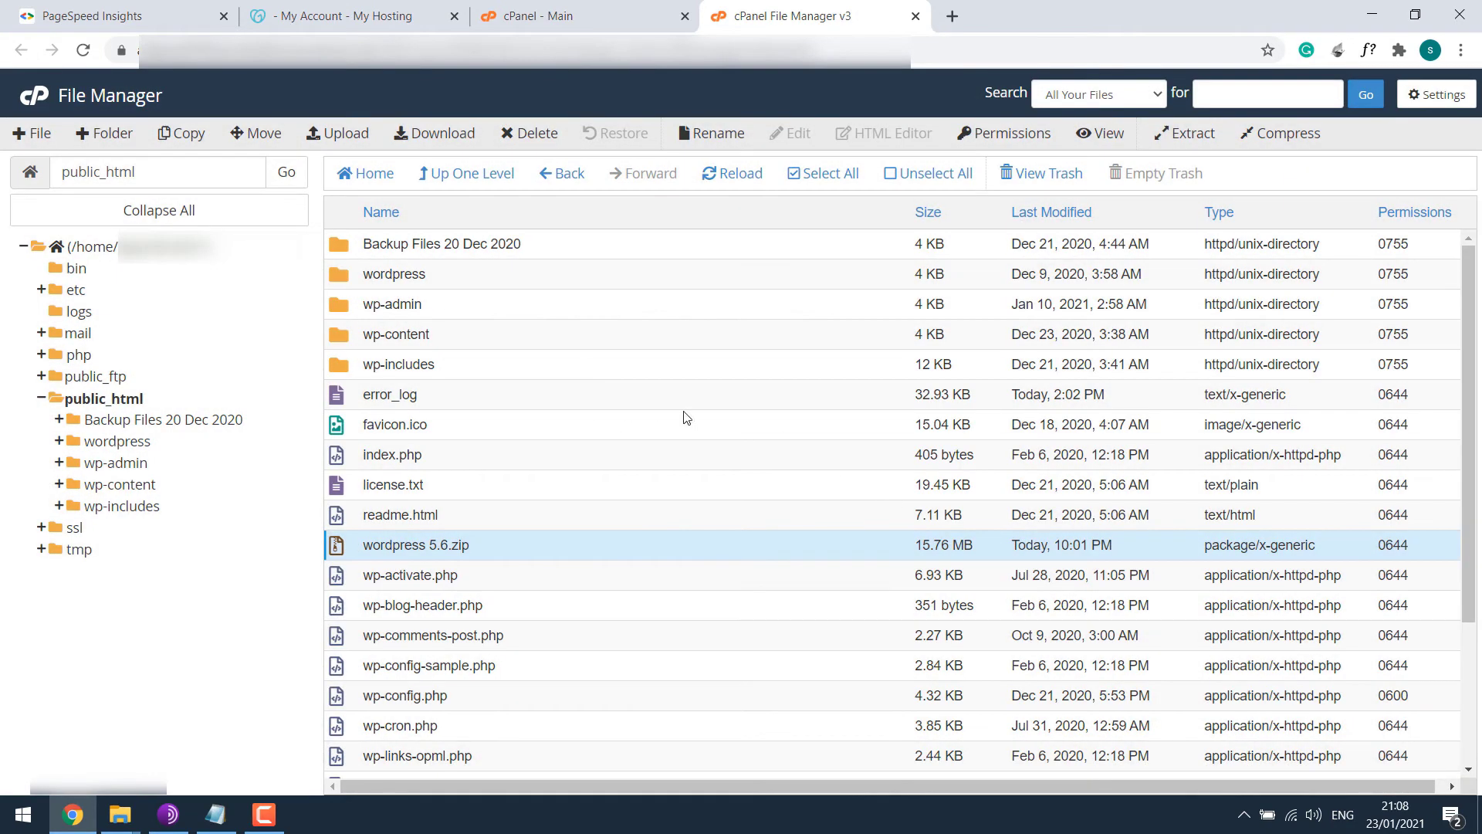
Rename the extracted wordpress folder to godaddy.
right_click(399, 273)
left_click(450, 344)
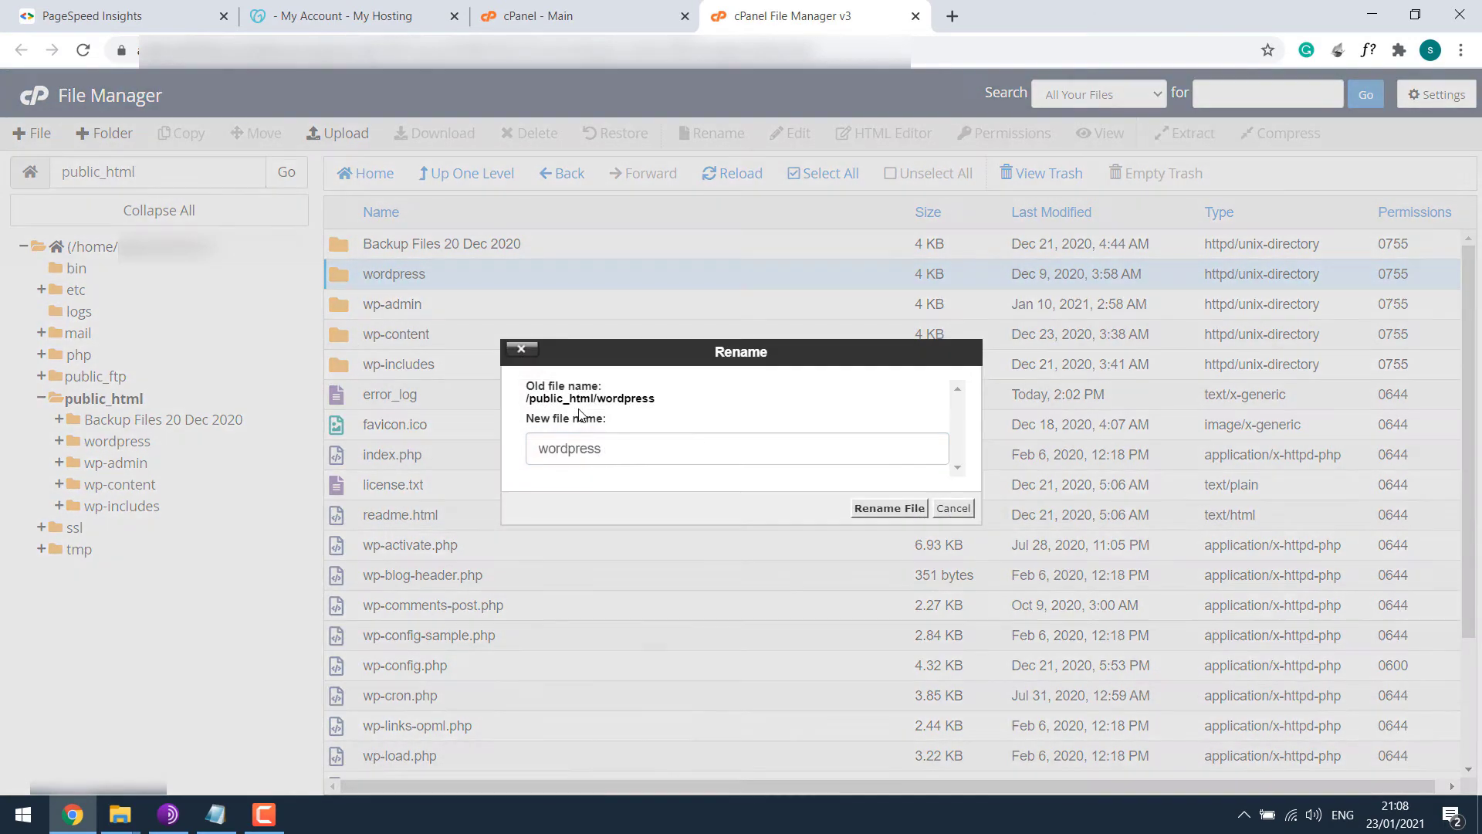
left_click_drag(603, 449, 482, 446)
type("godaddy")
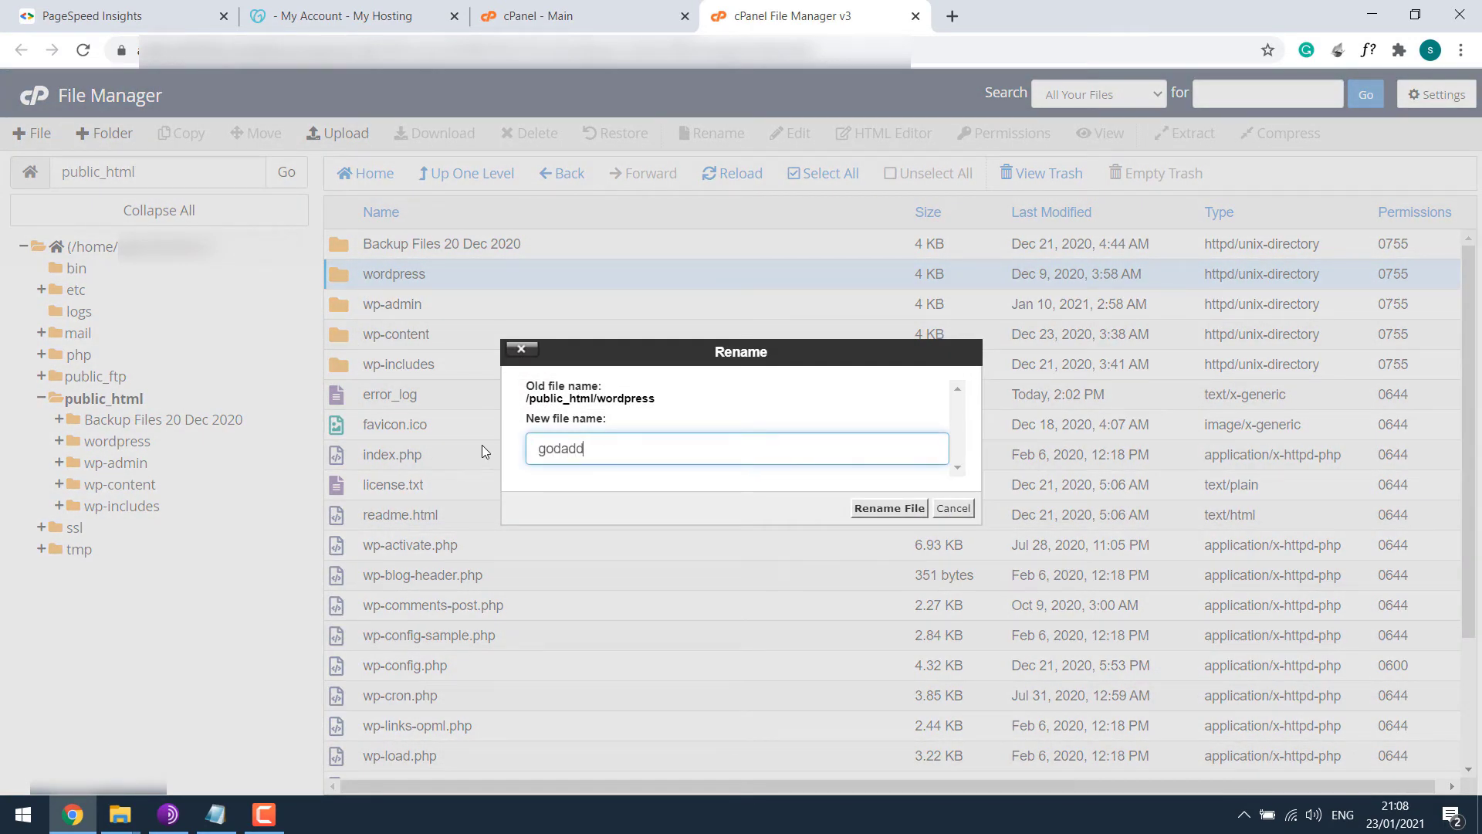
left_click(868, 509)
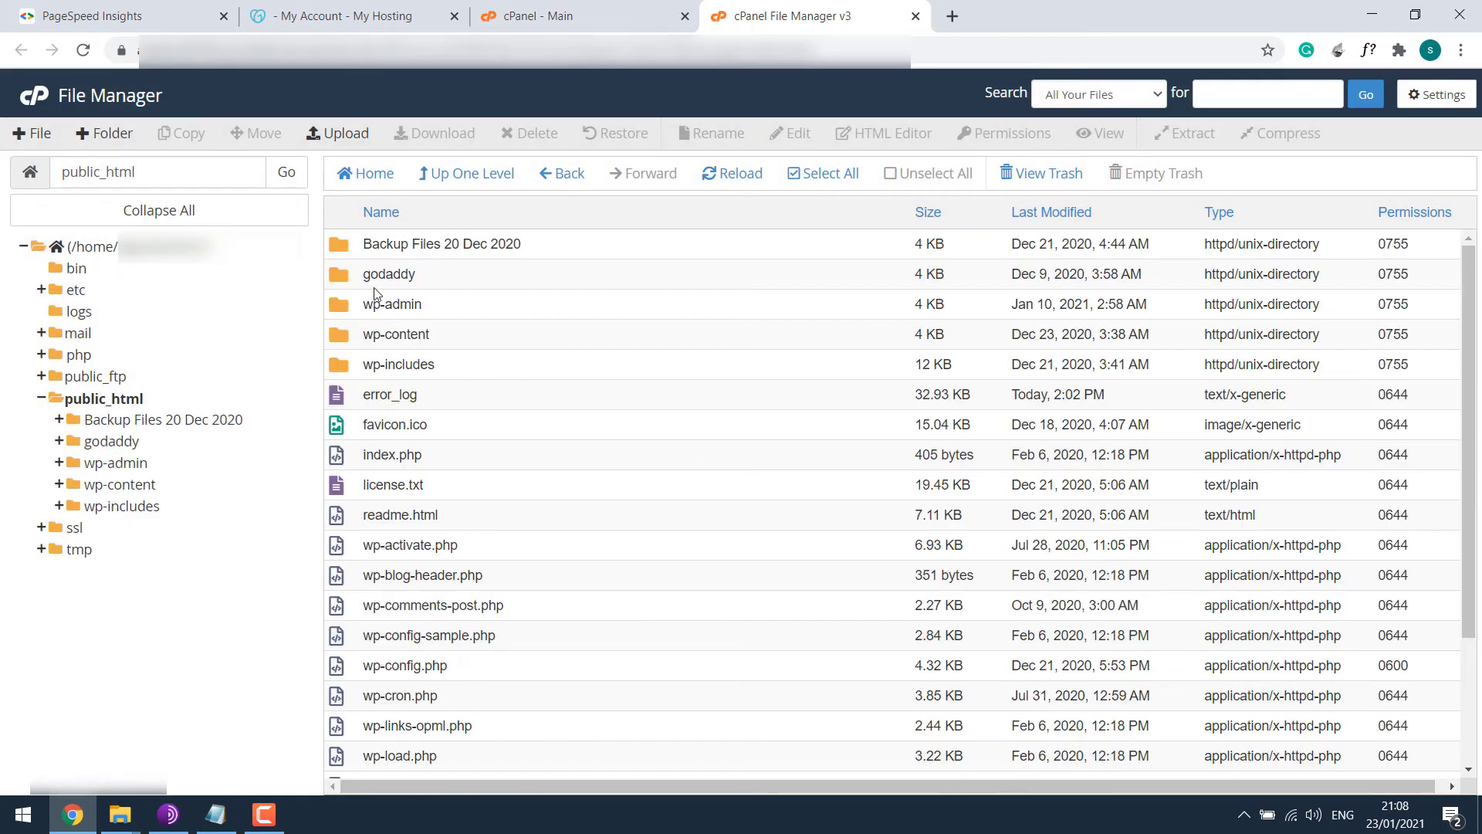
left_click(351, 273)
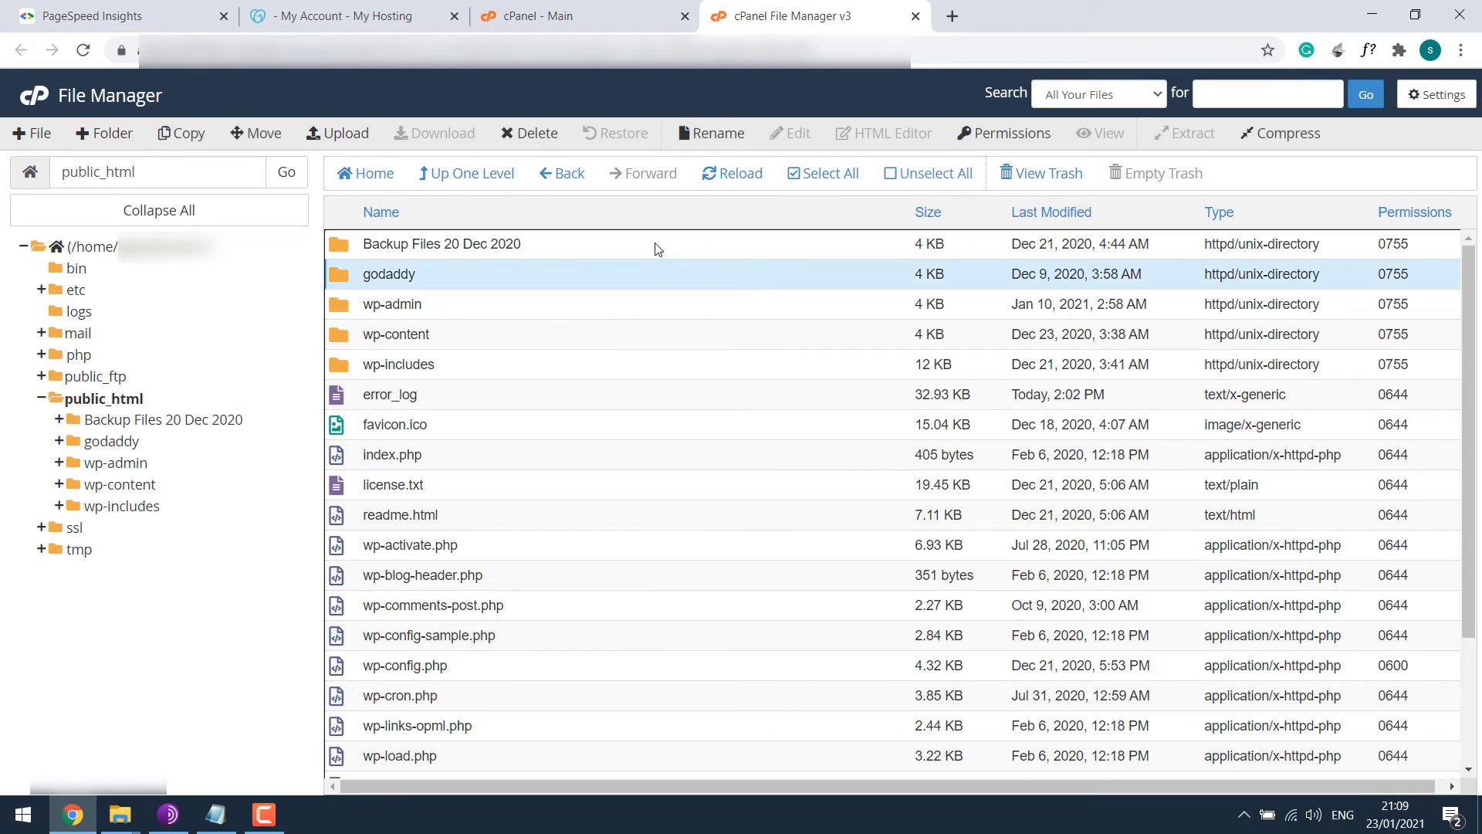
Load the godaddy site's address in a new tab and begin setup in English.
left_click(949, 15)
key("ctrl+v")
key("Return")
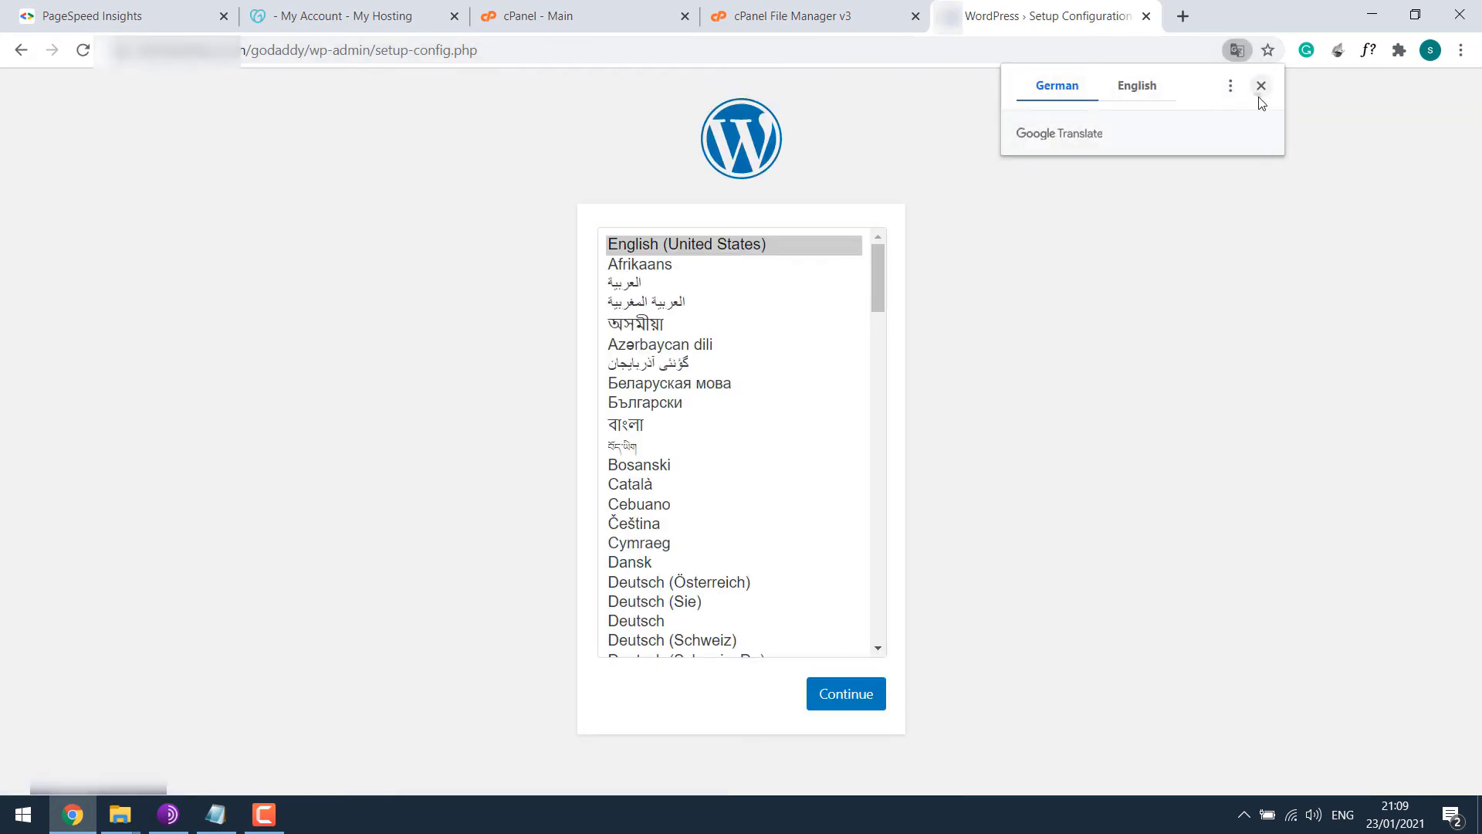
left_click(1257, 85)
left_click(852, 699)
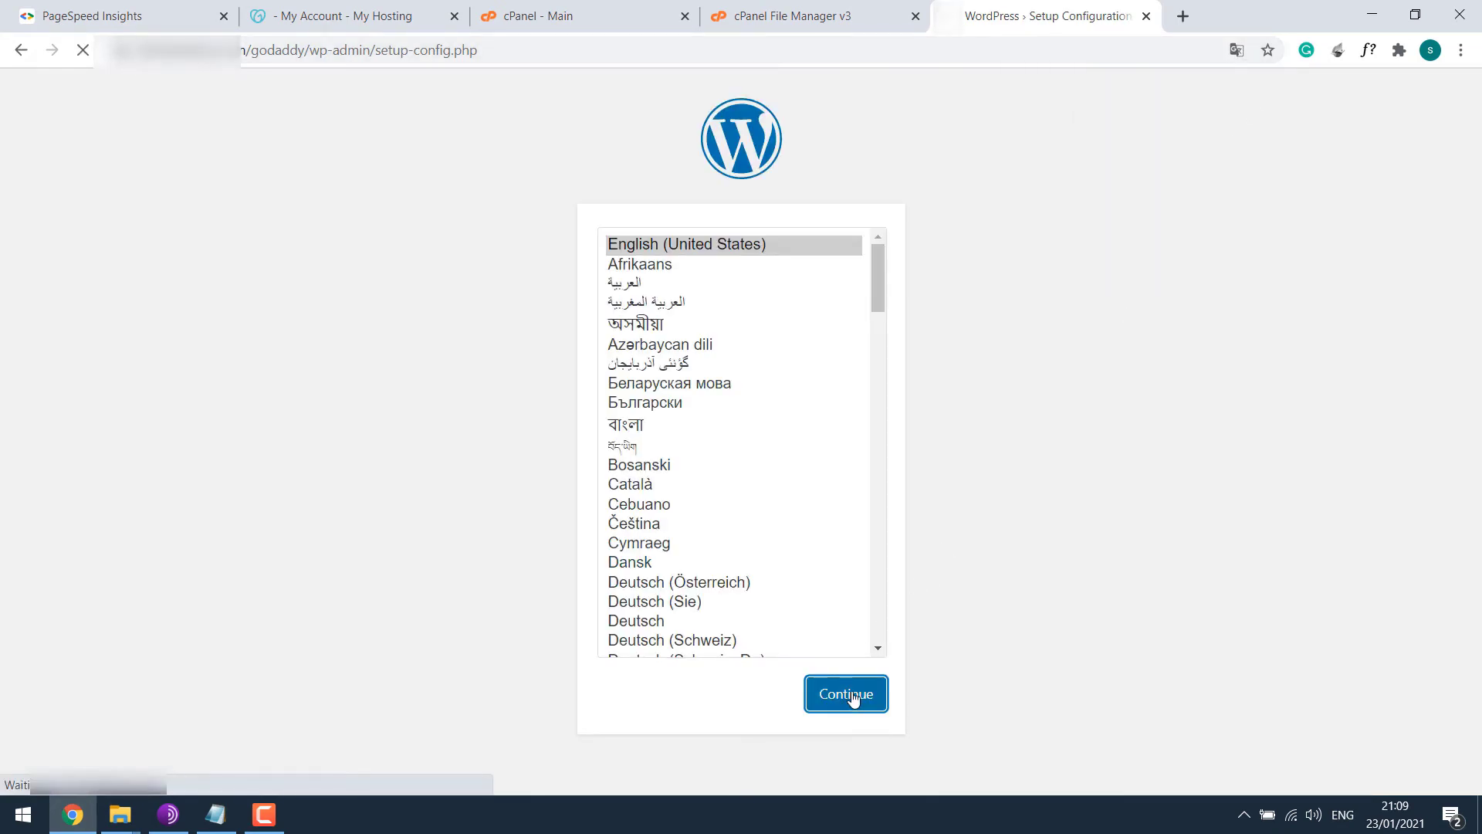
left_click(463, 601)
Submit the test-godaddy database connection details, using the password from the notes.
left_click(216, 814)
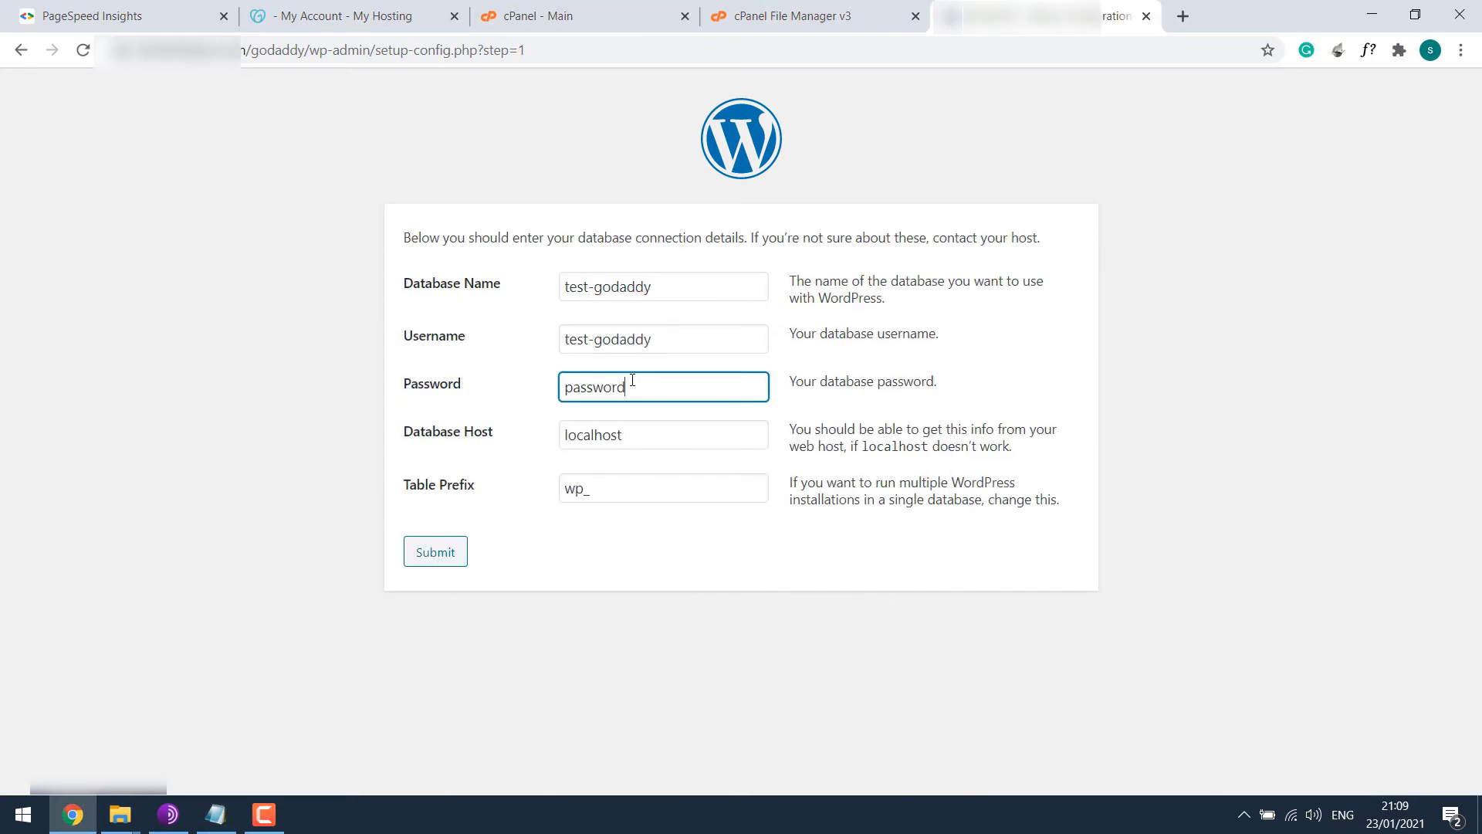
left_click(215, 814)
left_click_drag(329, 513, 176, 533)
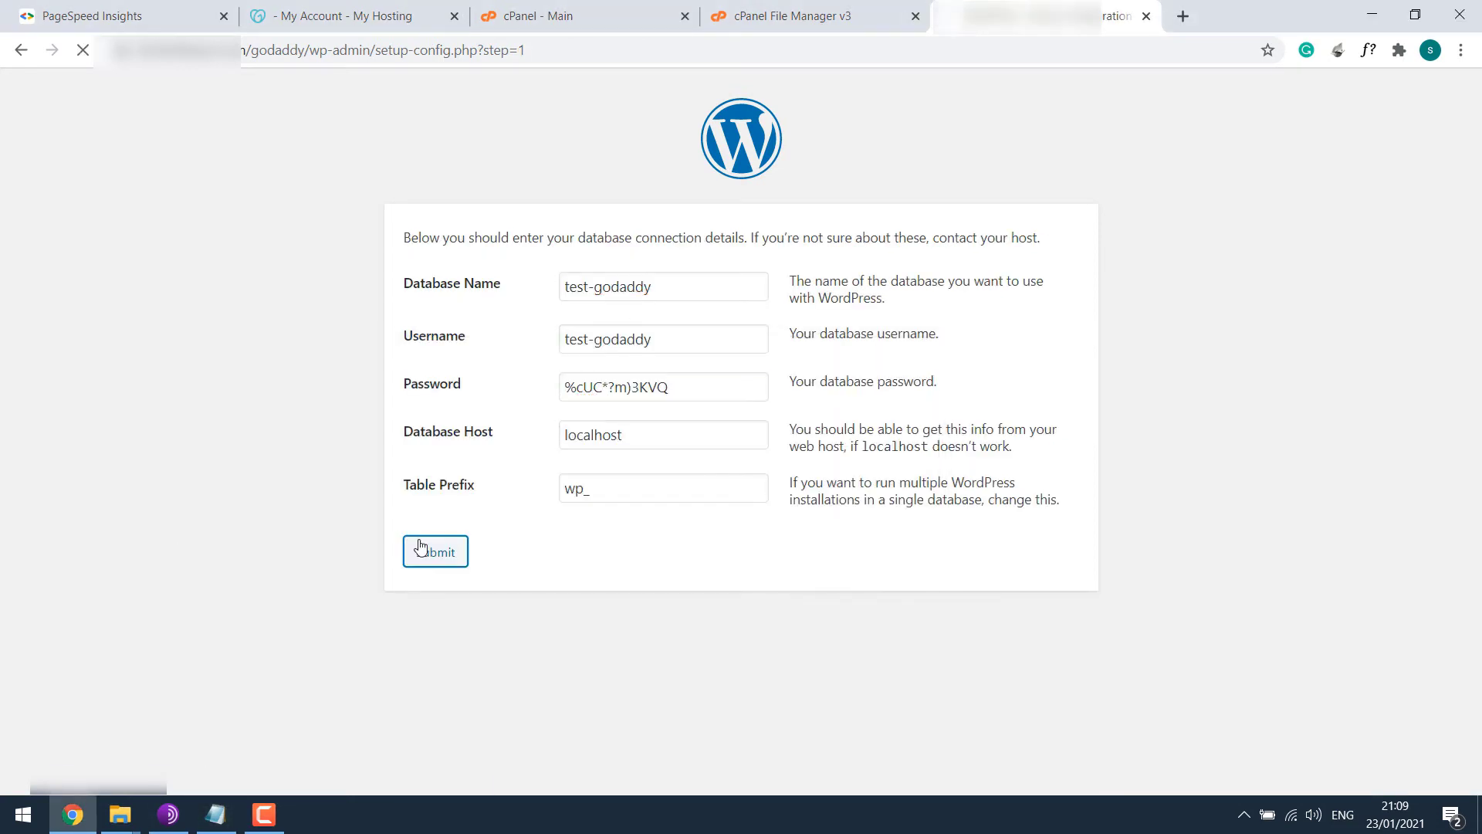
left_click(423, 549)
Install WordPress with admin username test, weak password test, and the admin e-mail address.
left_click(500, 316)
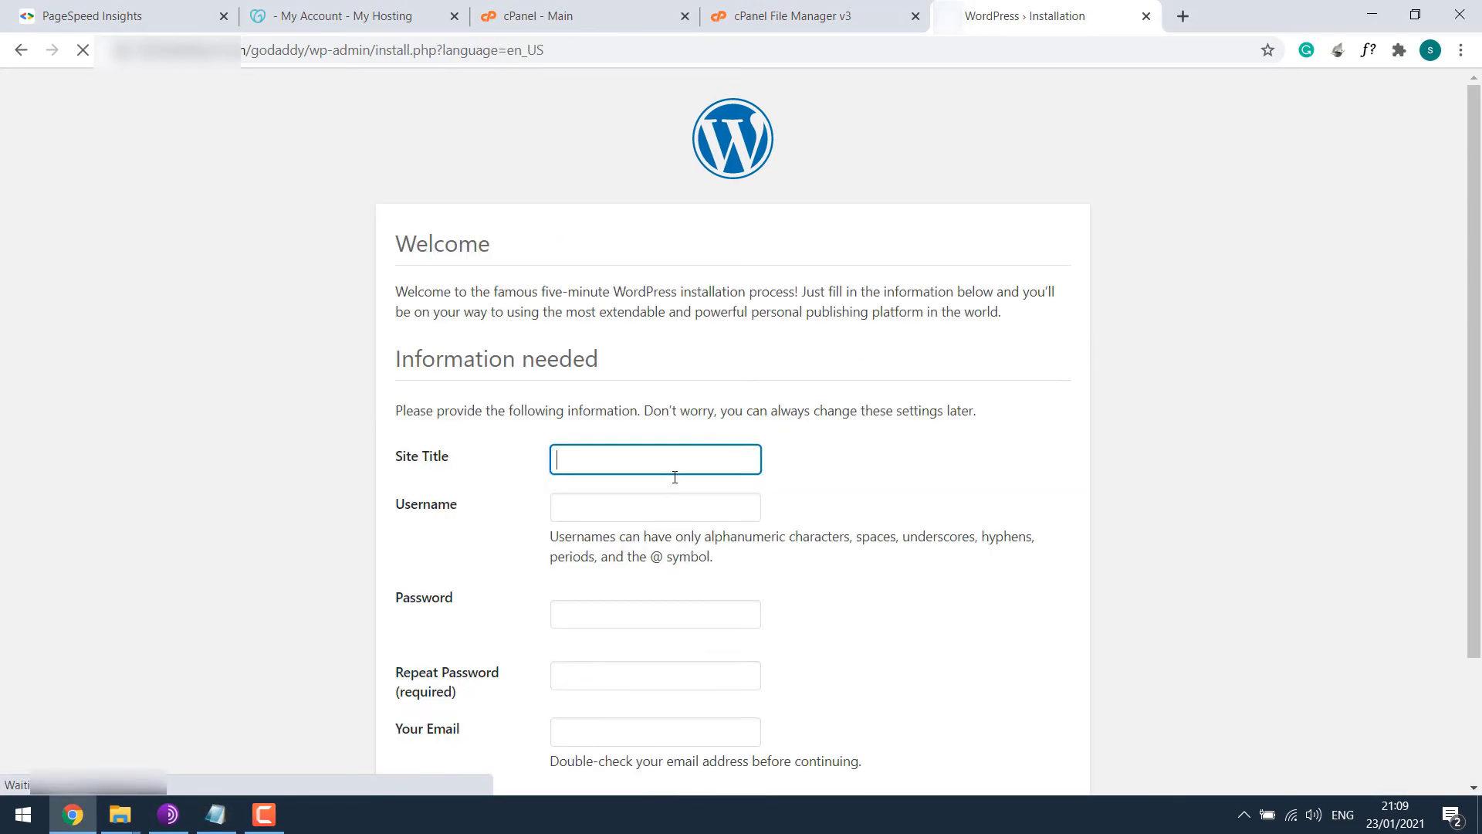
left_click(664, 501)
type("test")
key("Tab")
type("test")
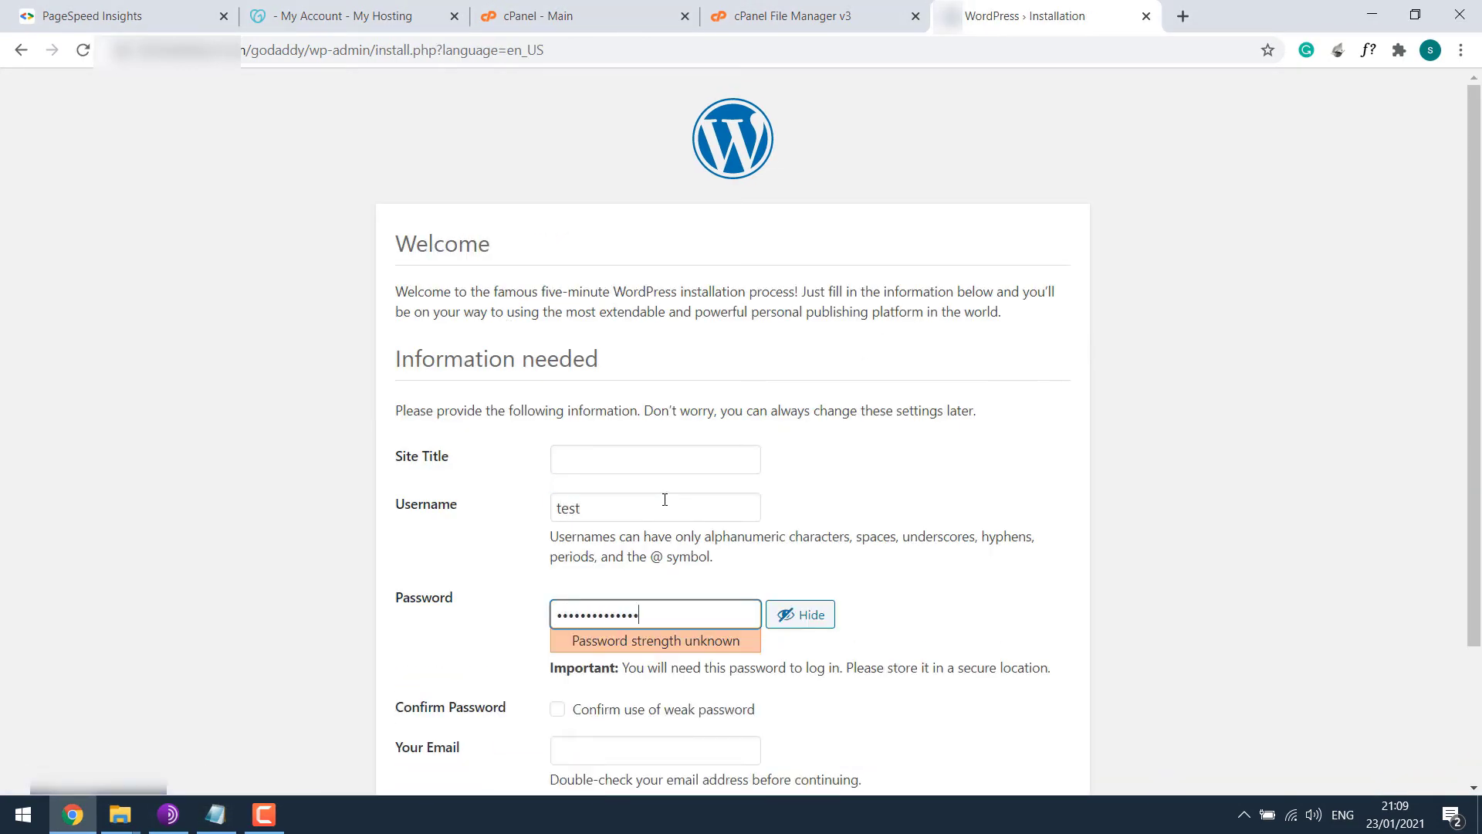
left_click(557, 709)
scroll(602, 694, "down", 1)
left_click(645, 652)
scroll(463, 695, "down", 1)
left_click(444, 733)
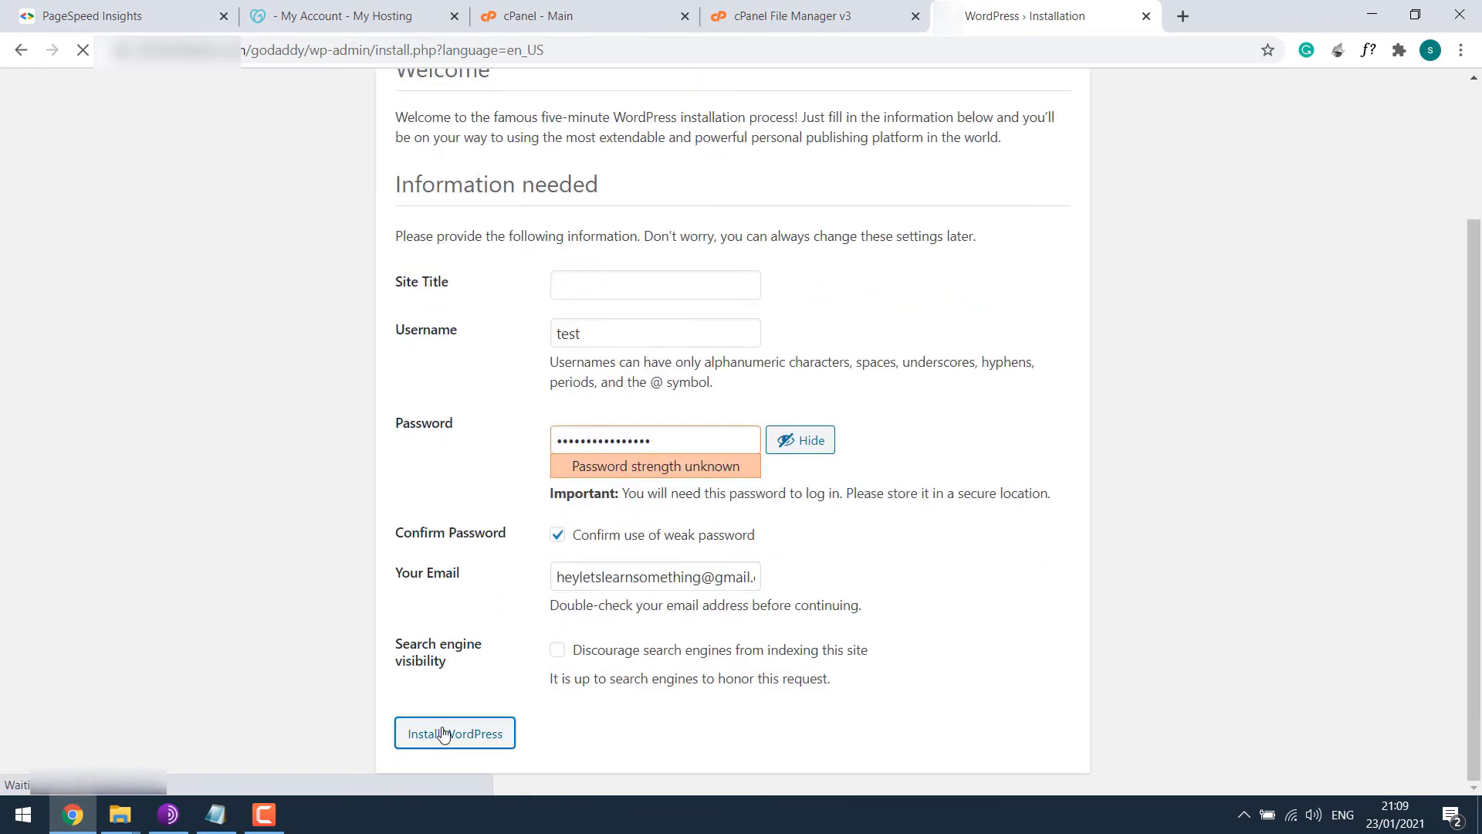
Log in to the godaddy site as user test with the account password.
left_click(456, 452)
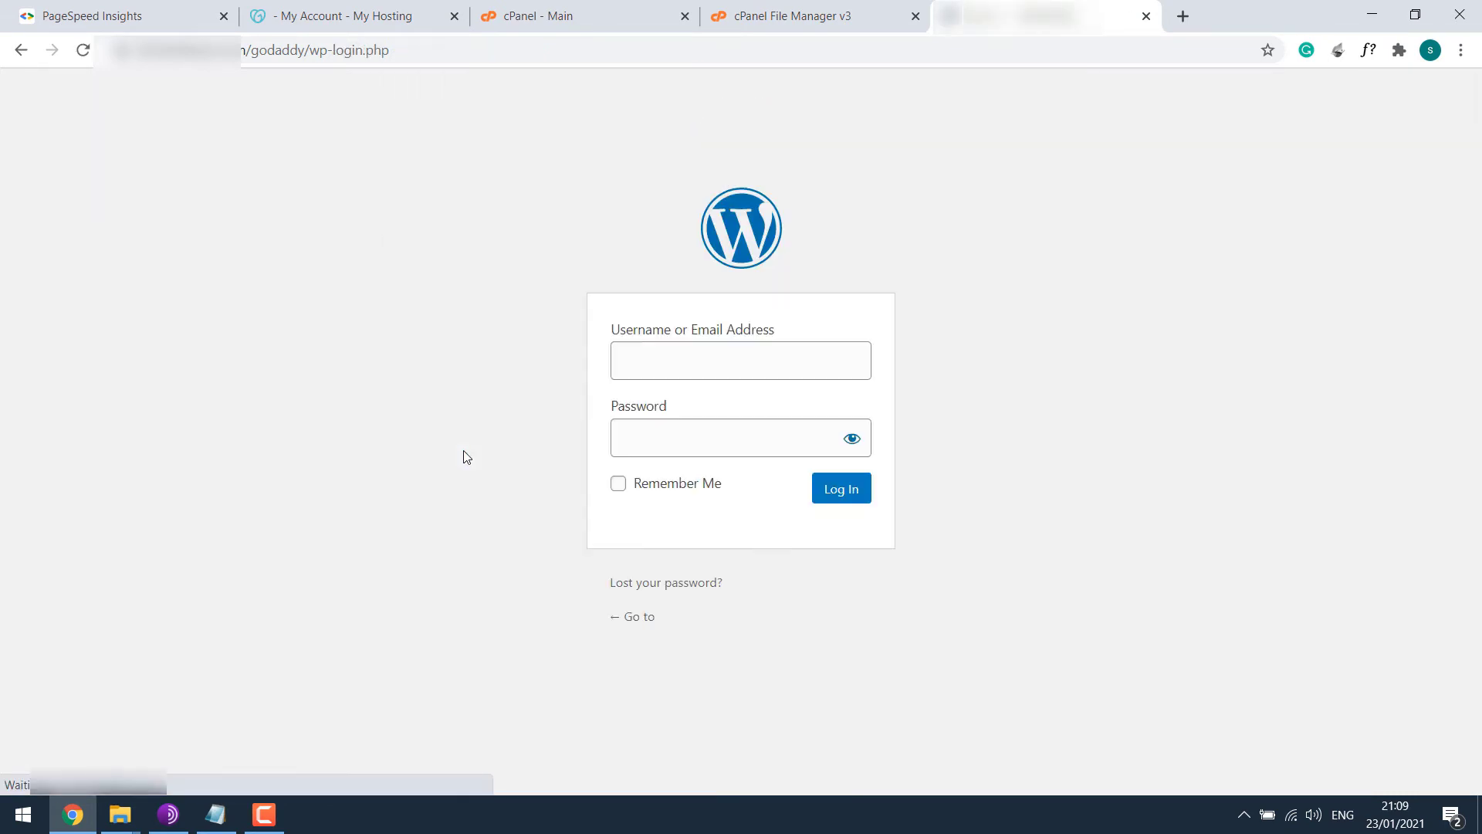
left_click(661, 362)
type("test")
key("Tab")
type("*********")
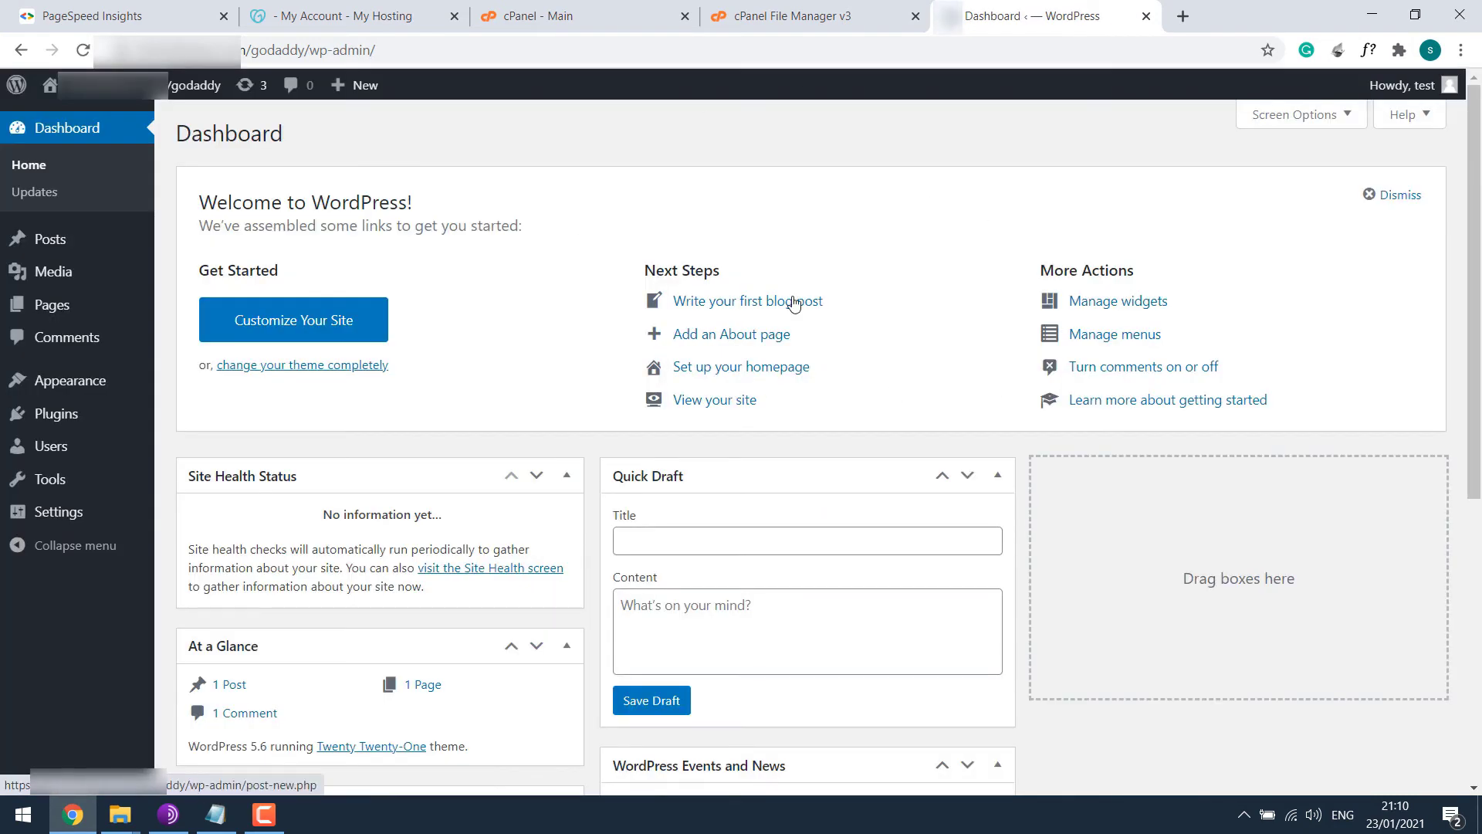
Upload Enfold Demo.zip into godaddy/wp-content/themes in File Manager.
left_click(827, 9)
double_click(346, 277)
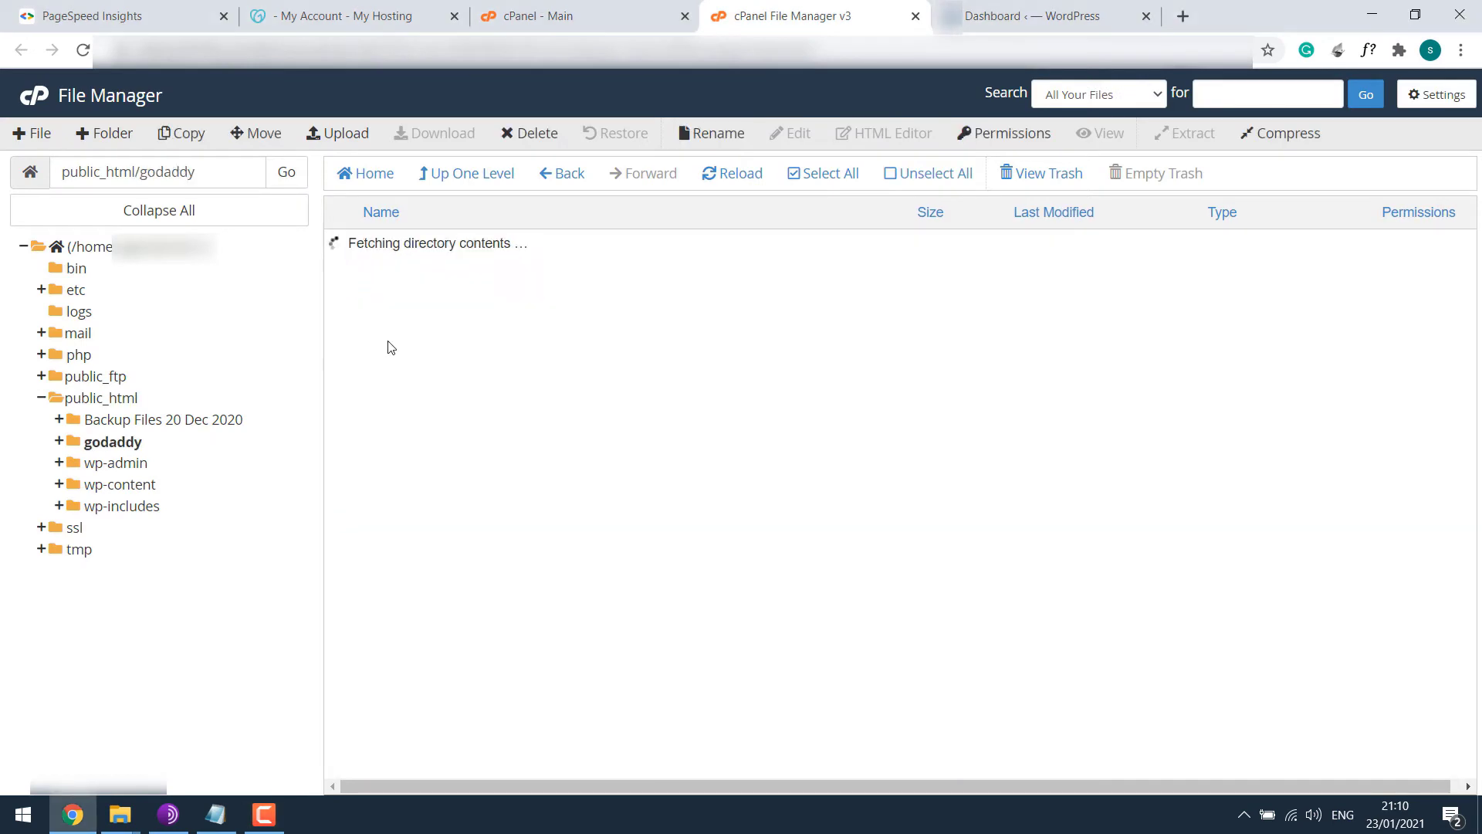
double_click(339, 276)
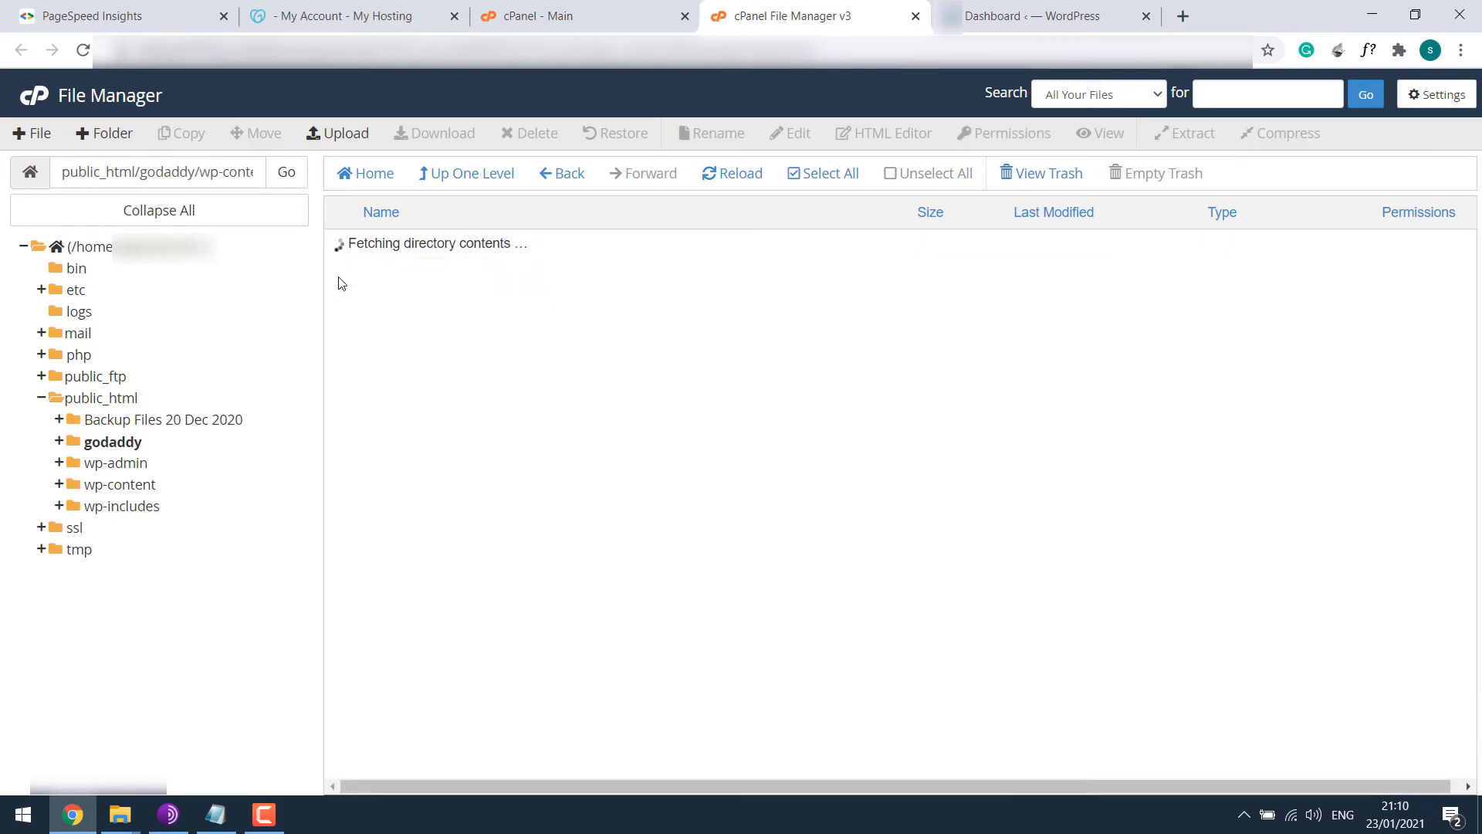
double_click(346, 275)
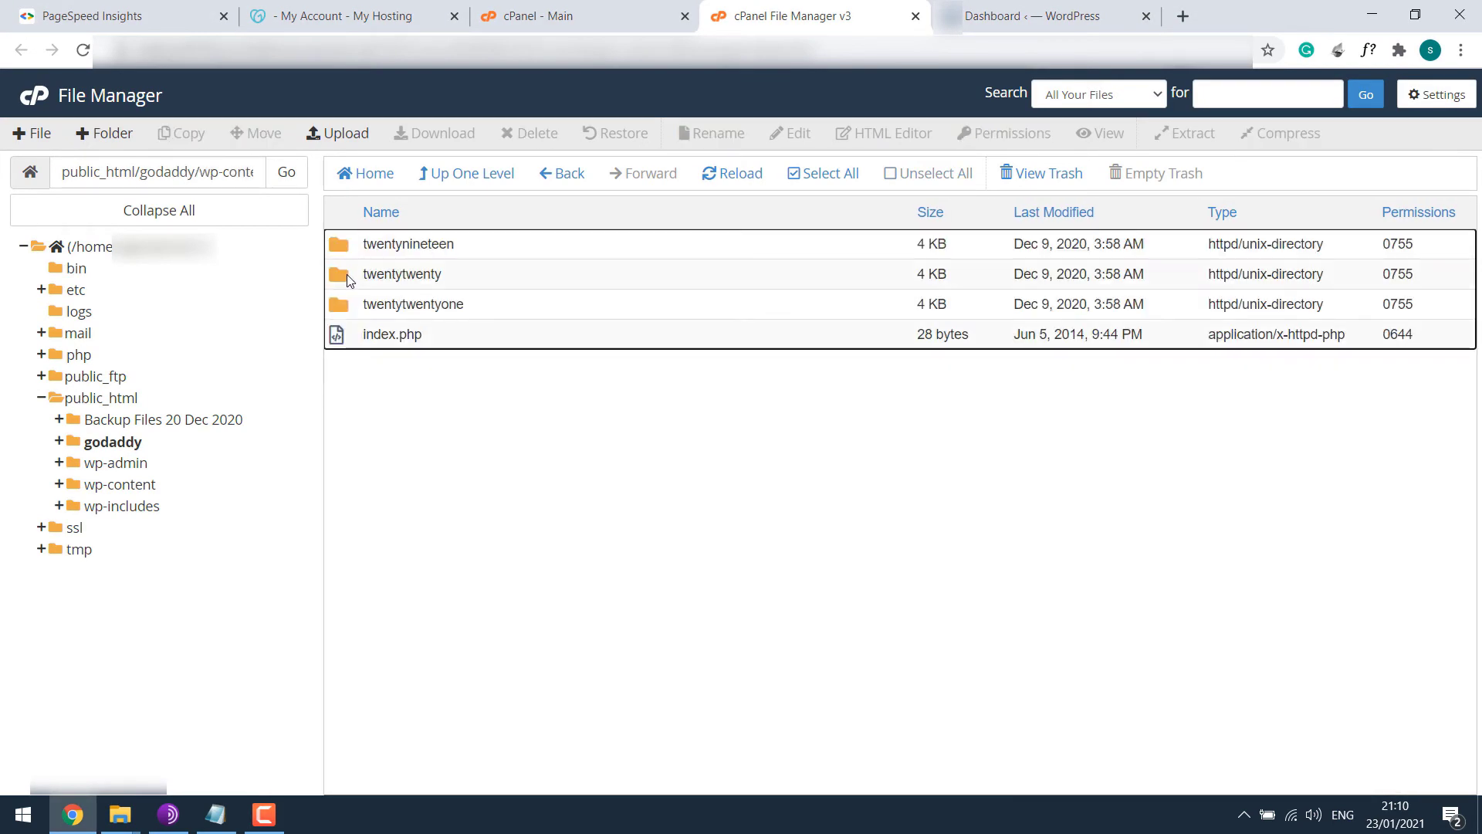
left_click(344, 133)
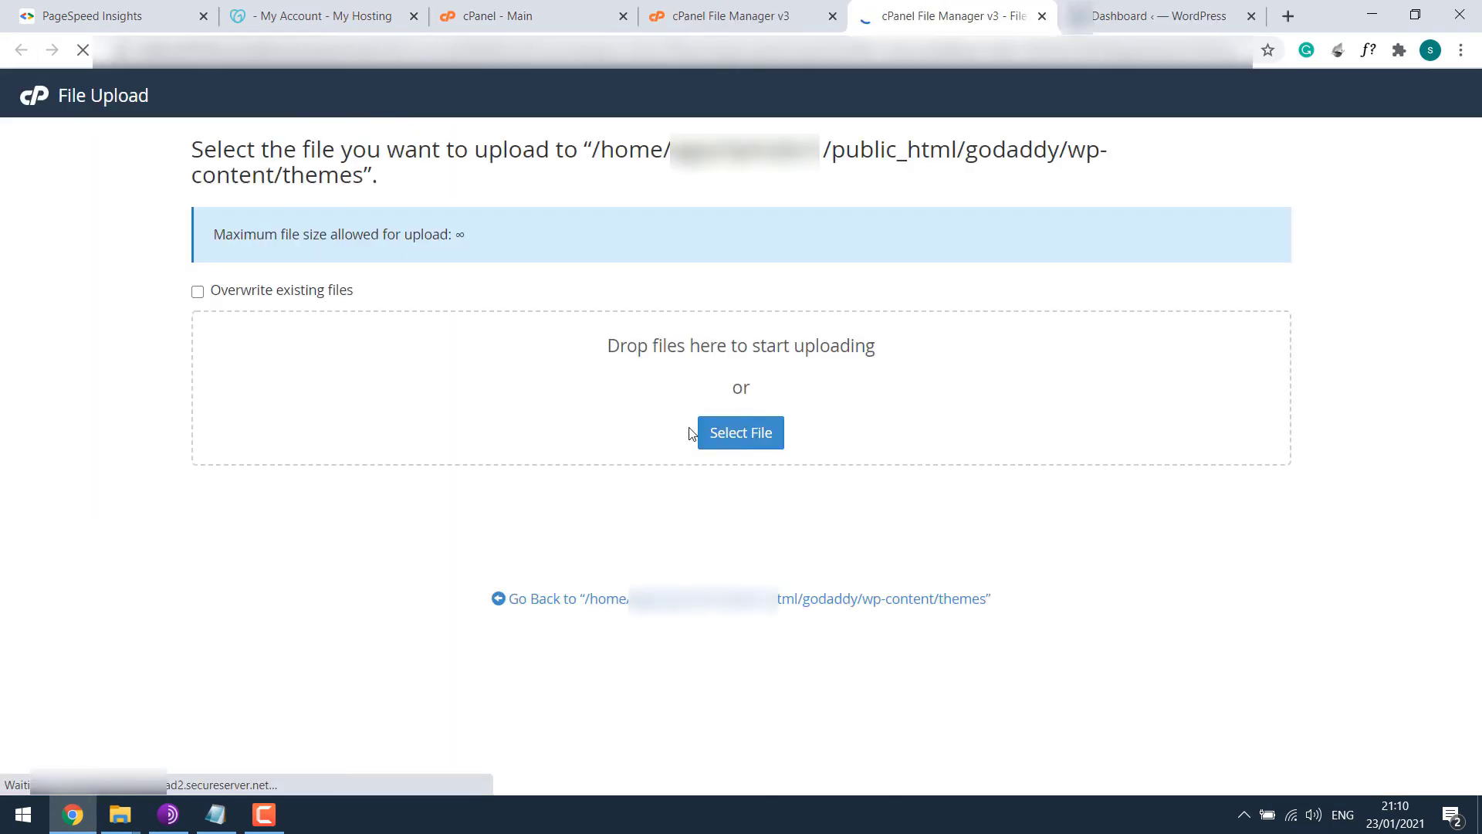
left_click(726, 433)
double_click(463, 140)
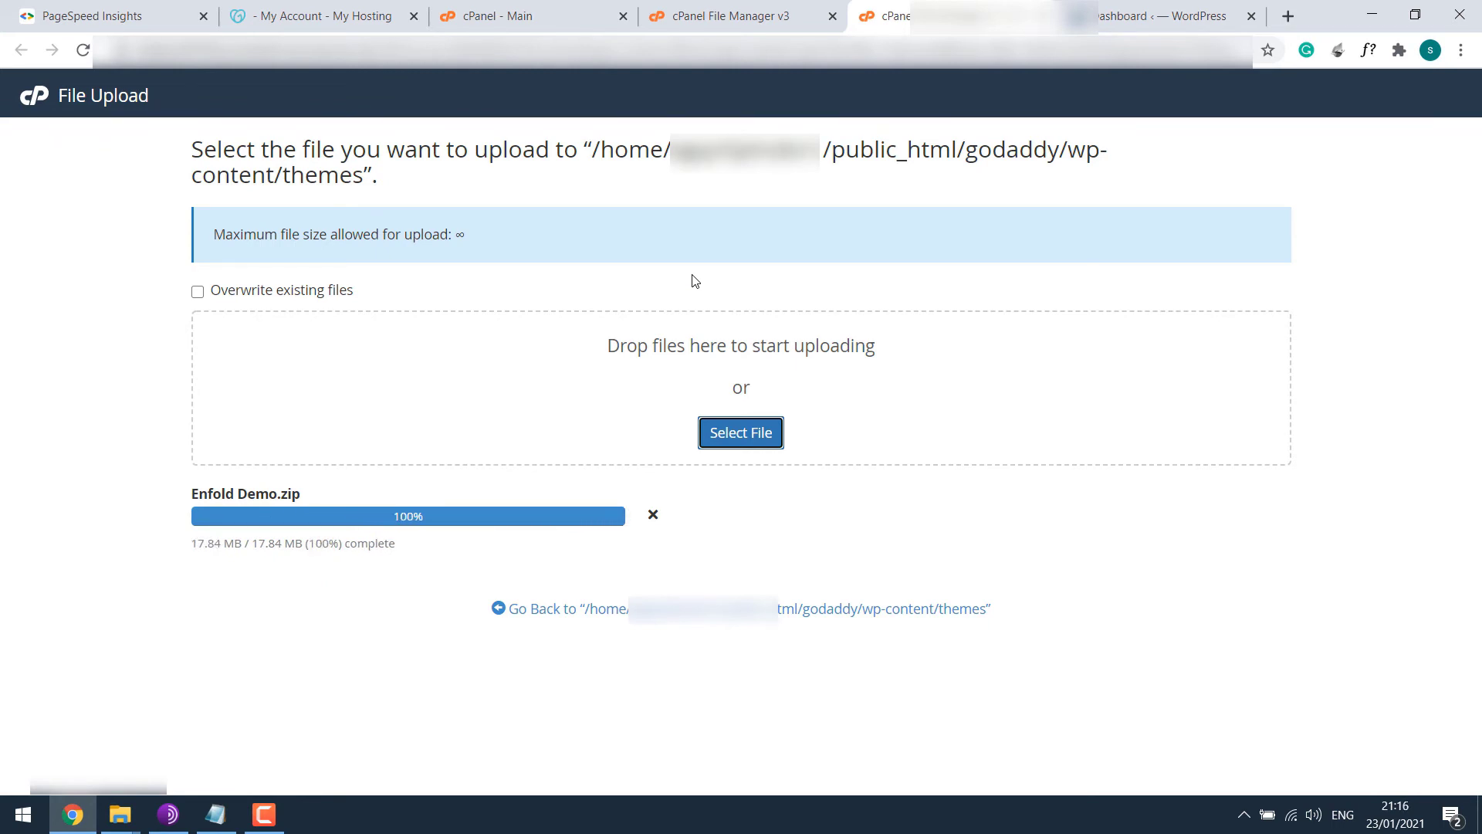
Extract Enfold Demo.zip into an enfold folder, then delete the zip archive.
key("ctrl+w")
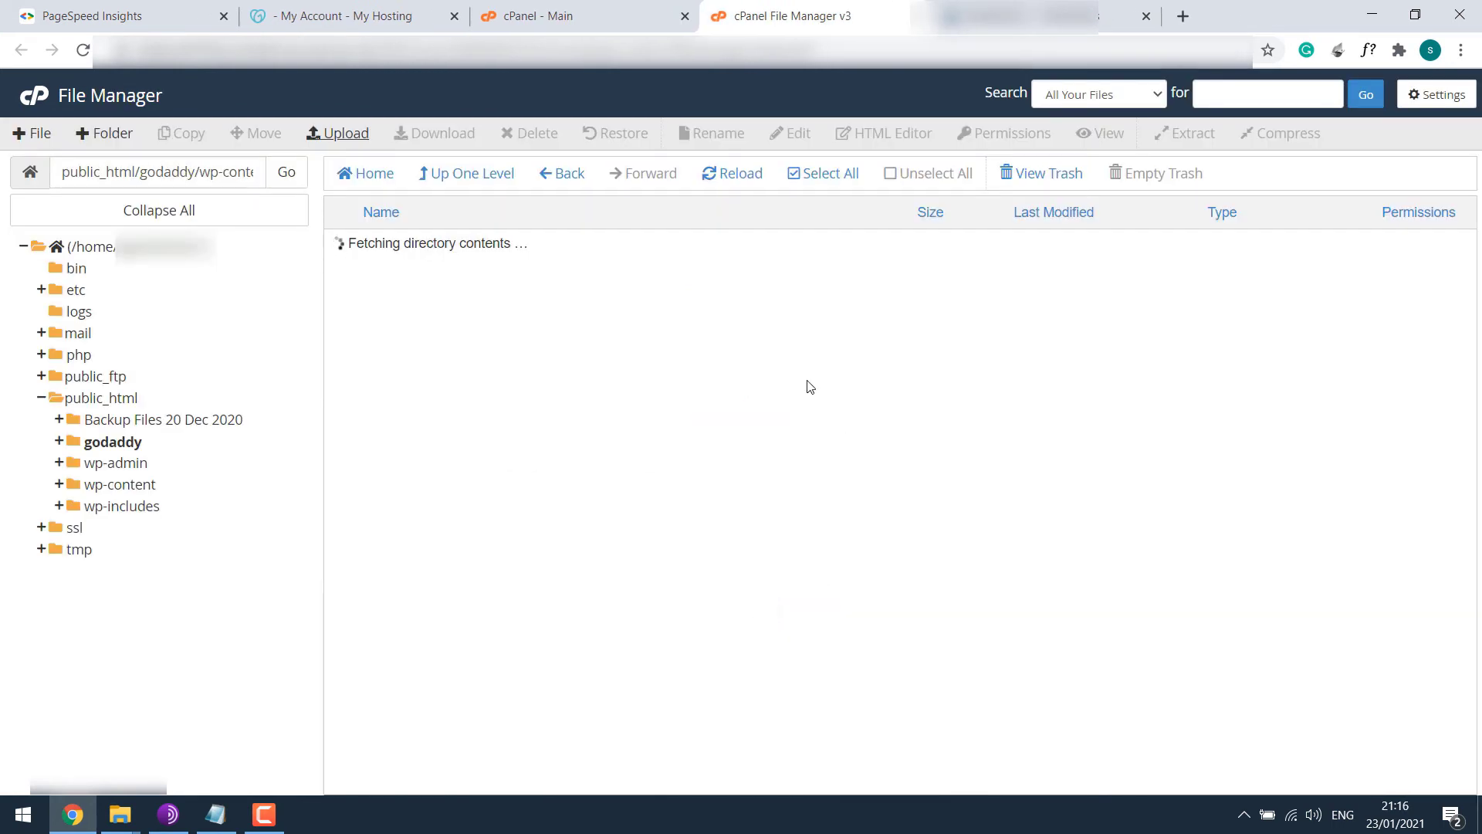
right_click(444, 325)
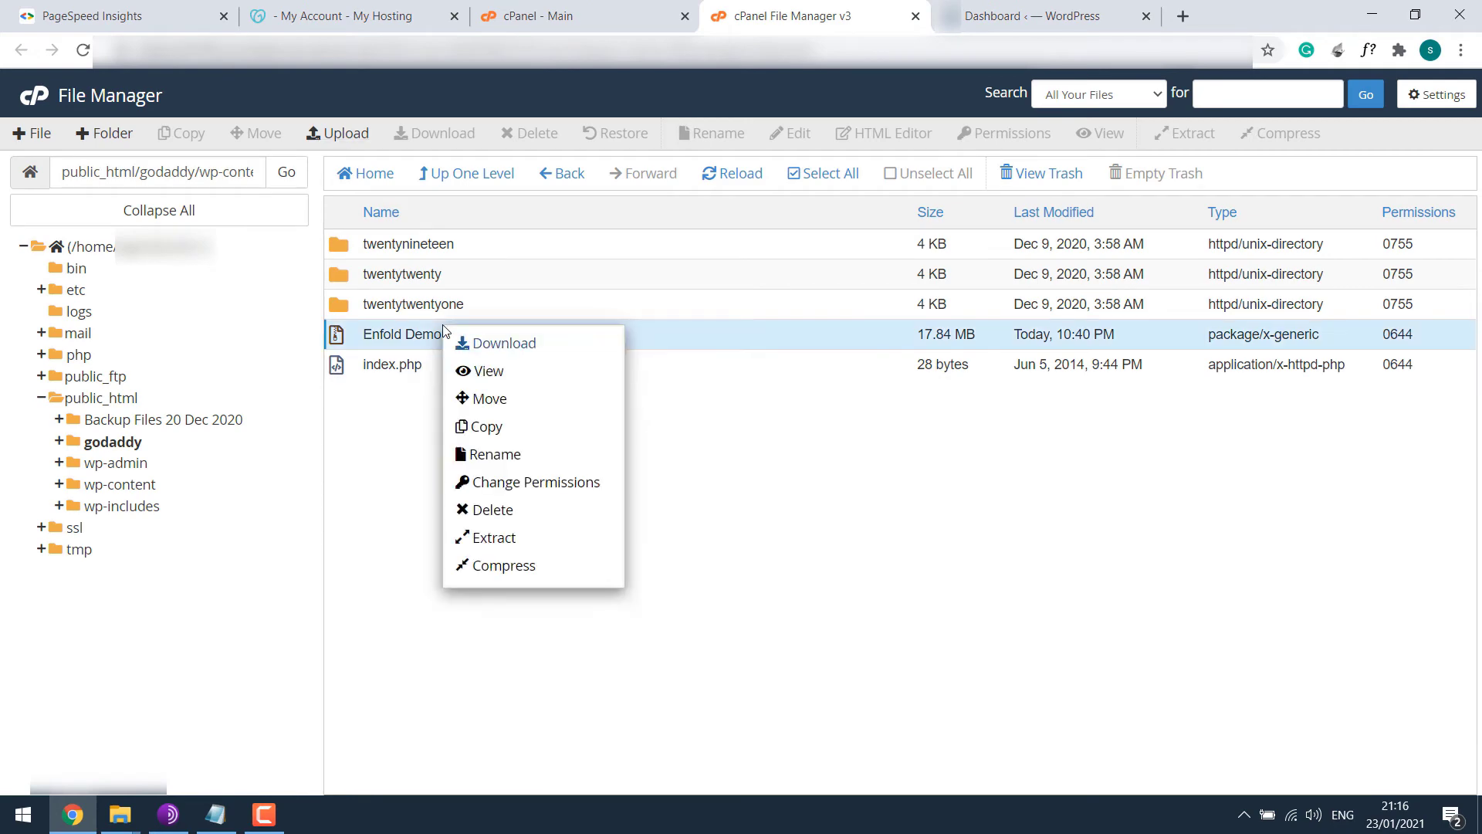
left_click(483, 538)
left_click(879, 528)
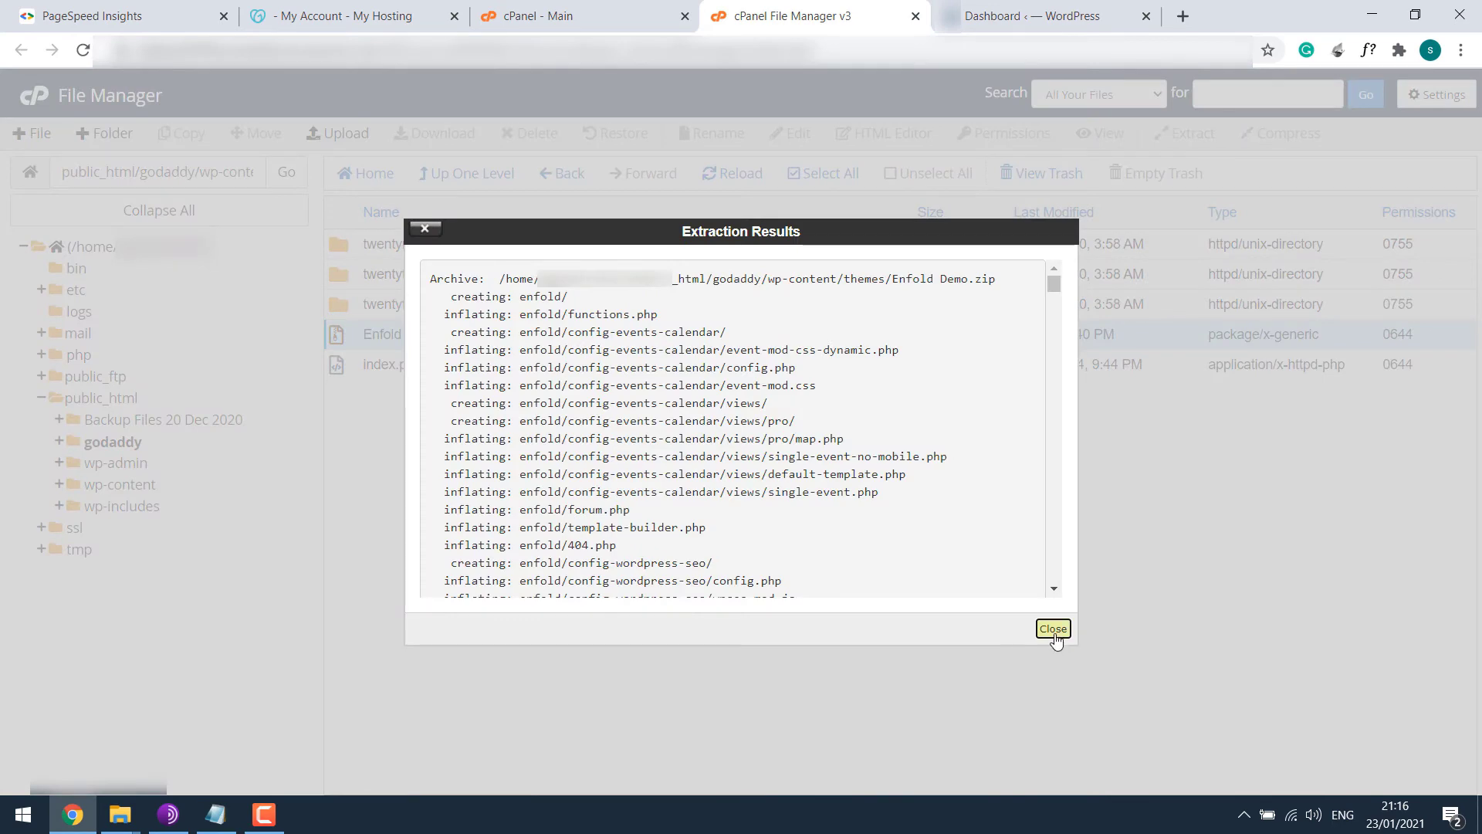
left_click(1055, 637)
left_click(740, 175)
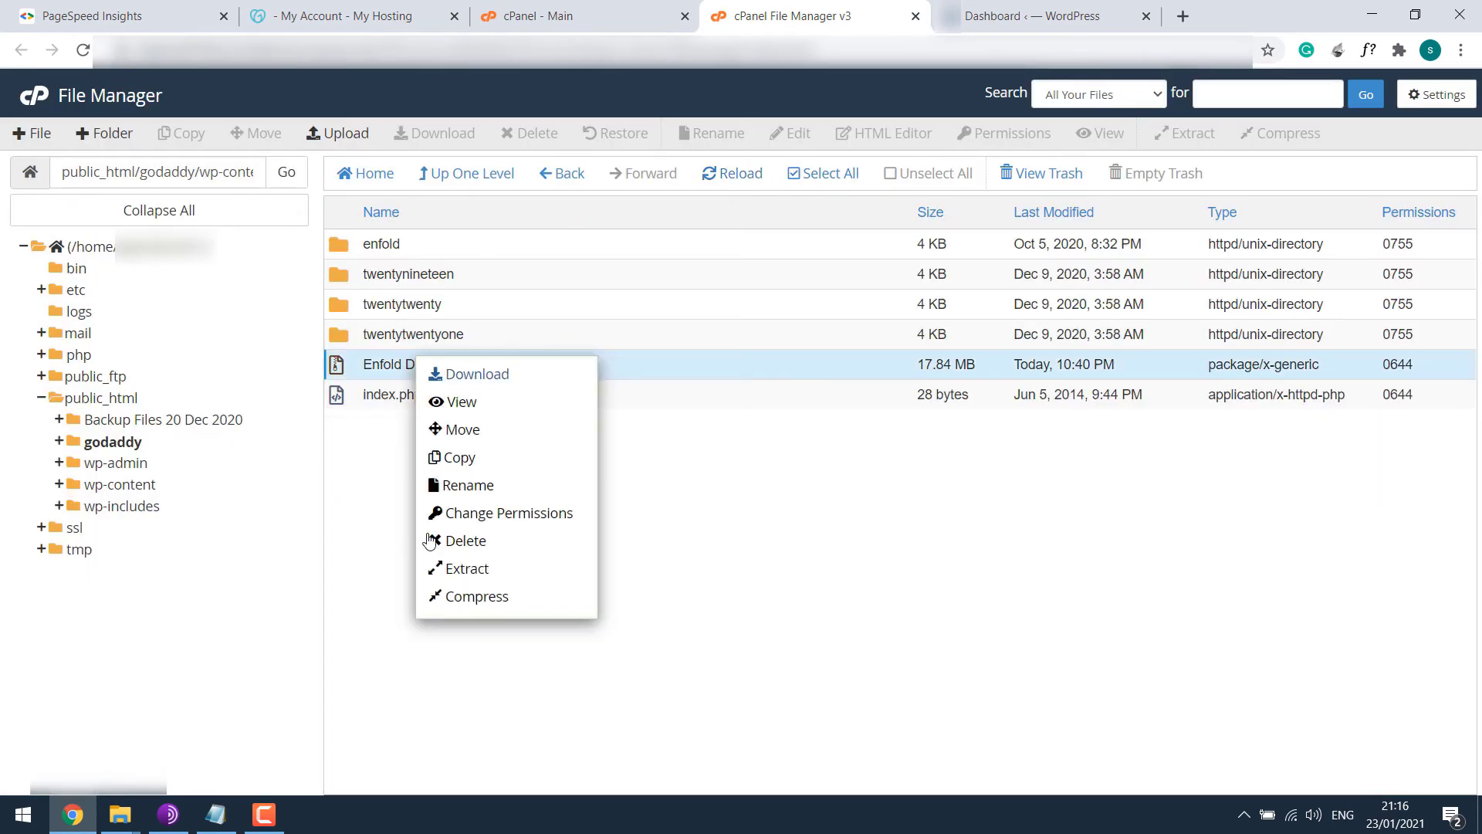
right_click(416, 362)
left_click(463, 631)
left_click(901, 491)
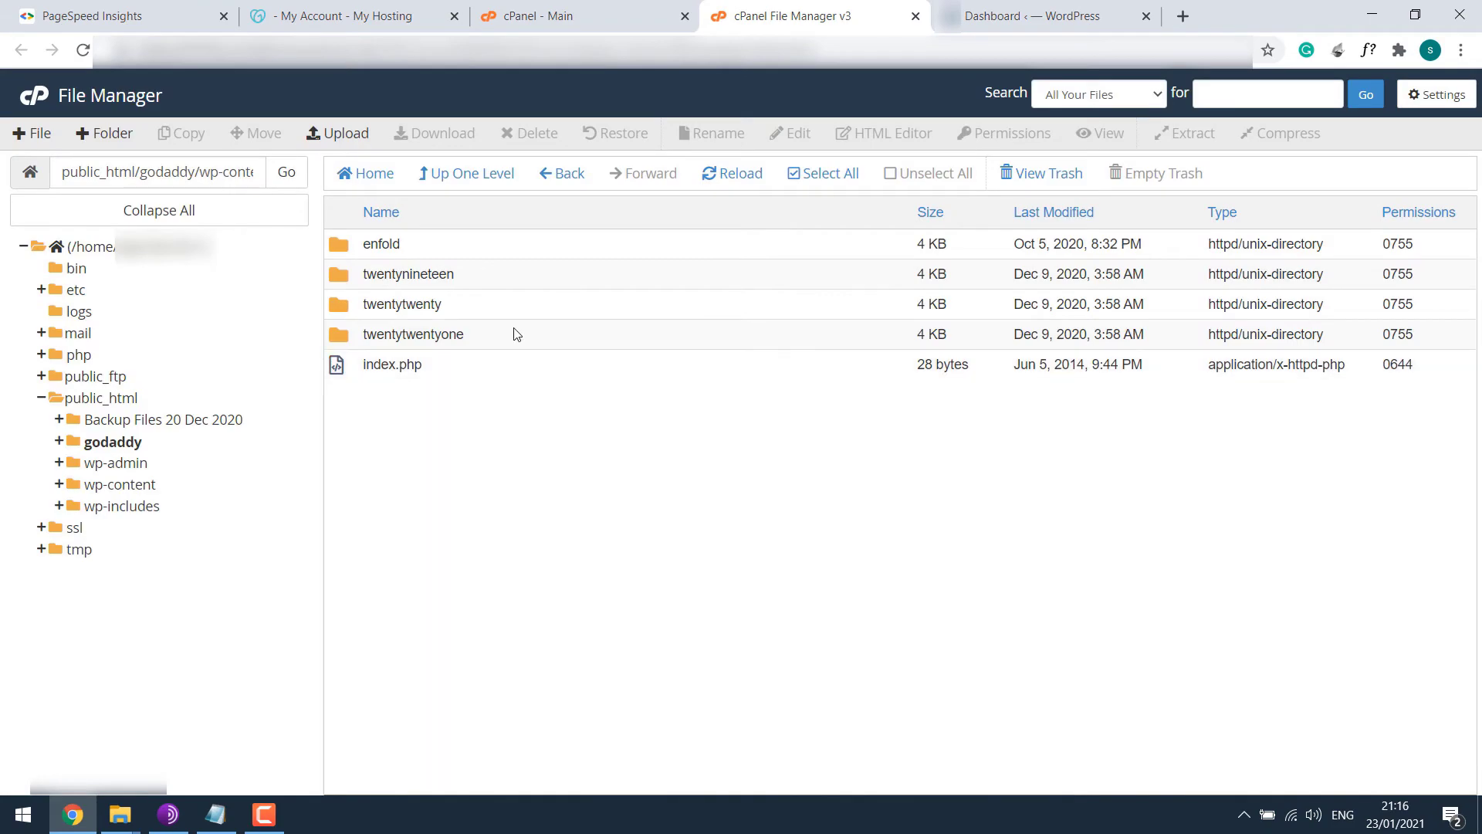
Activate the Enfold theme from Appearance > Themes.
left_click(1028, 7)
mouse_move(99, 380)
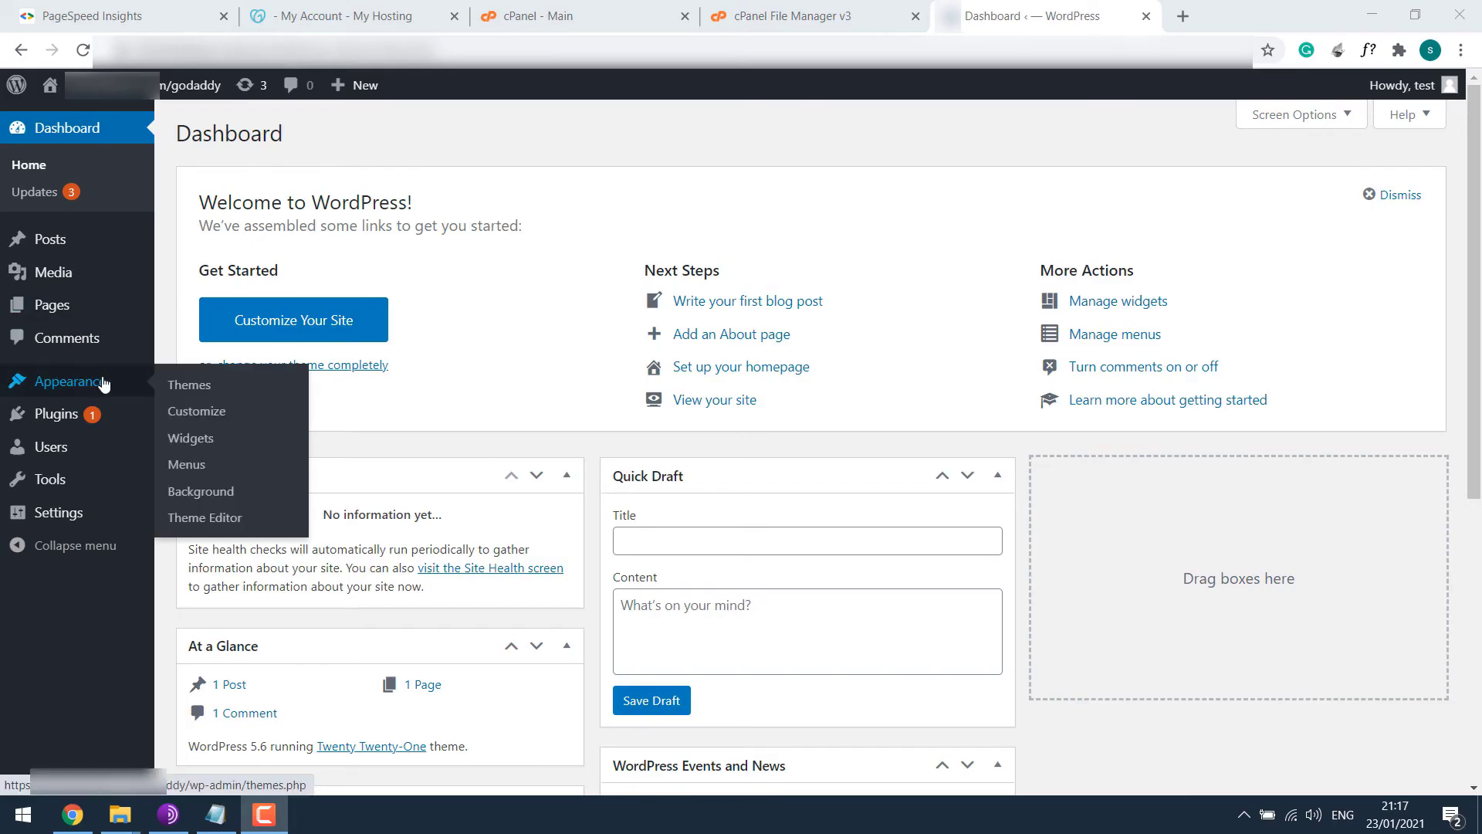
left_click(181, 387)
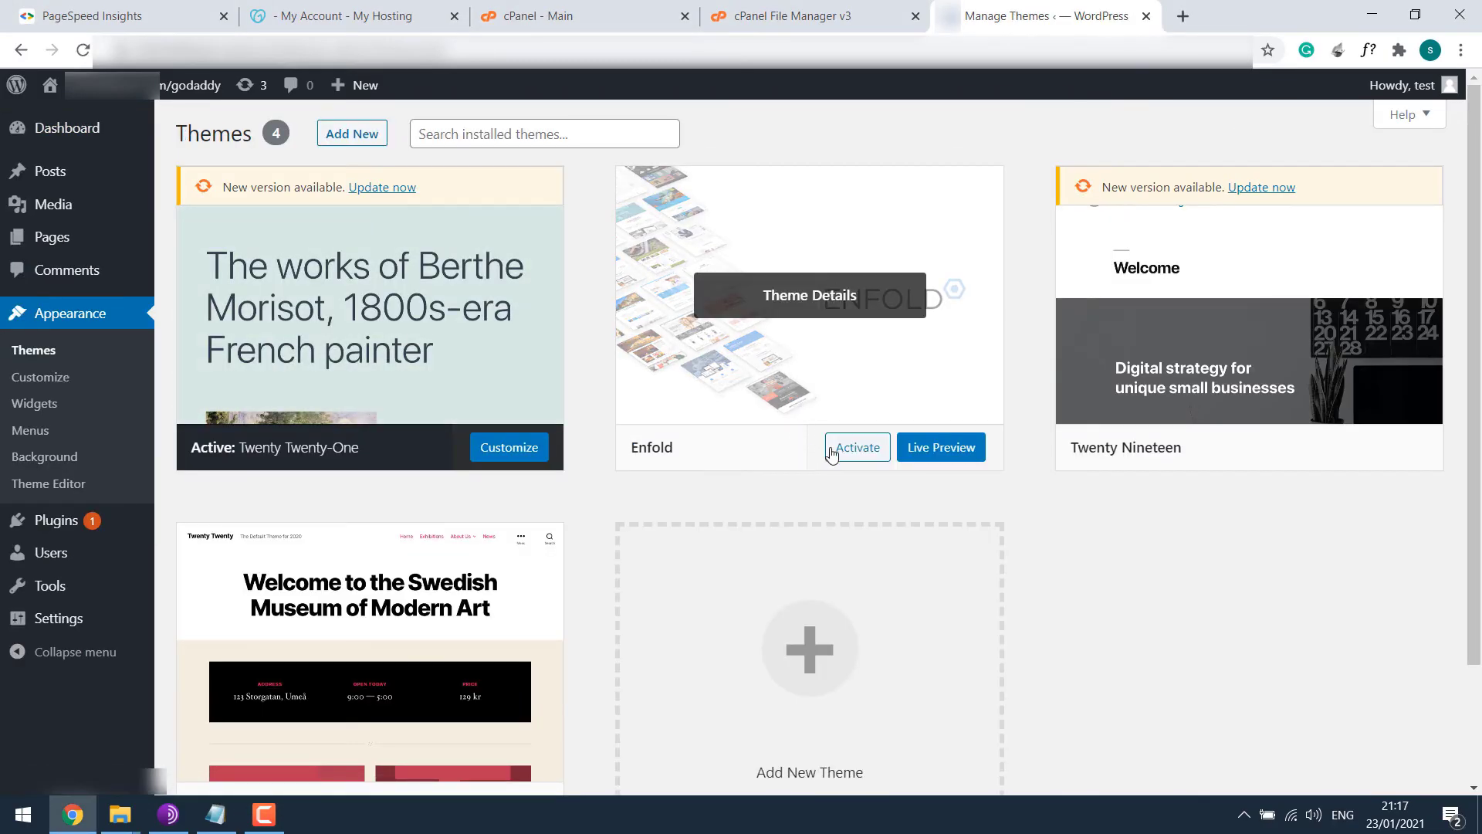
left_click(854, 456)
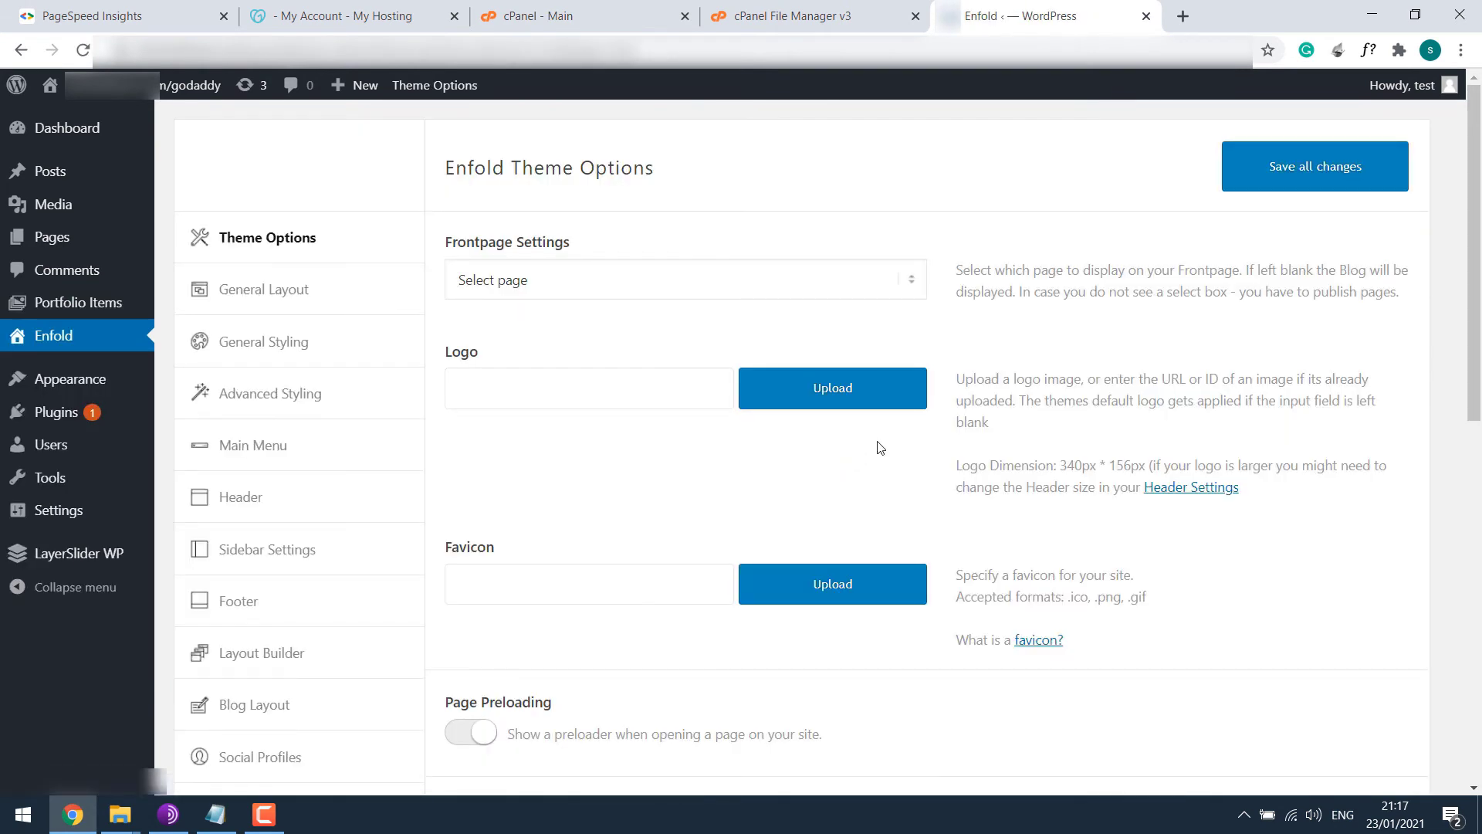
Import the One Page Portfolio Demo, accept overwriting options, and save all changes.
scroll(517, 446, "down", 8)
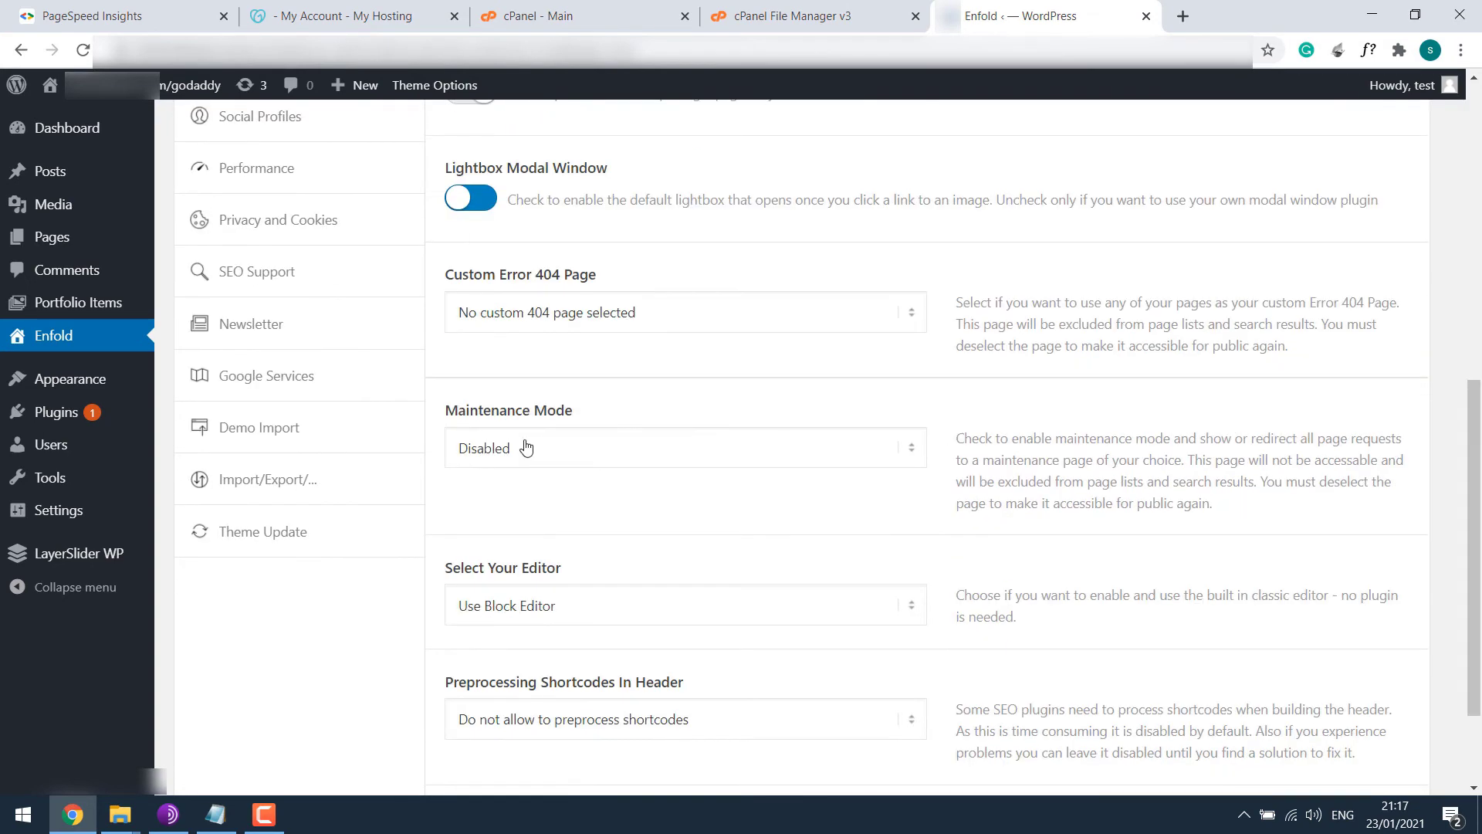
left_click(296, 437)
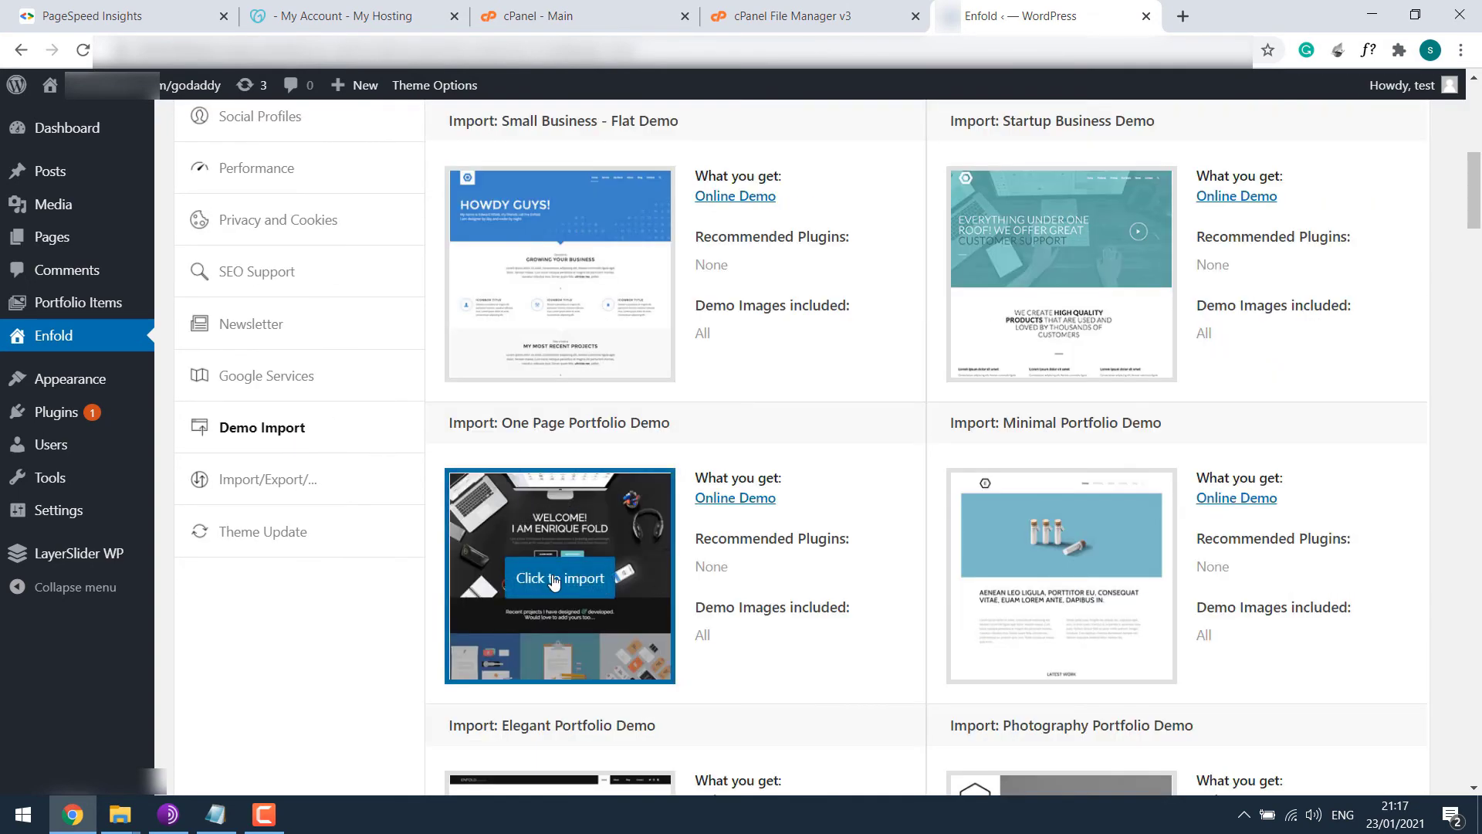
left_click(553, 580)
left_click(835, 178)
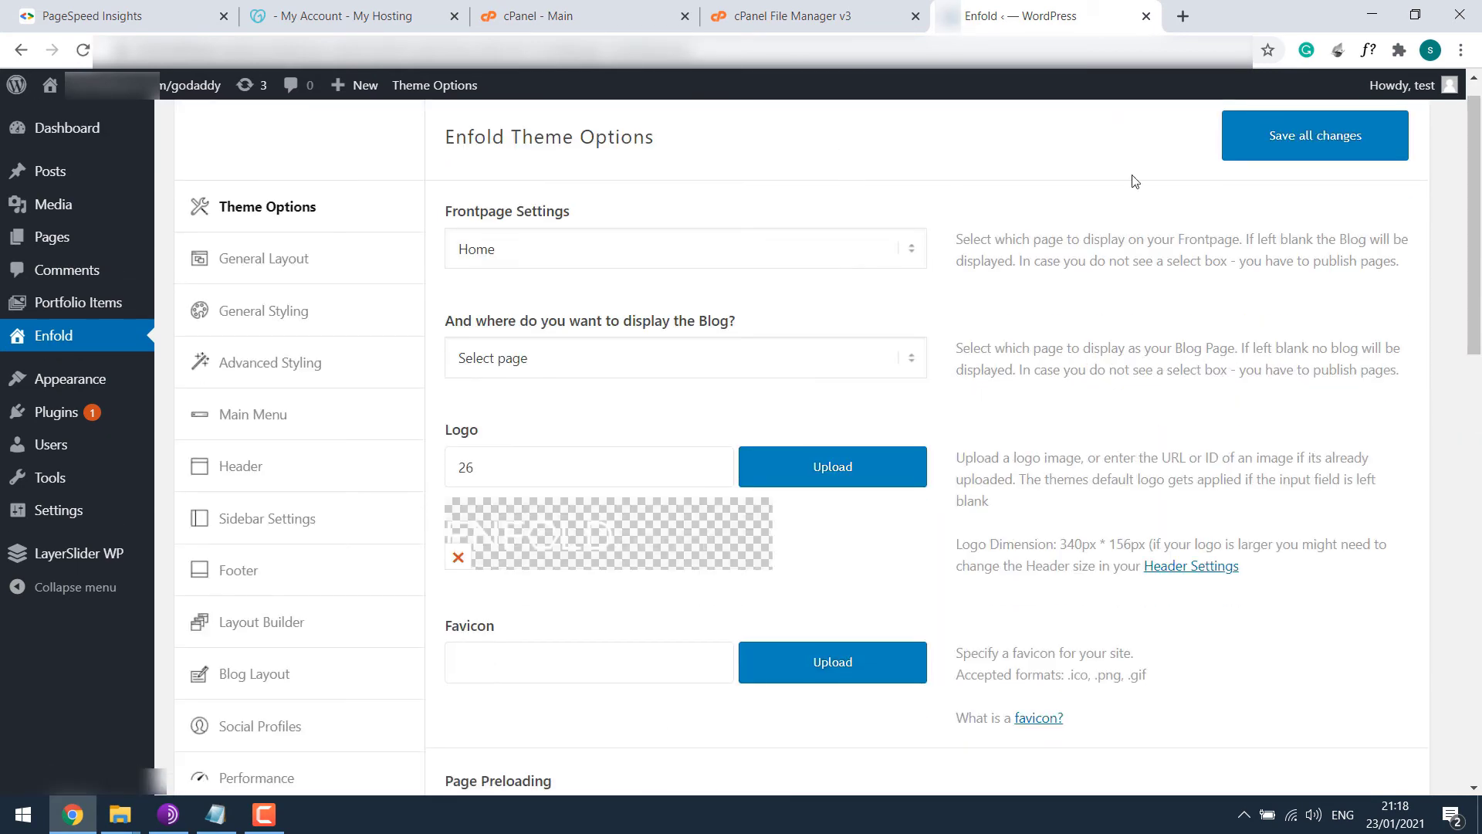
left_click(1237, 155)
mouse_move(51, 87)
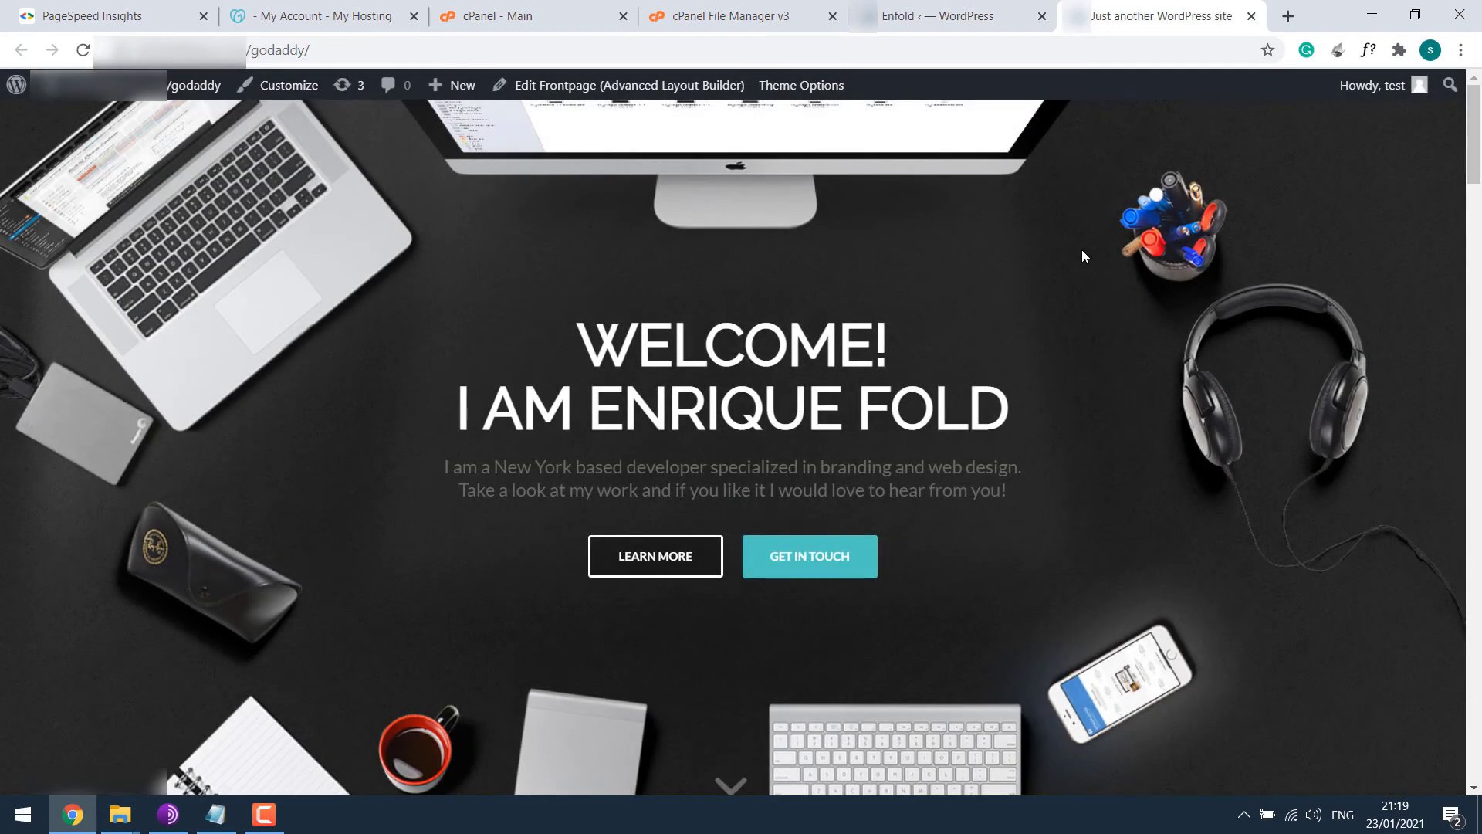
Search 'google page speed' in a new tab and open PageSpeed Insights.
left_click_drag(1474, 154, 1474, 100)
left_click(1288, 15)
type("goog")
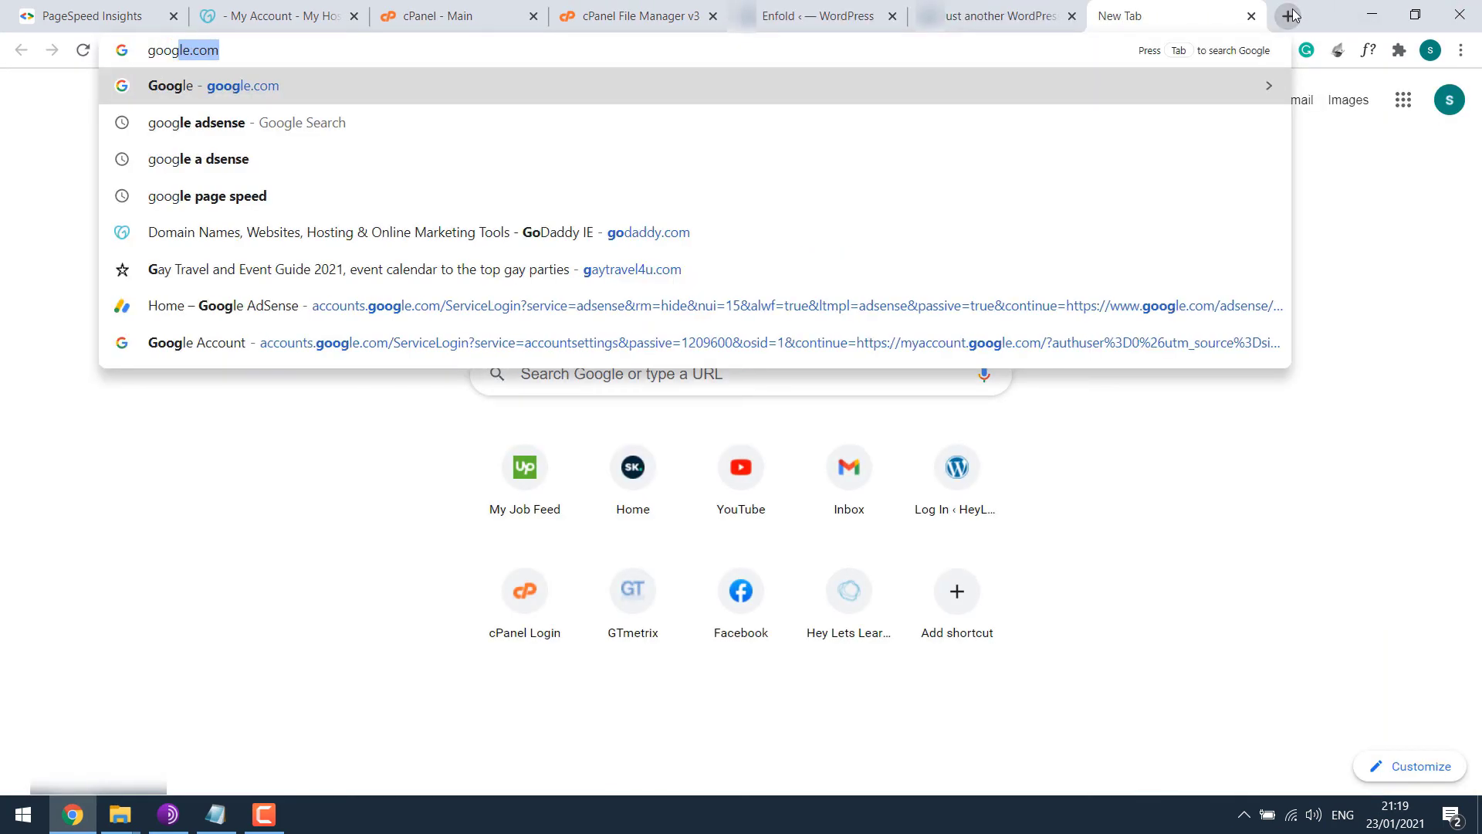
type("le page speed")
key("Return")
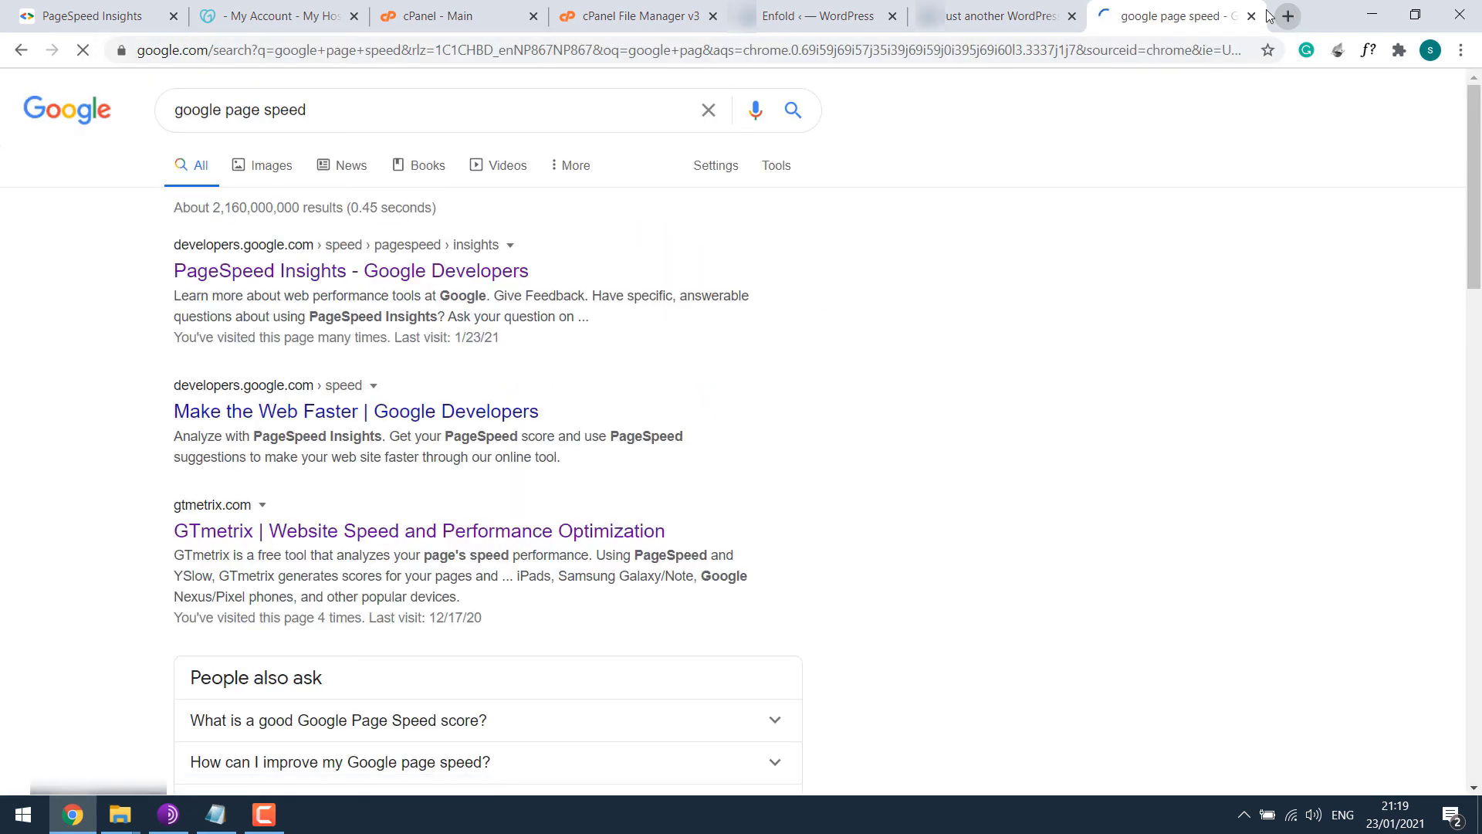
left_click(456, 271)
Copy the godaddy site's address from its tab.
left_click(970, 6)
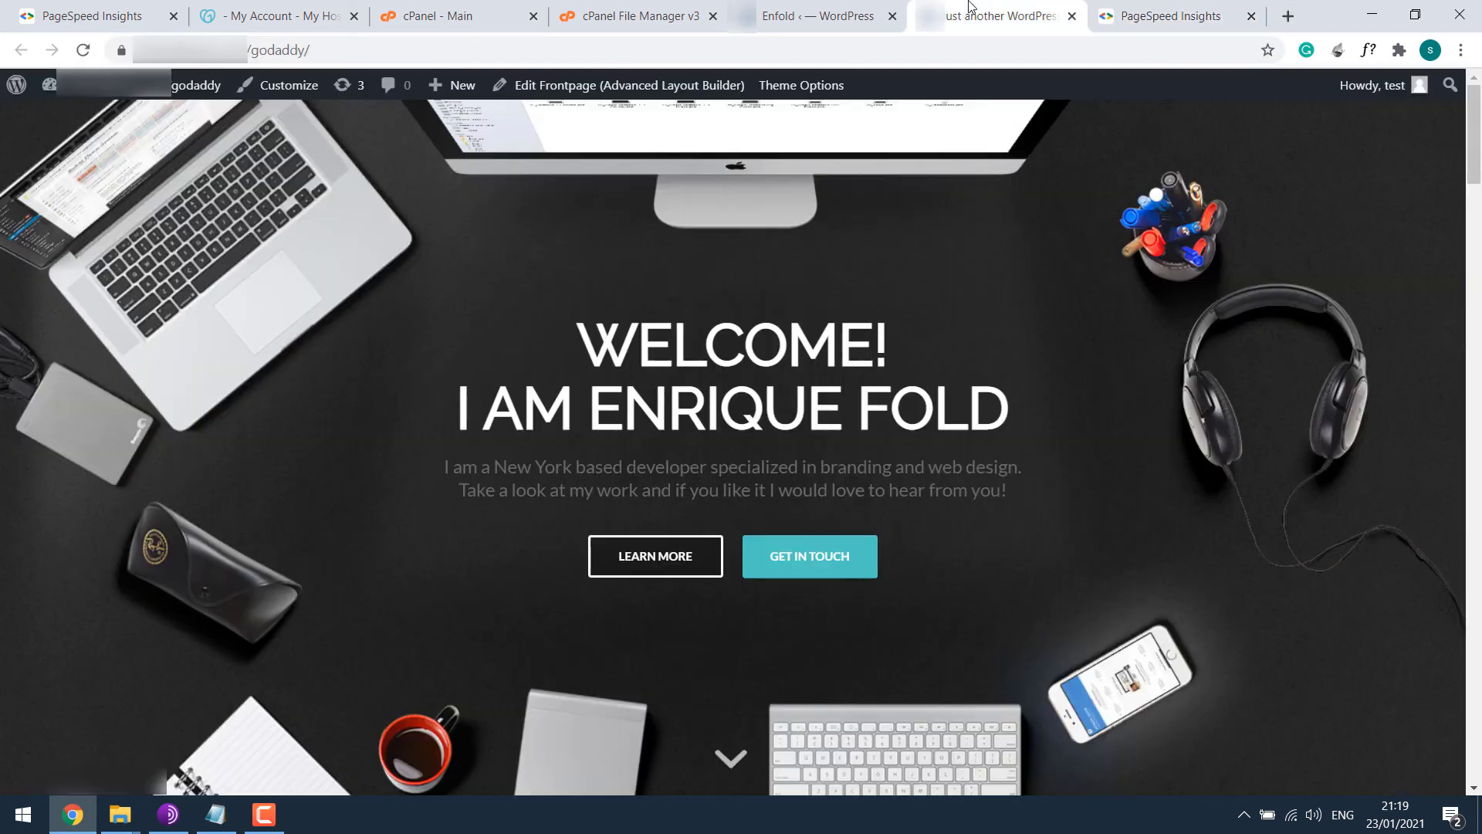
right_click(628, 48)
left_click(680, 152)
Analyze the godaddy site in PageSpeed Insights: 21 mobile, 69 desktop.
left_click(1171, 15)
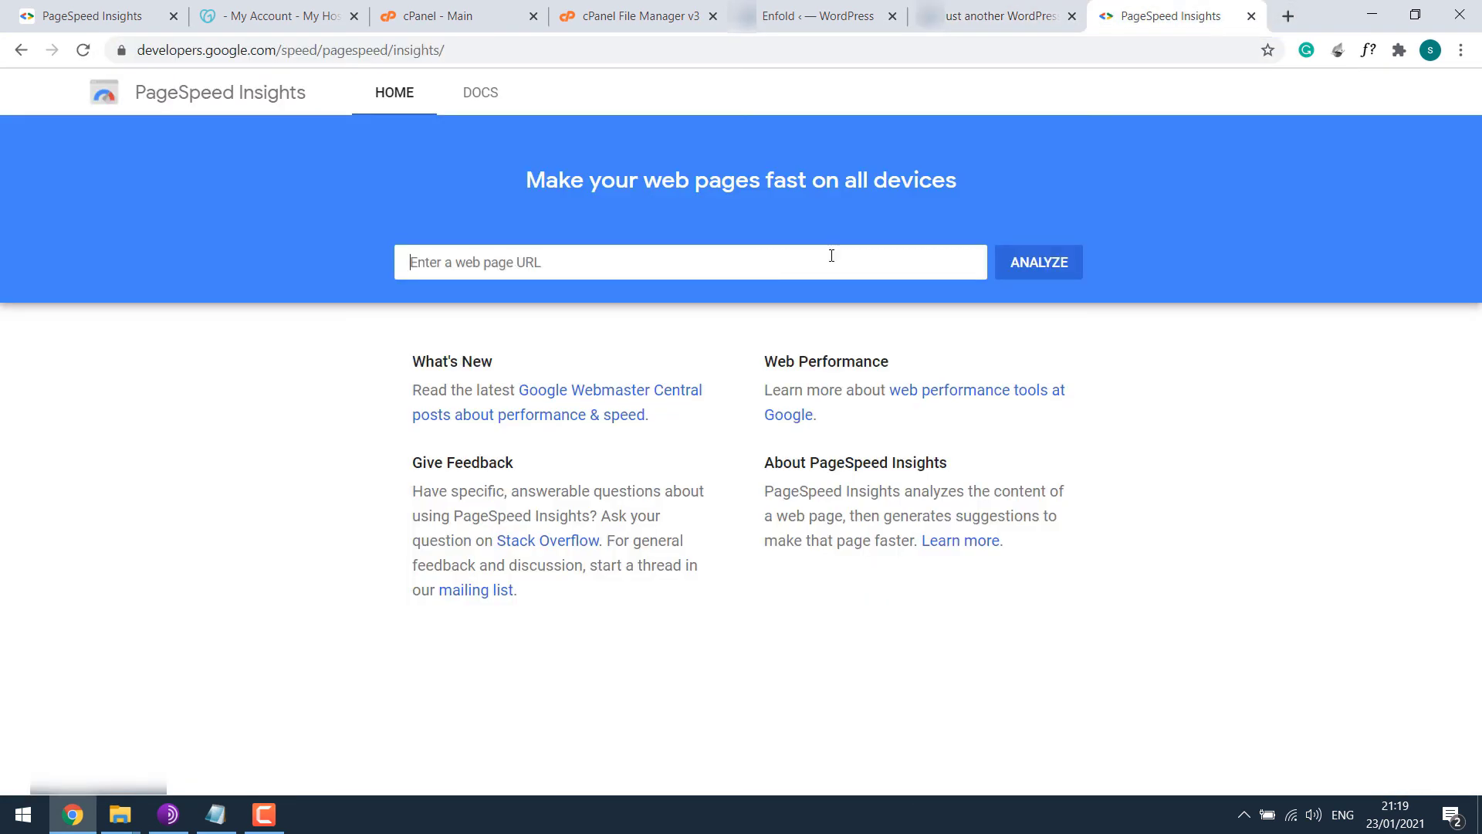
left_click(872, 410)
left_click(1037, 266)
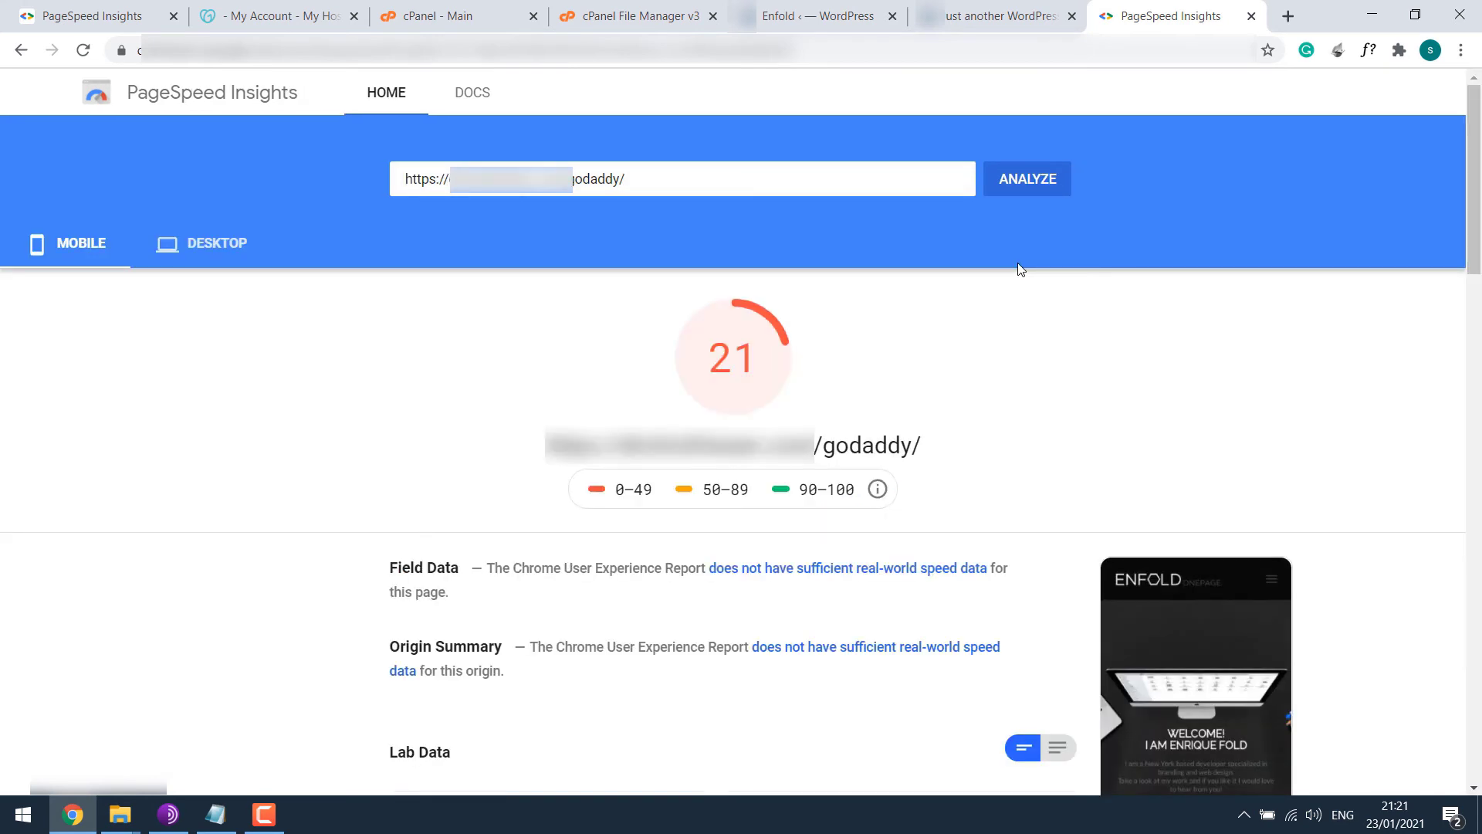
left_click(202, 248)
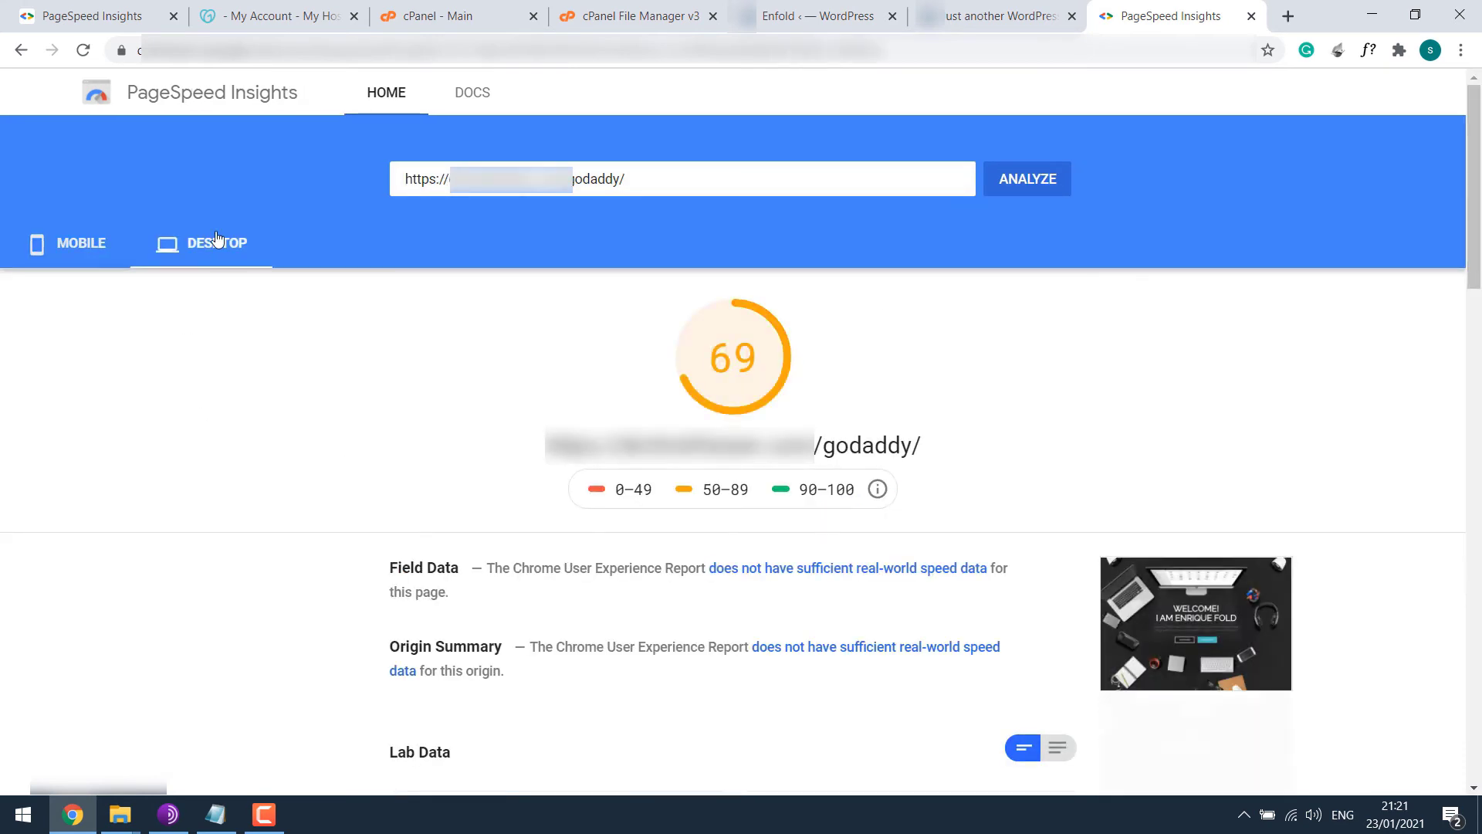
left_click(71, 246)
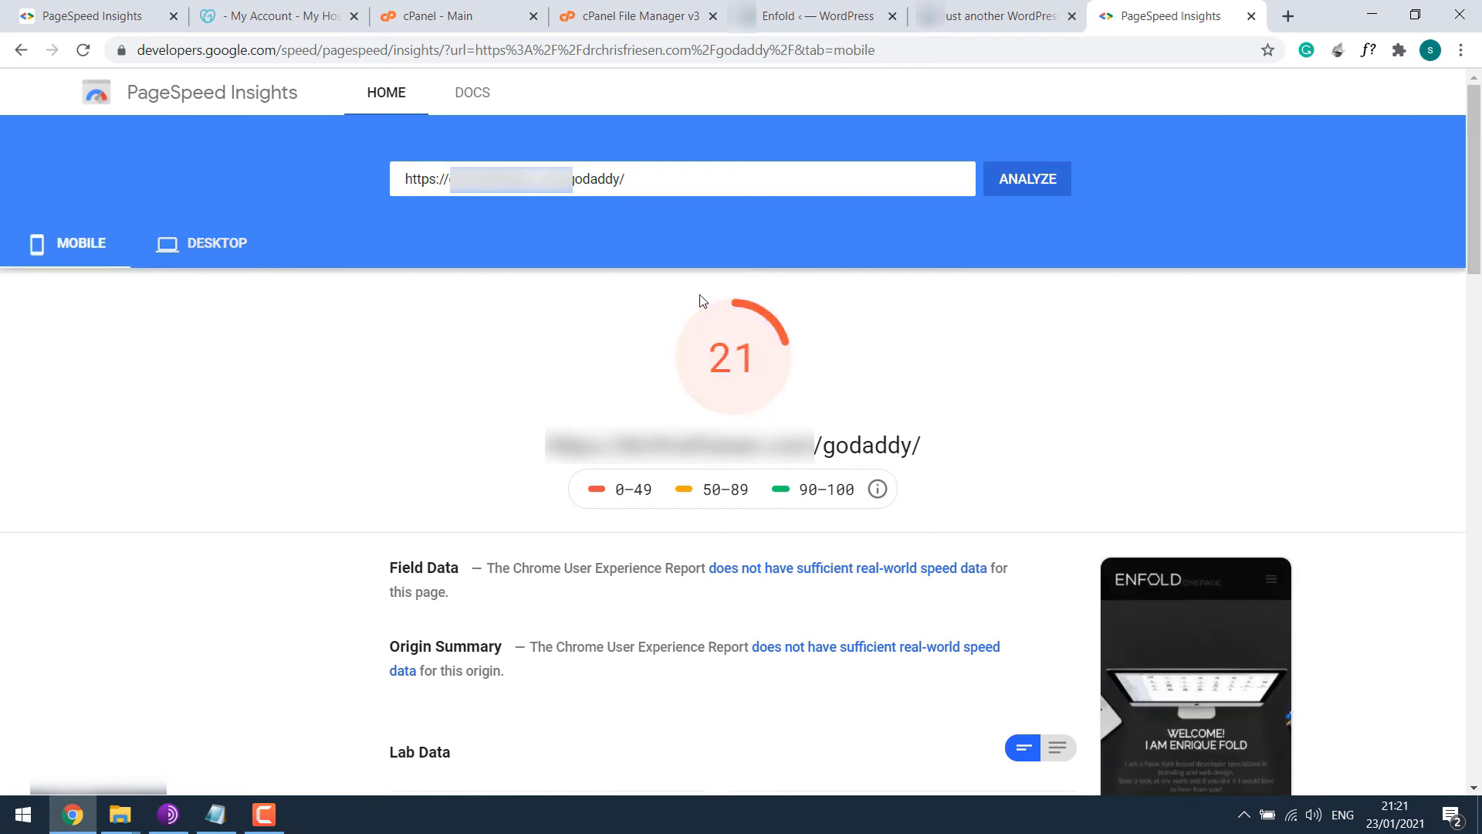
left_click(210, 245)
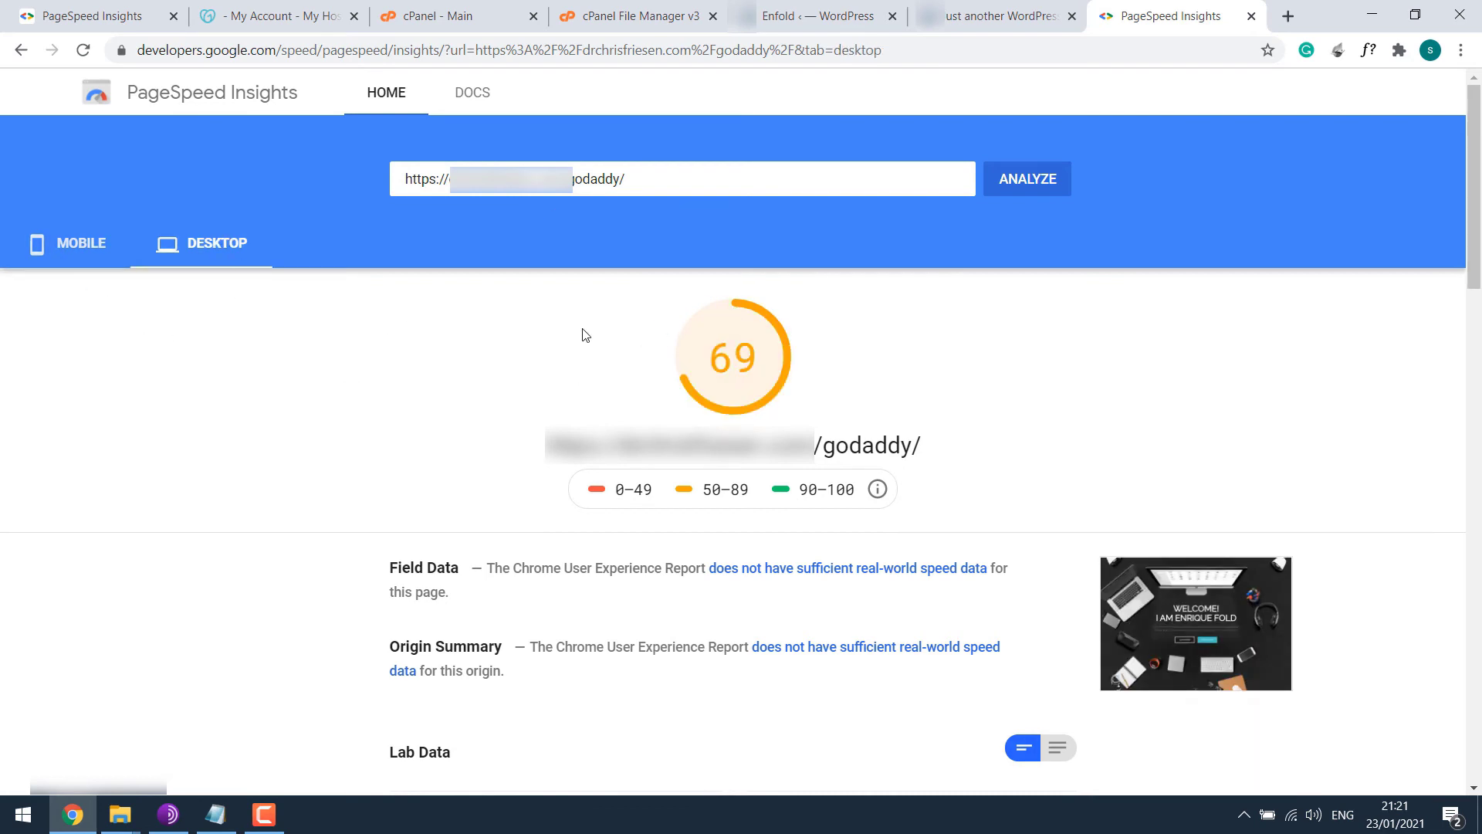
Close the GoDaddy account, cPanel and File Manager tabs.
left_click(314, 9)
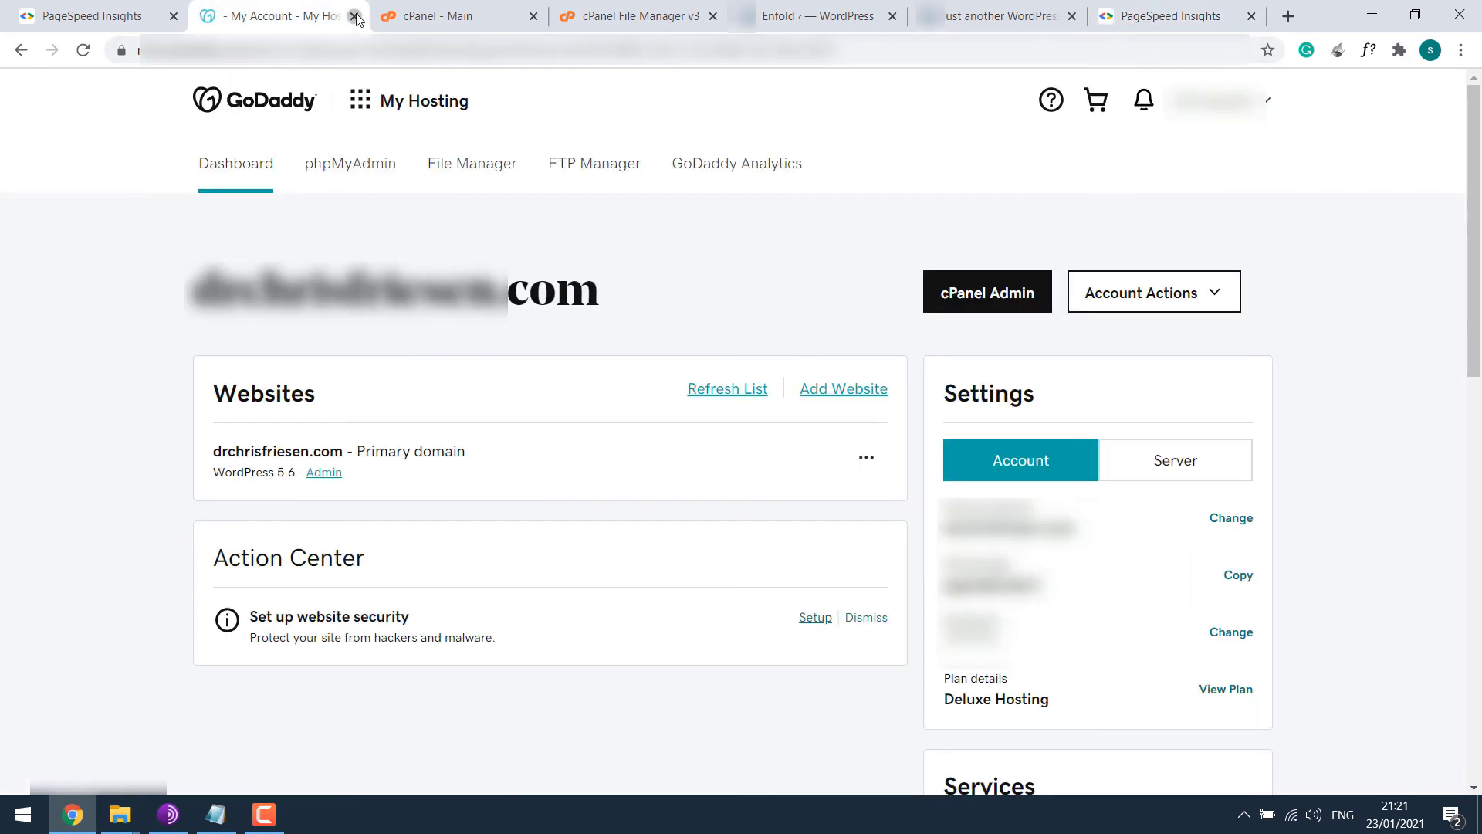
left_click(354, 16)
left_click(354, 16)
left_click(353, 16)
left_click(353, 16)
left_click(354, 16)
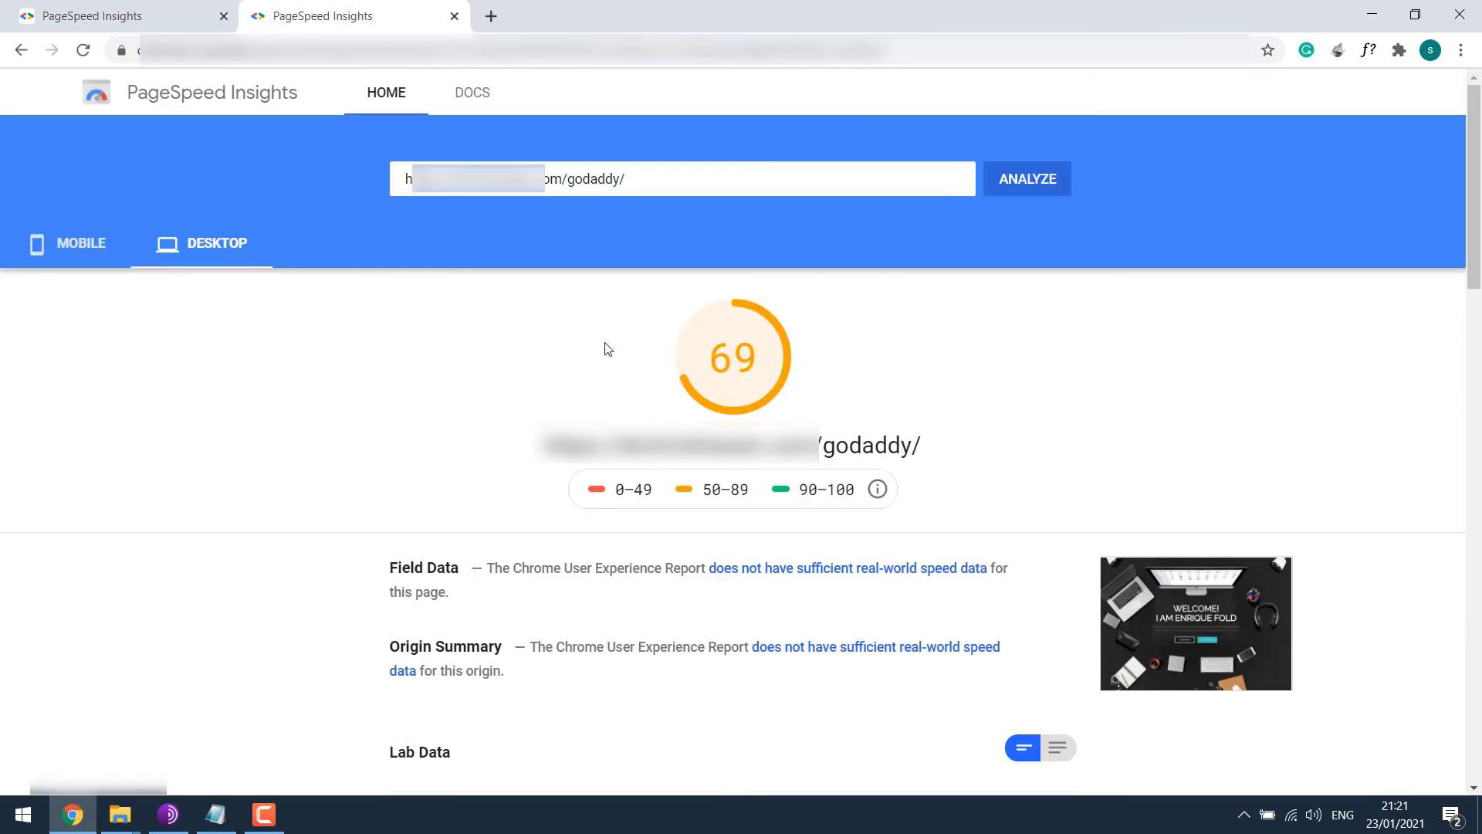
Review the bluehost mobile and desktop scores, then rerun its analysis.
left_click(106, 9)
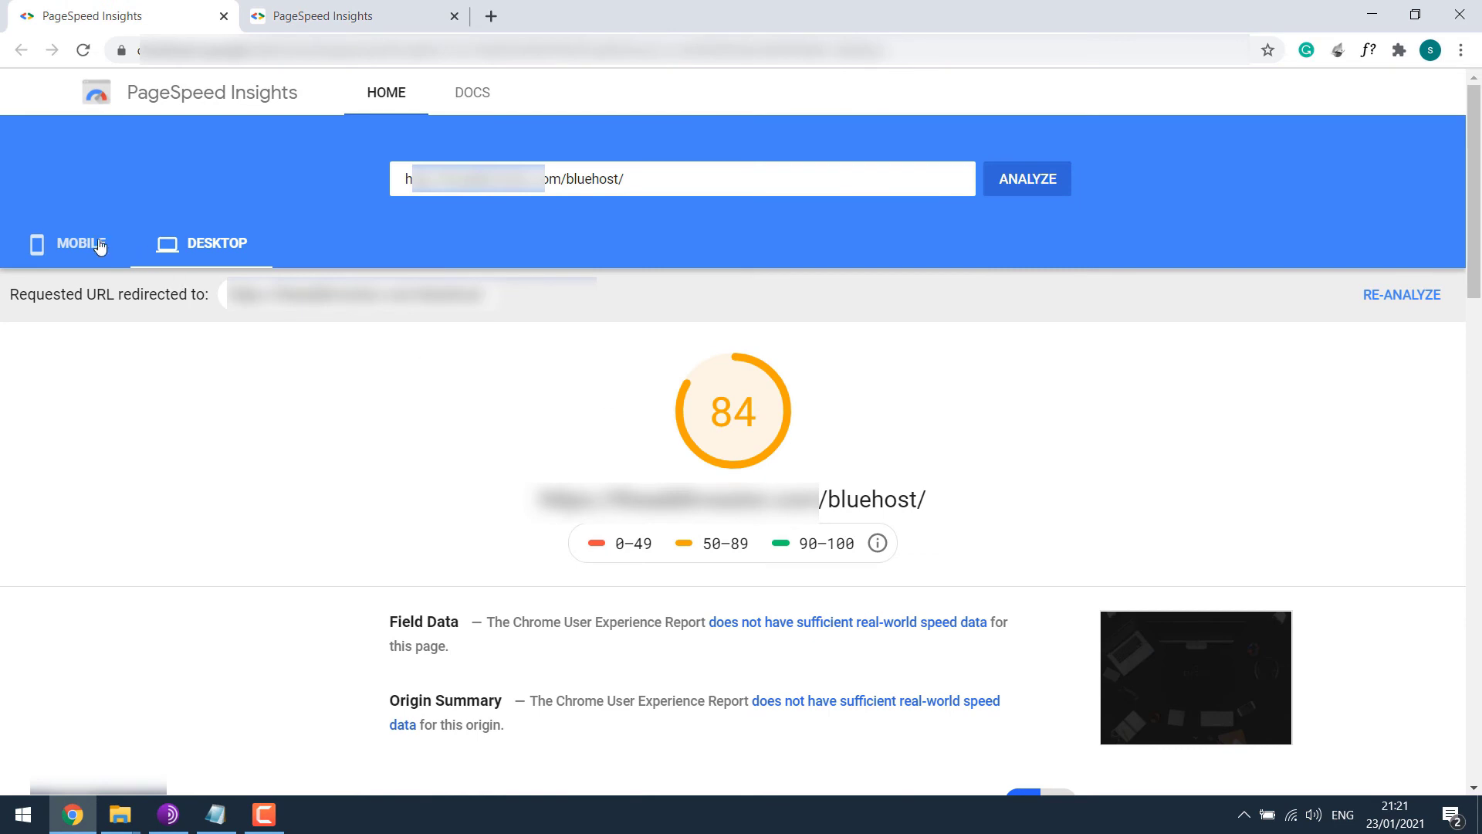
left_click(85, 238)
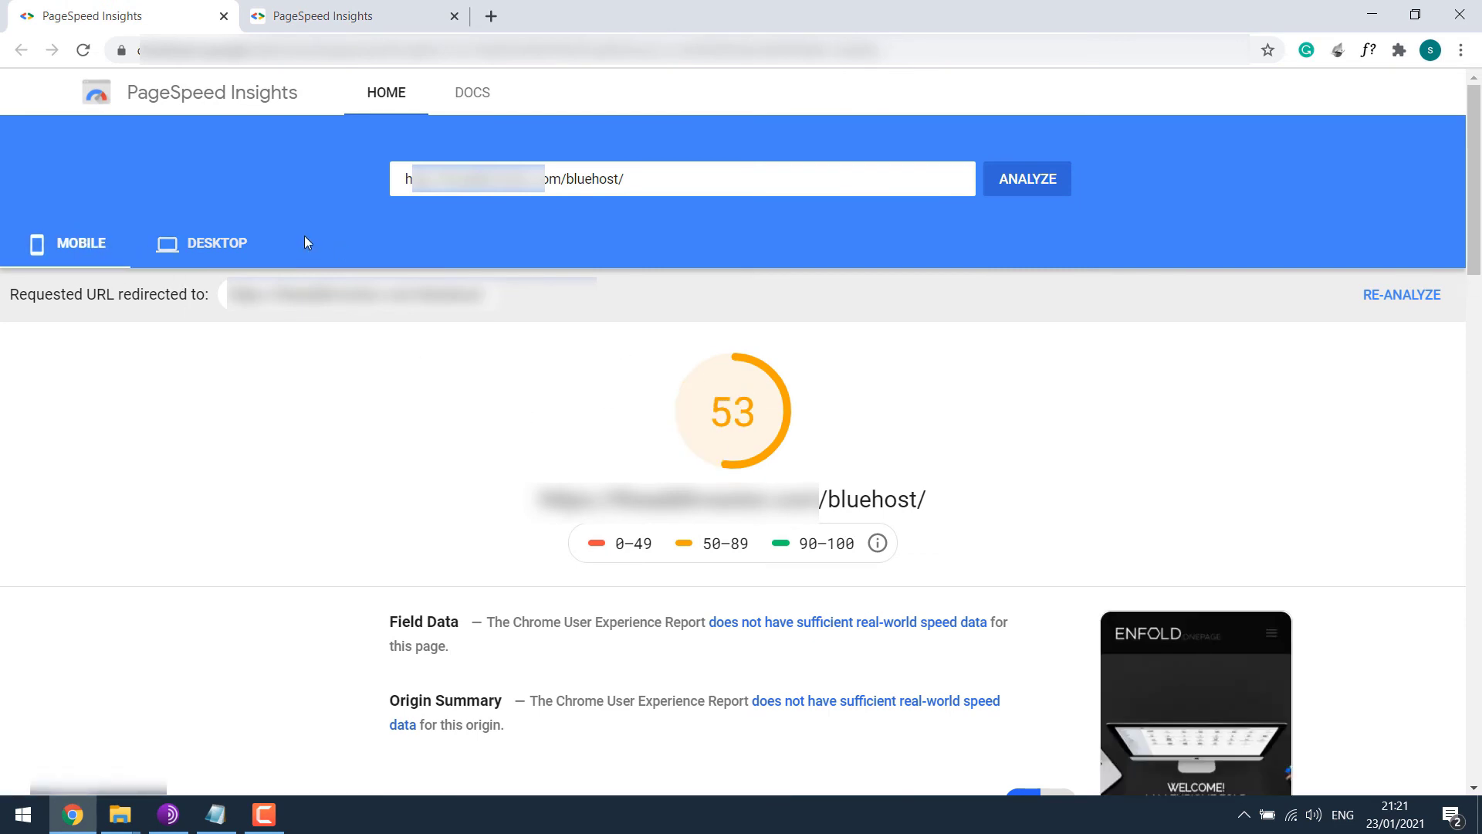
left_click(240, 245)
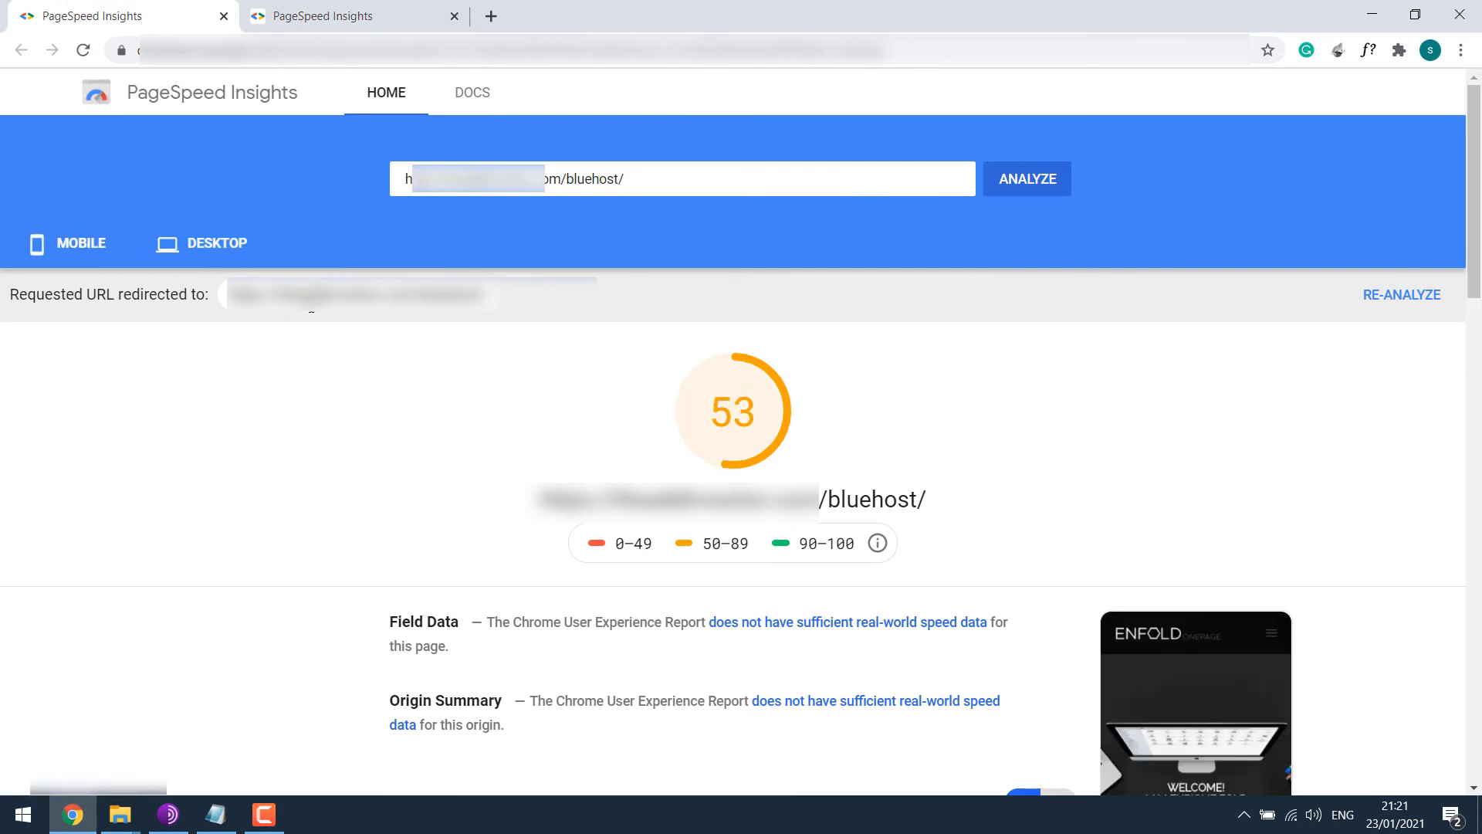
left_click(1042, 193)
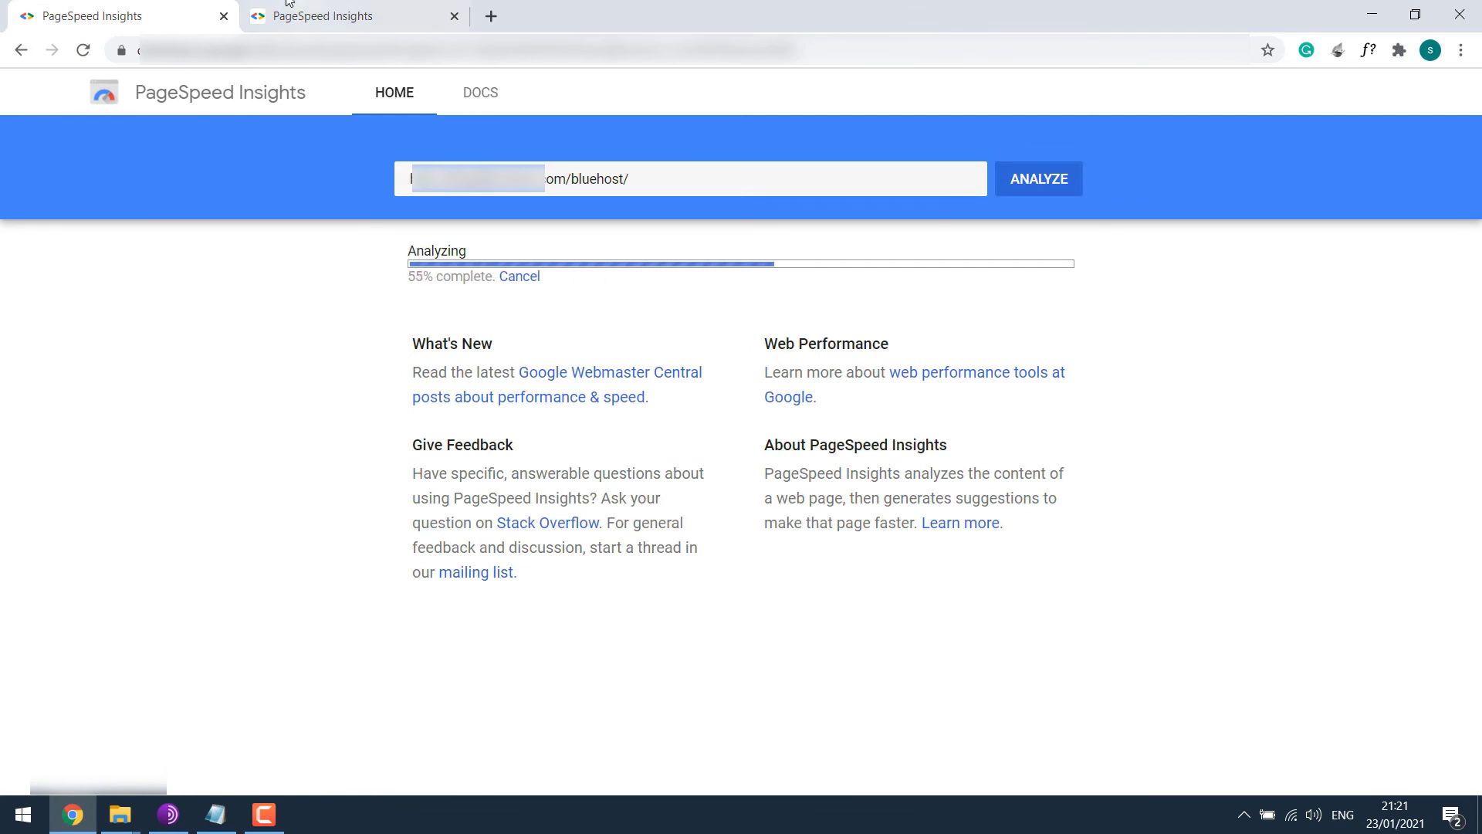
Rerun the godaddy analysis, getting 63 desktop and 18 mobile.
left_click(278, 6)
left_click(1039, 171)
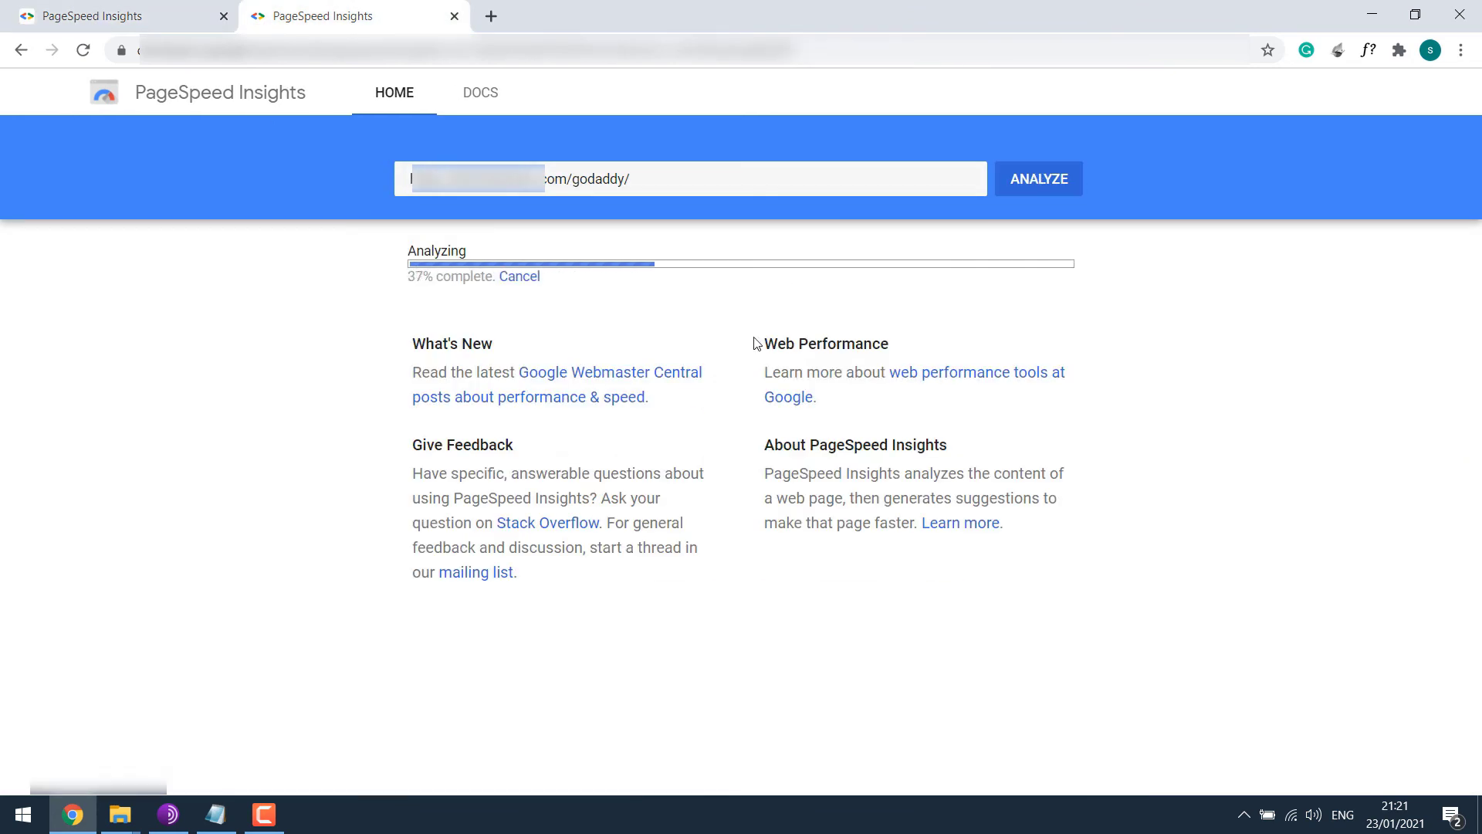
left_click(108, 6)
left_click(348, 8)
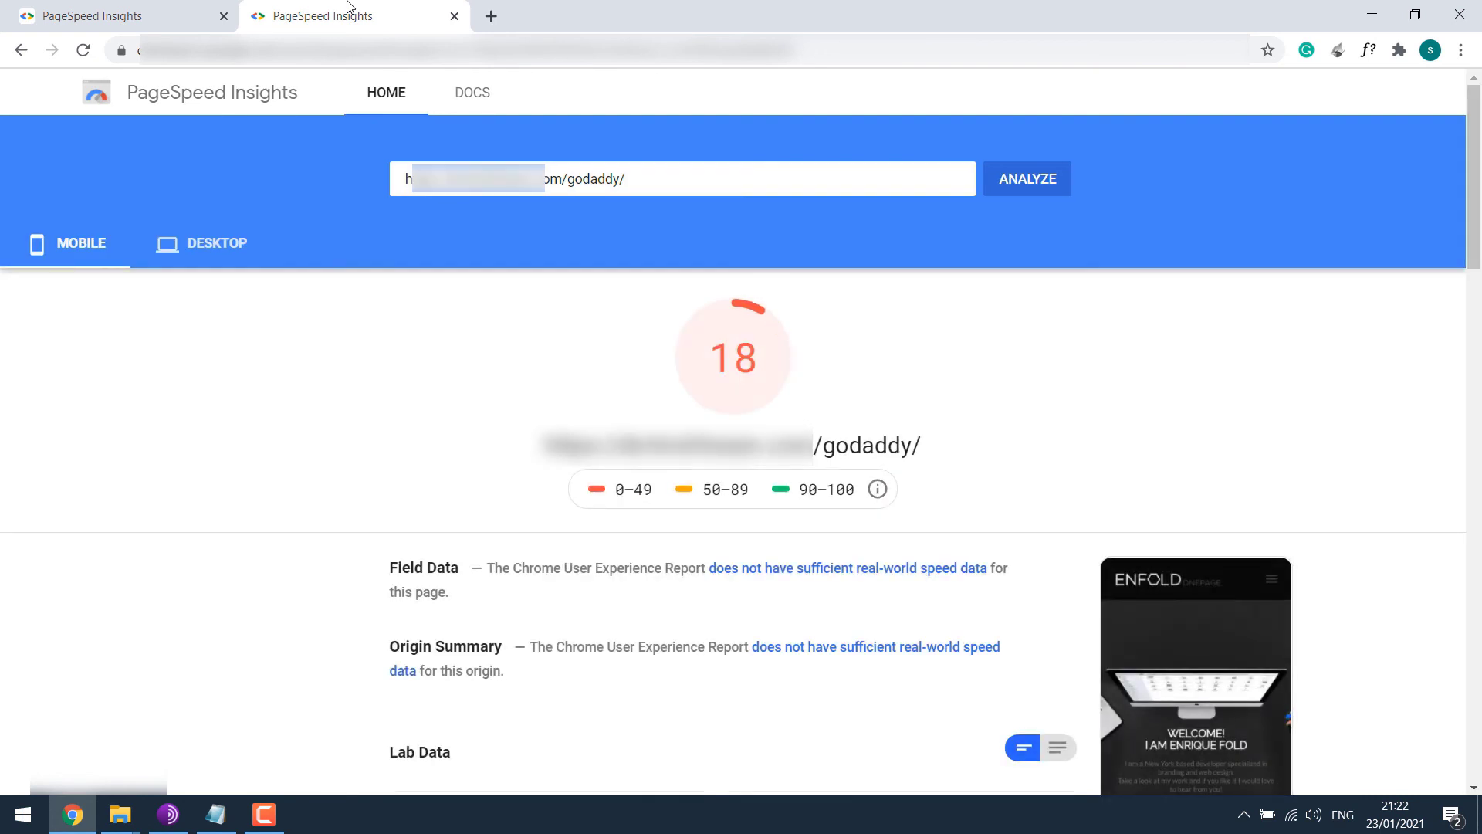
left_click(211, 249)
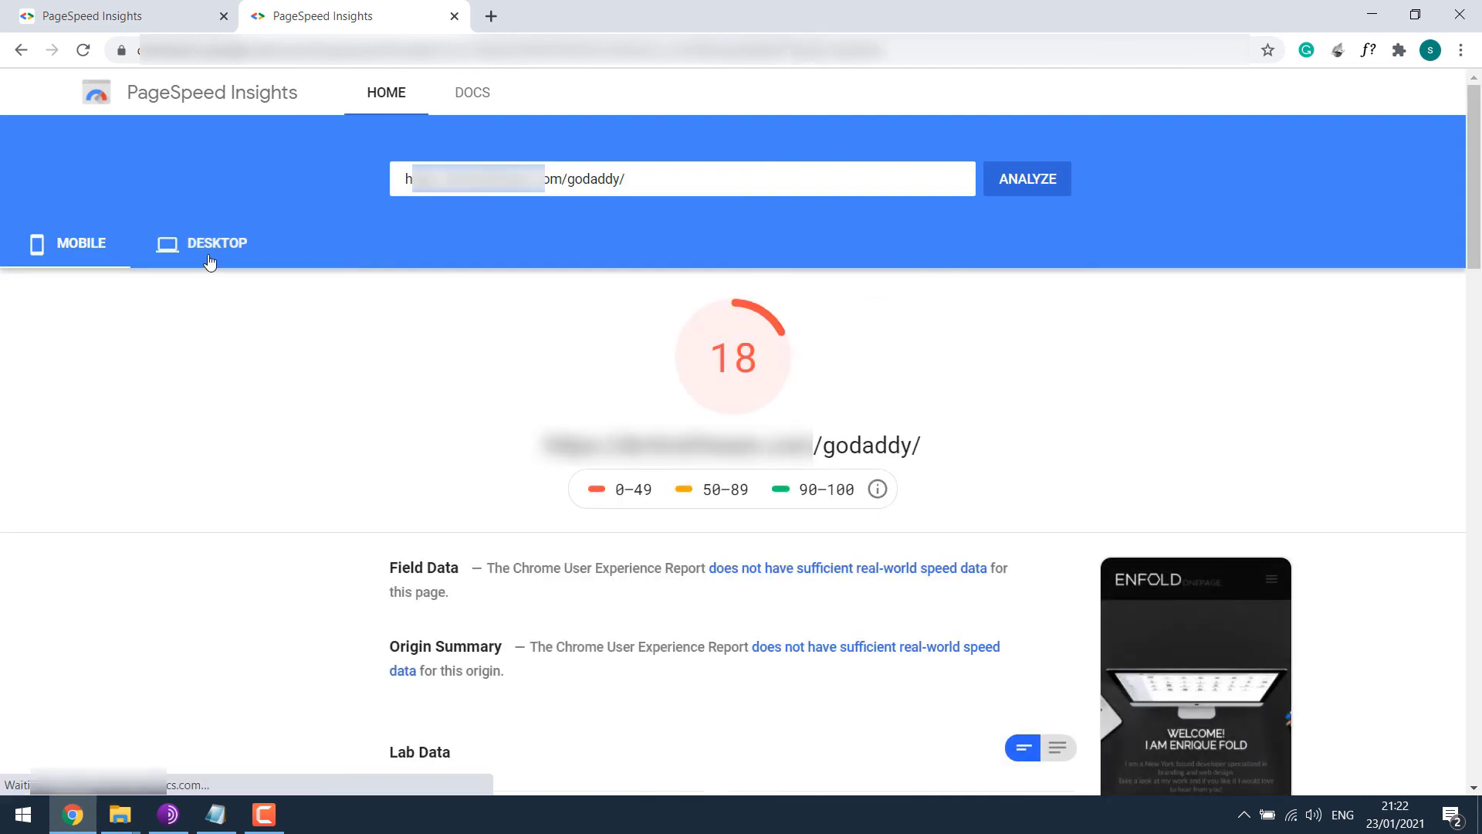
left_click(93, 261)
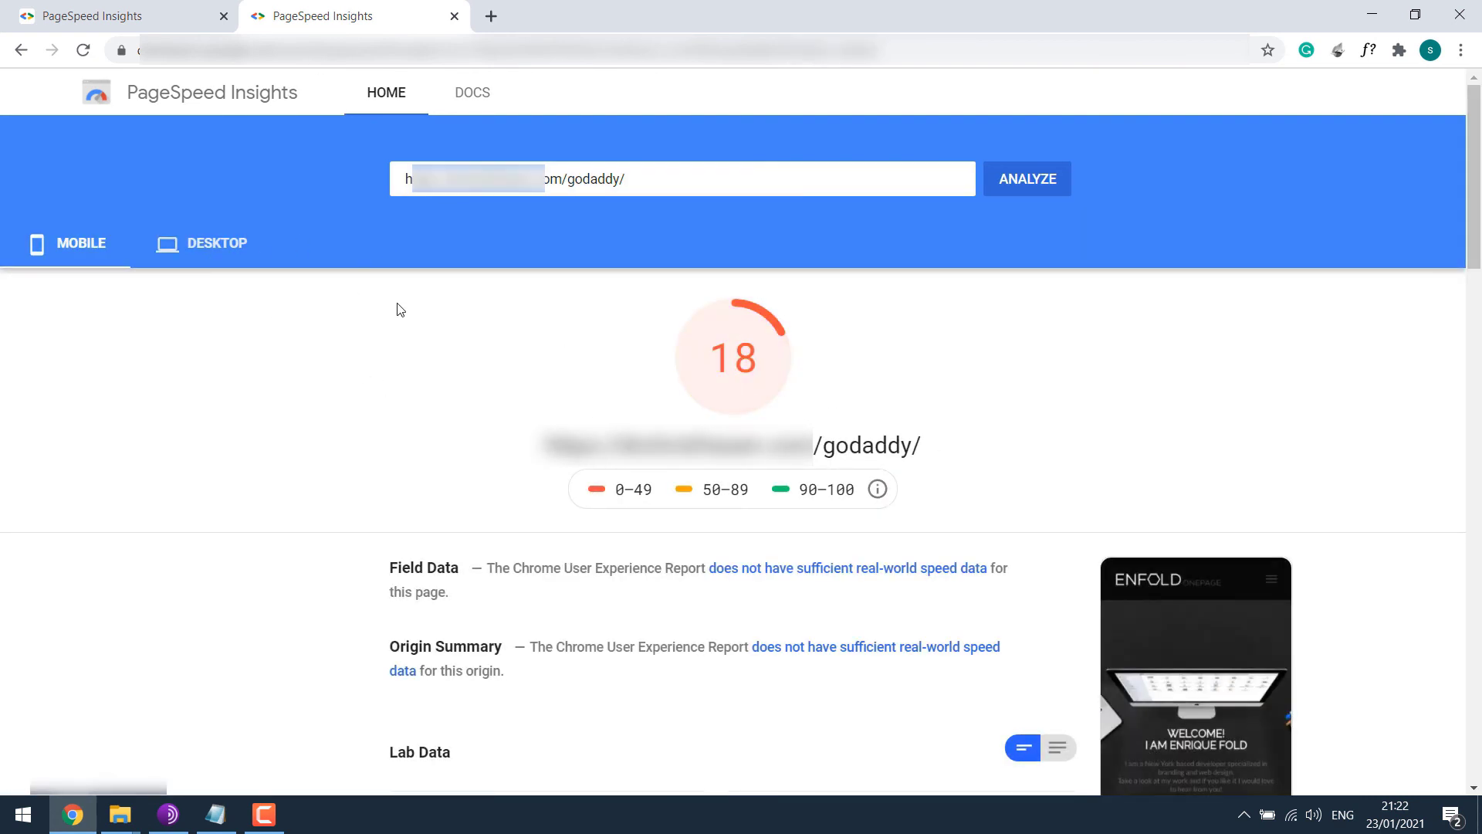
Compare bluehost's 82 desktop and 50 mobile against godaddy's 63 desktop and 18 mobile.
left_click(112, 15)
left_click(216, 244)
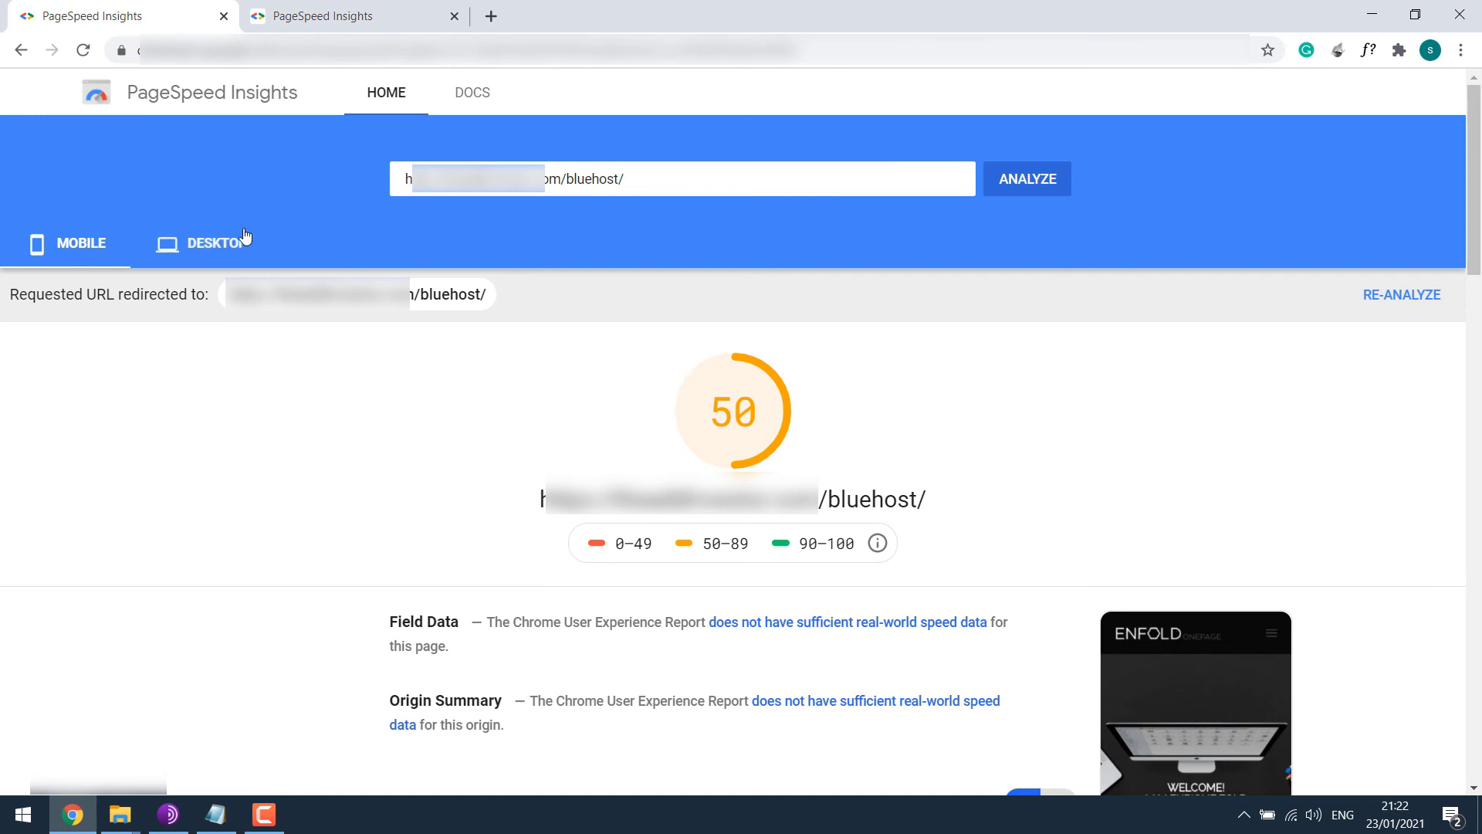
left_click(374, 9)
left_click(204, 244)
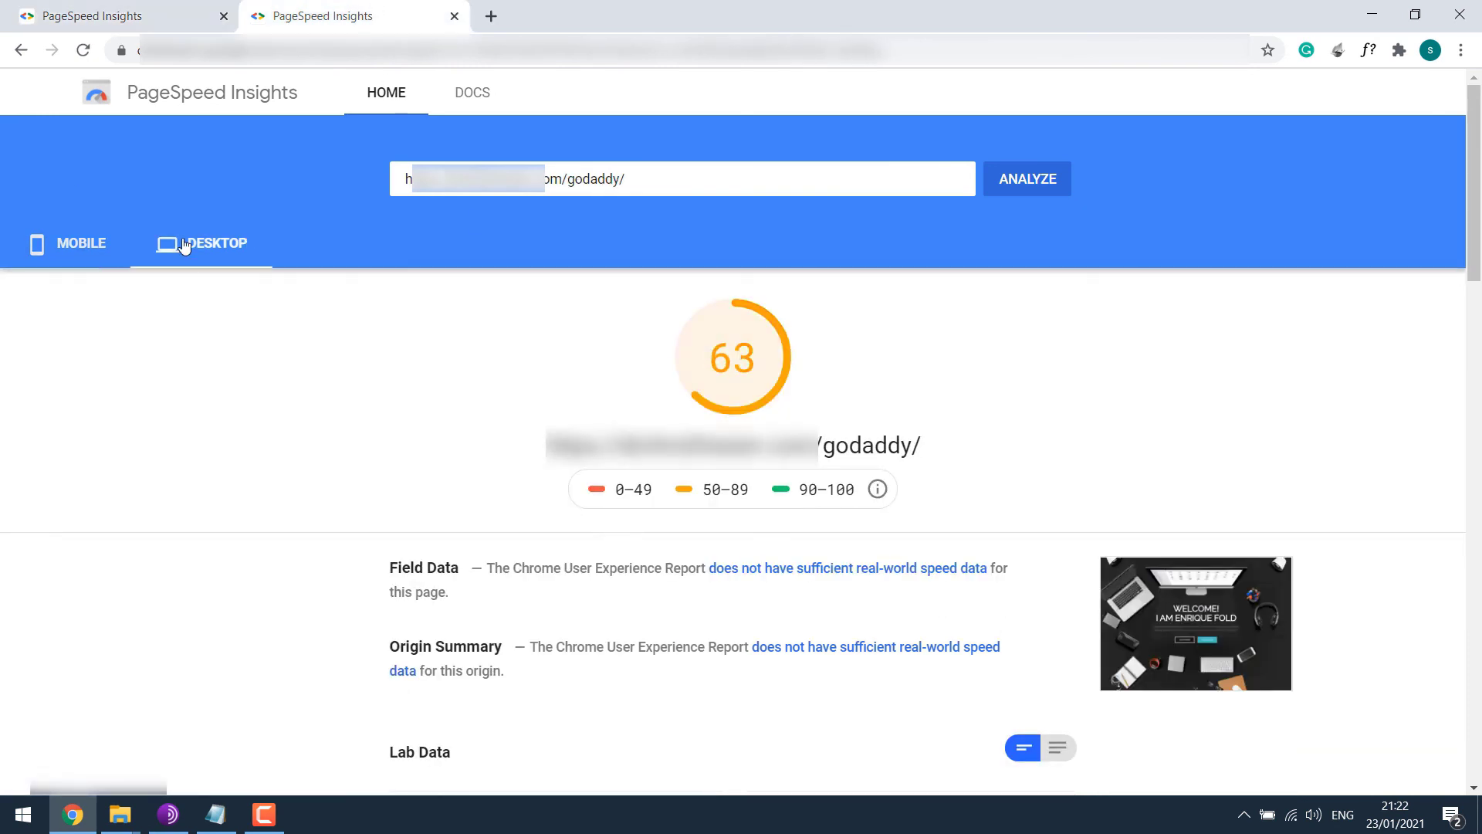
left_click(100, 246)
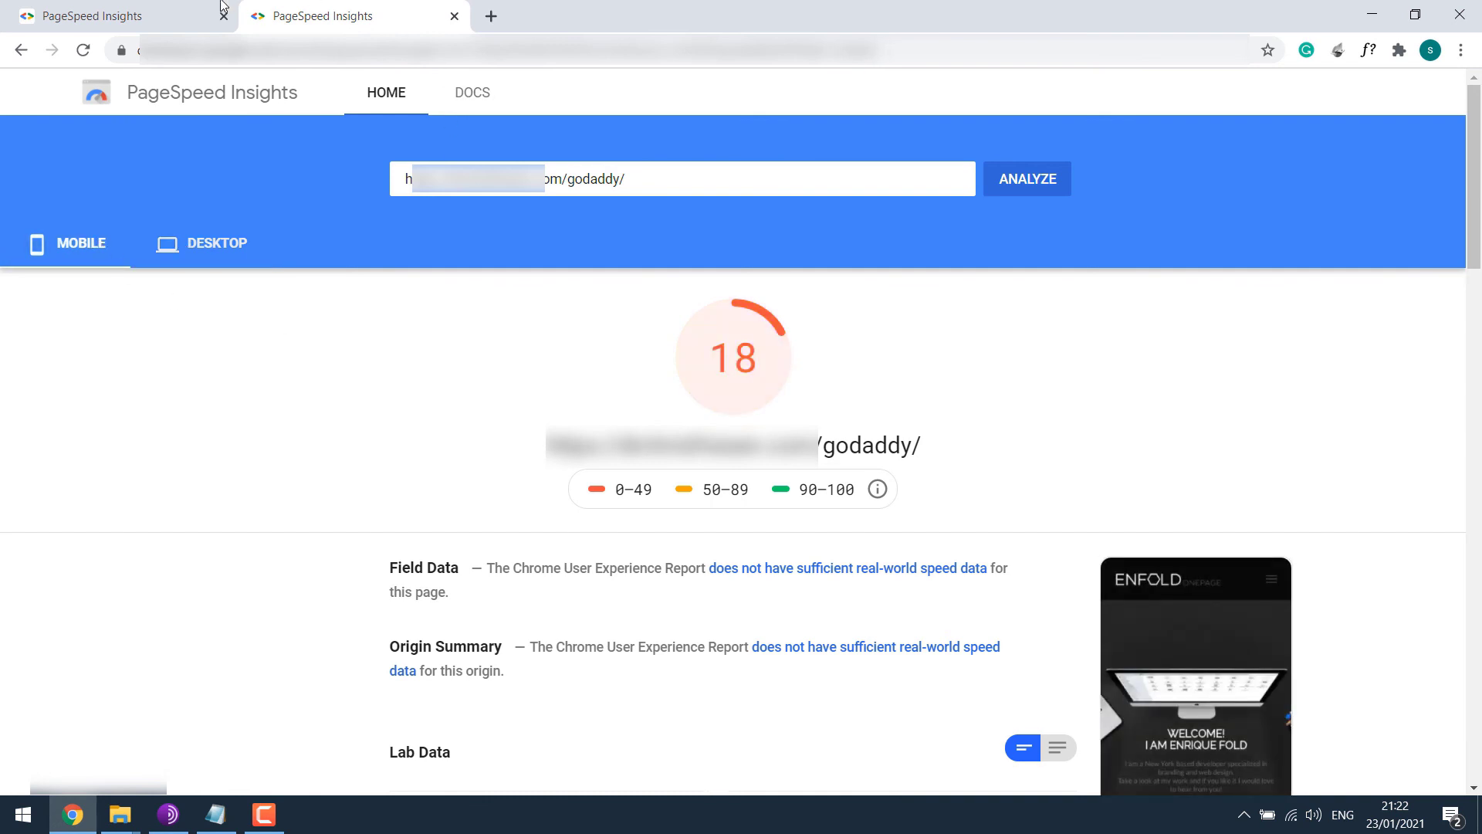
left_click(186, 9)
left_click(93, 254)
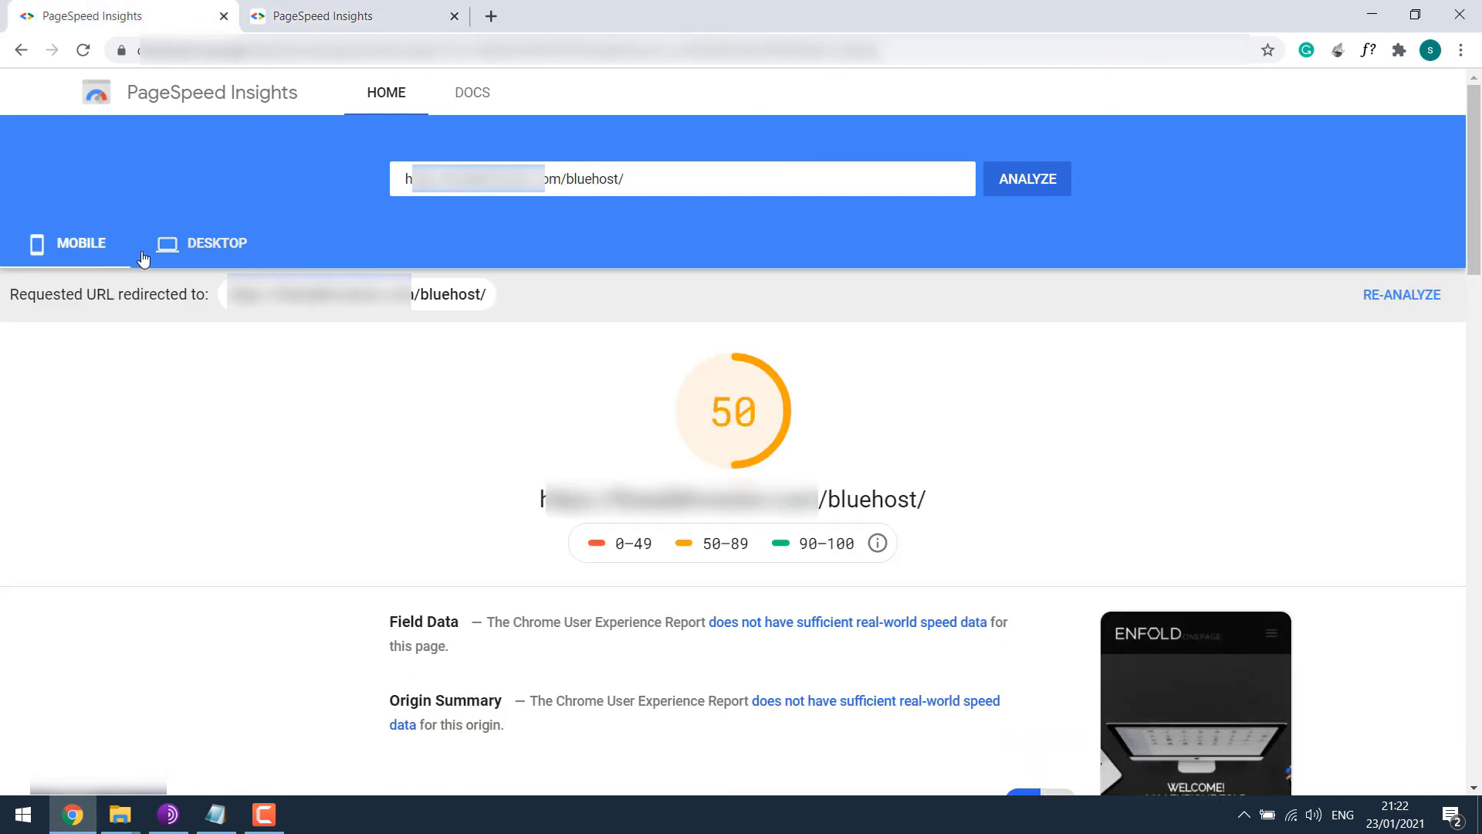
left_click(200, 262)
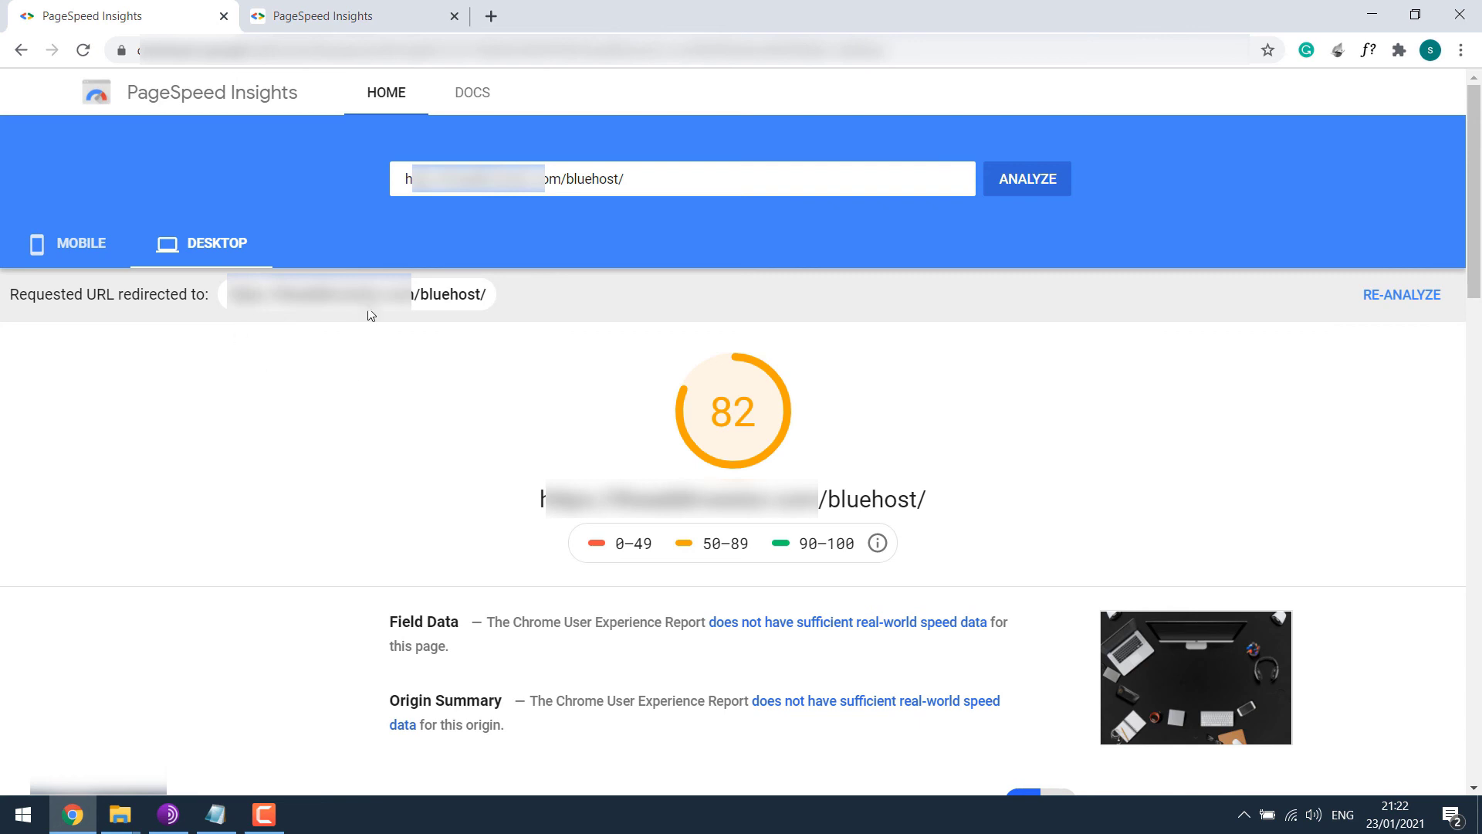
left_click(399, 9)
left_click(220, 249)
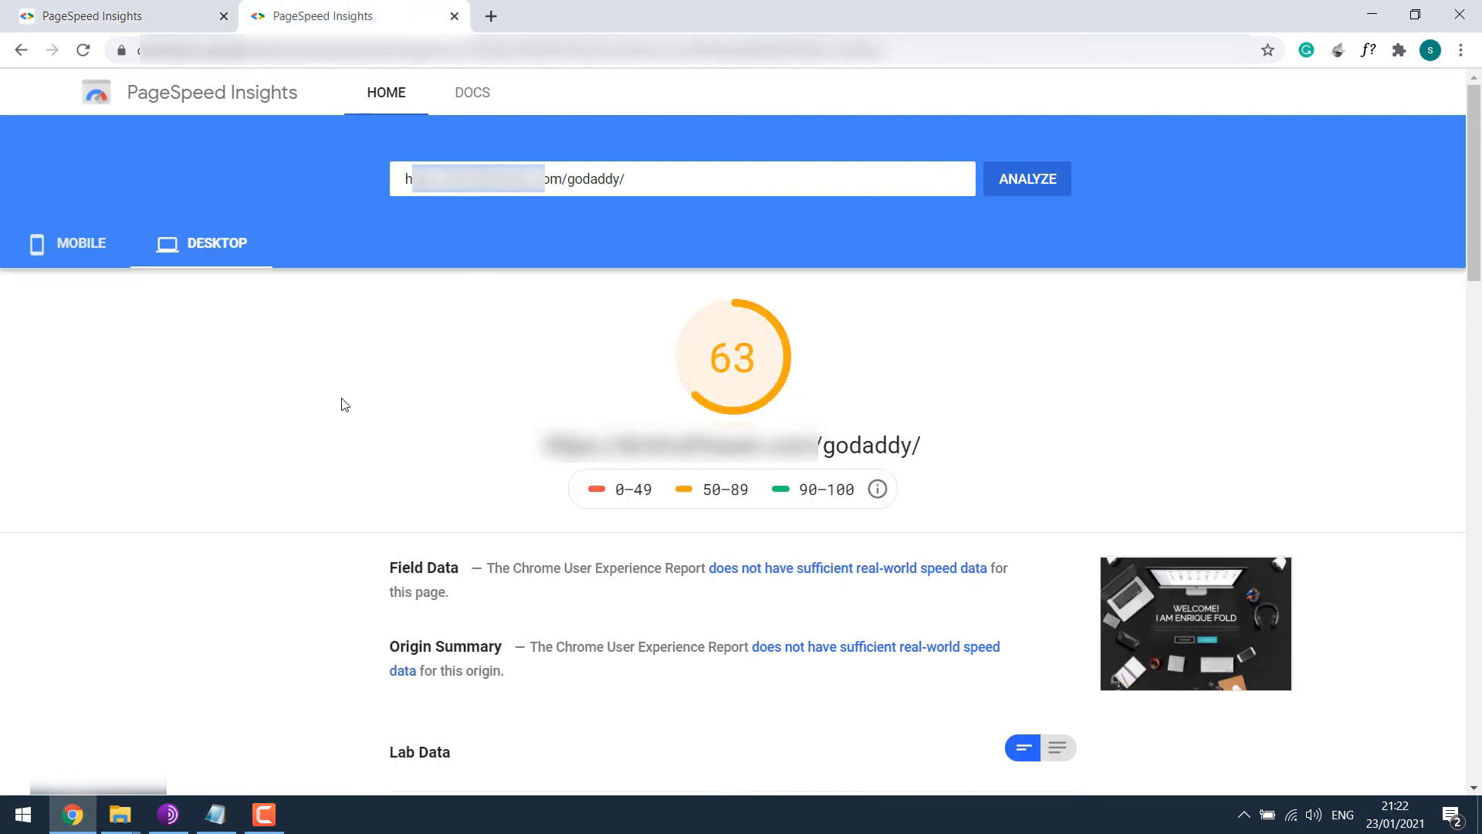
left_click(131, 6)
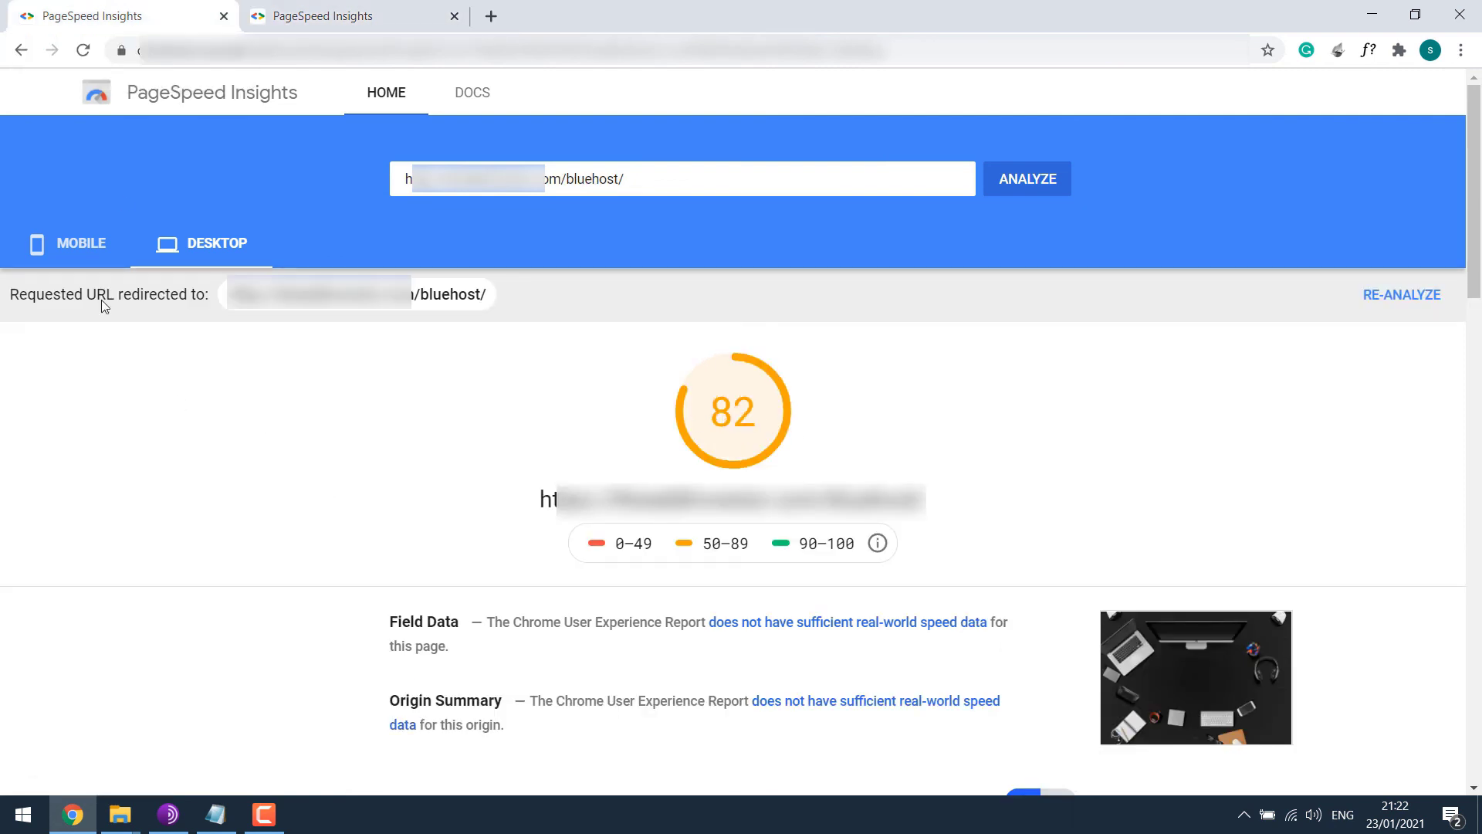
left_click(73, 243)
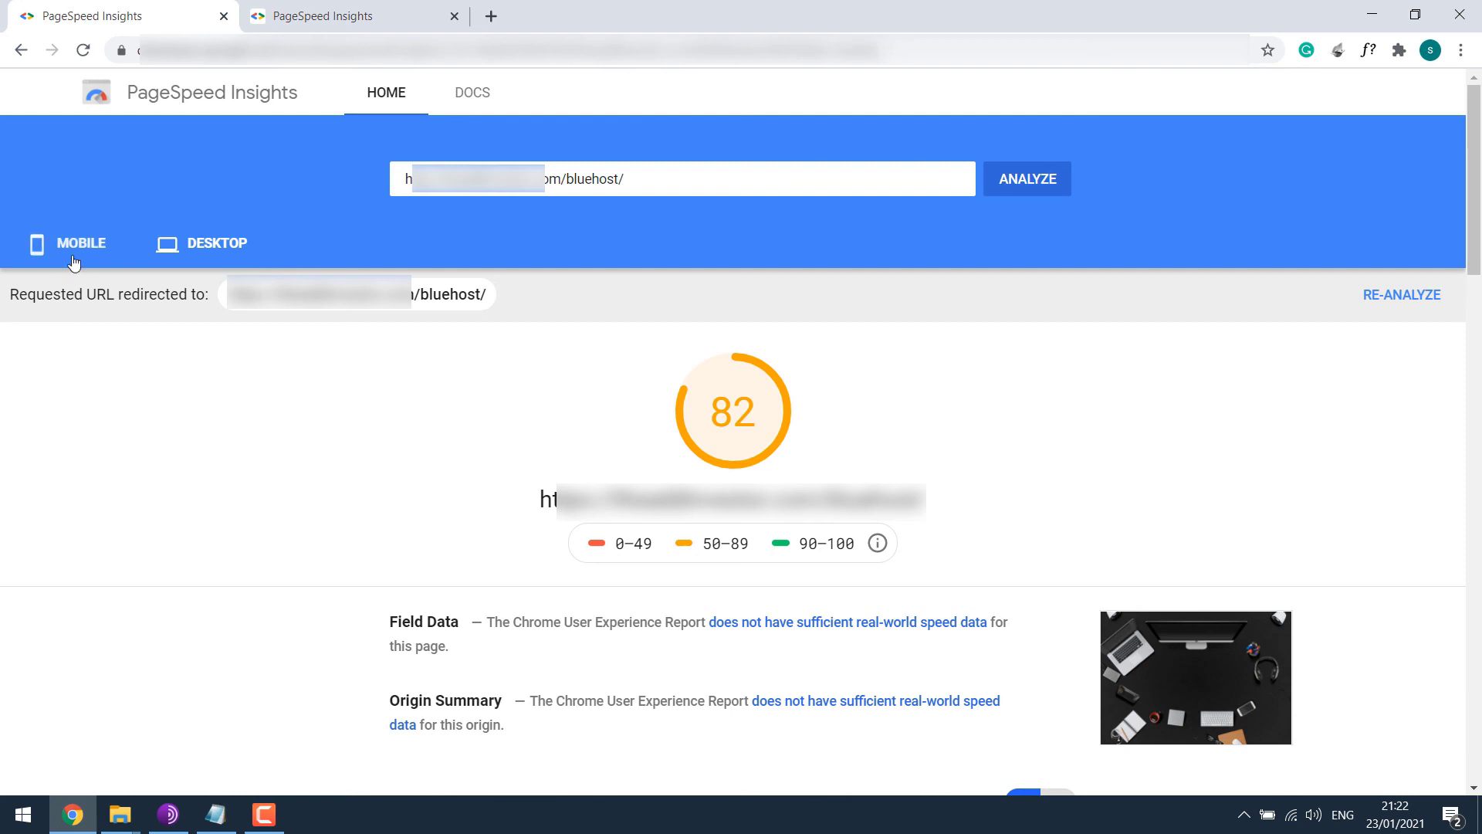
left_click(345, 17)
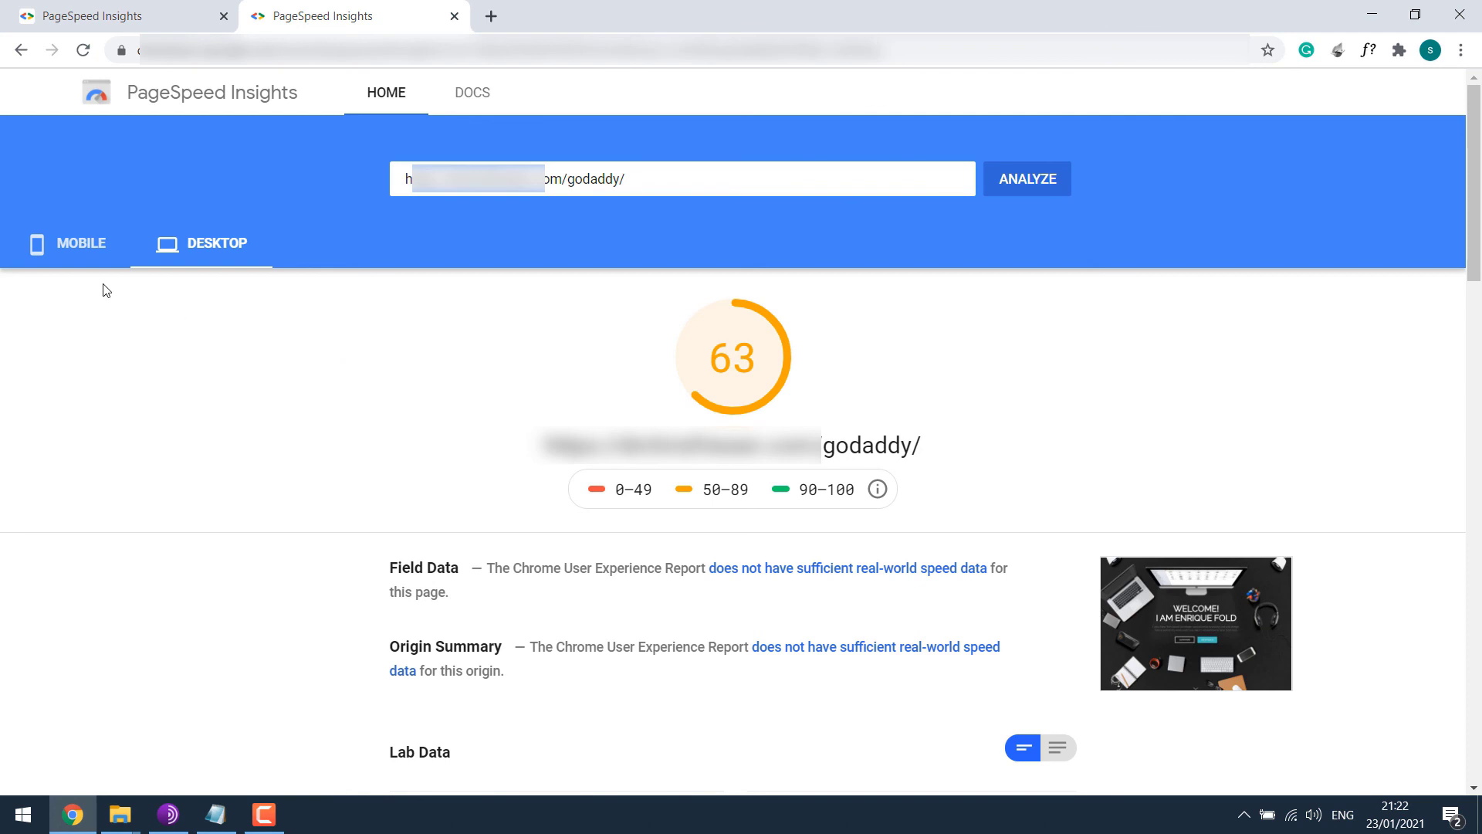
left_click(75, 249)
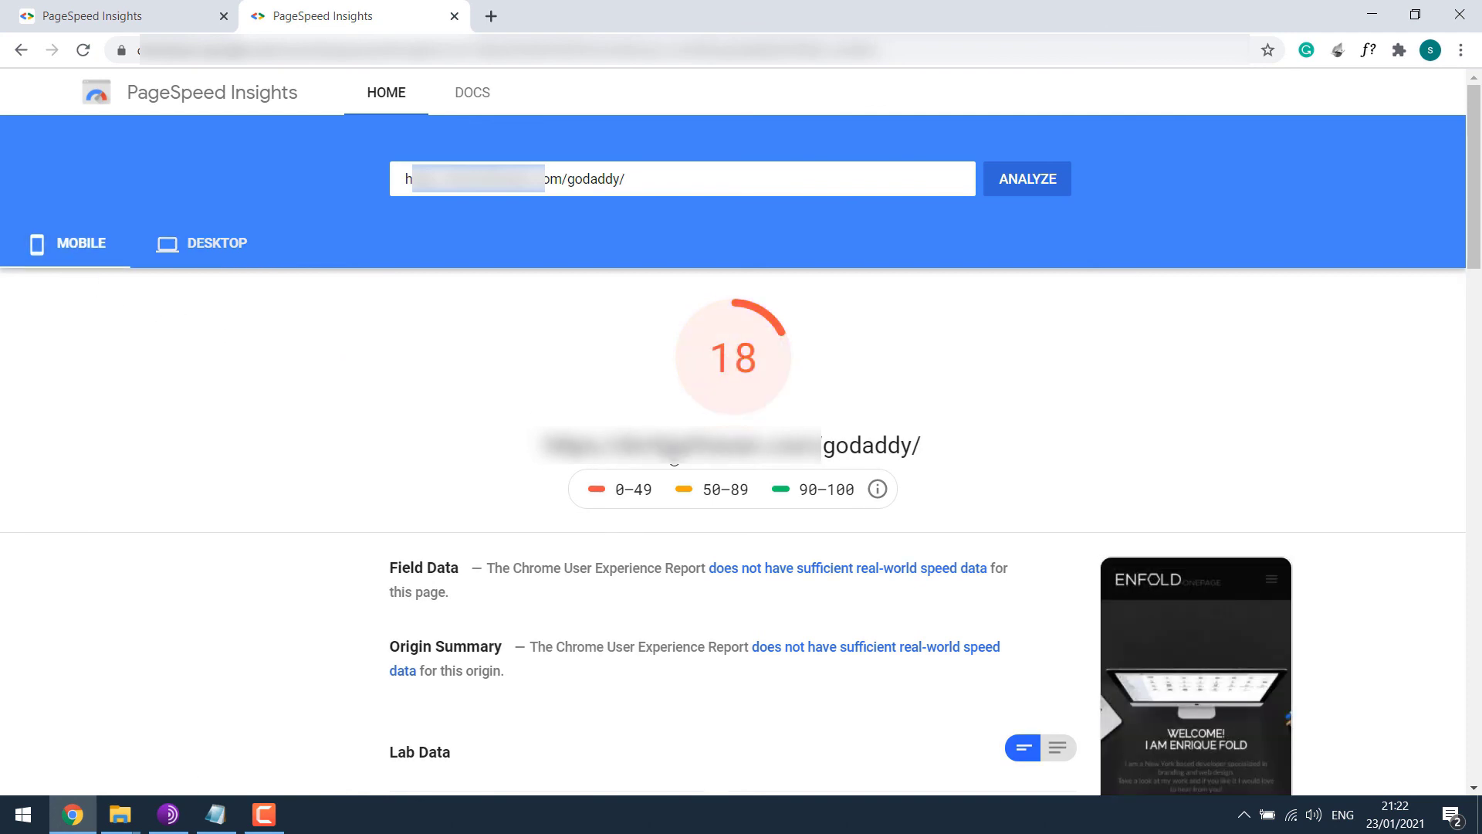